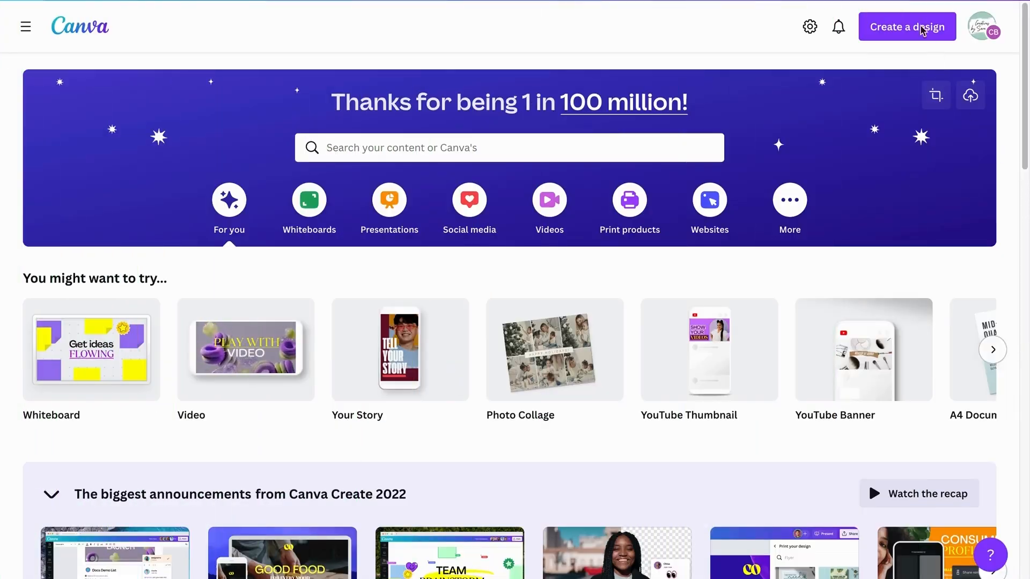
Create a new blank Poster (Portrait) design at 42 × 59.4 cm.
{"action": "left_click", "coordinate": [908, 28]}
{"action": "type", "text": "post"}
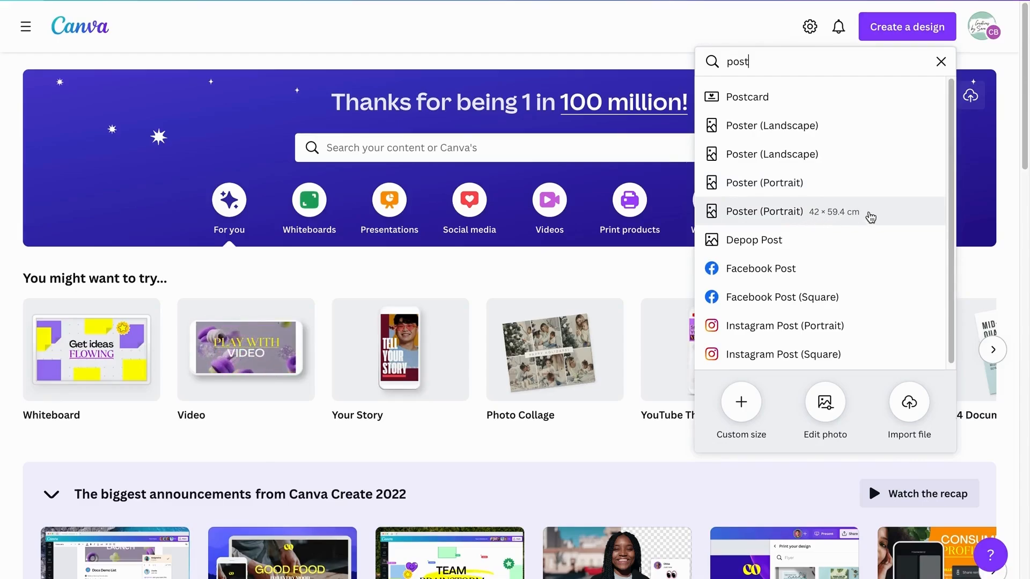
{"action": "left_click", "coordinate": [871, 220]}
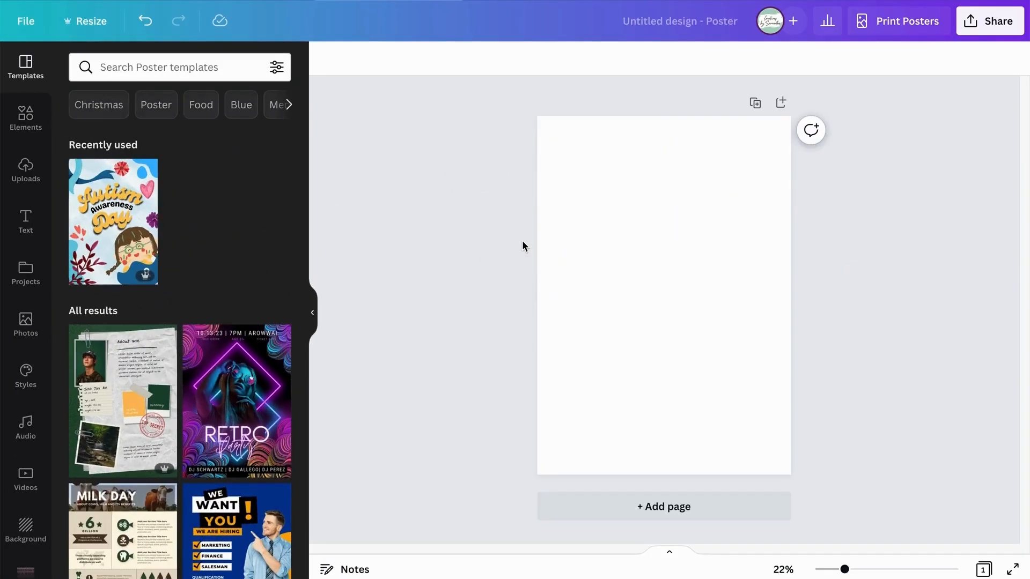
Search the elements for "table" and insert the plain black-outlined table with three columns and four rows.
{"action": "left_click", "coordinate": [23, 125]}
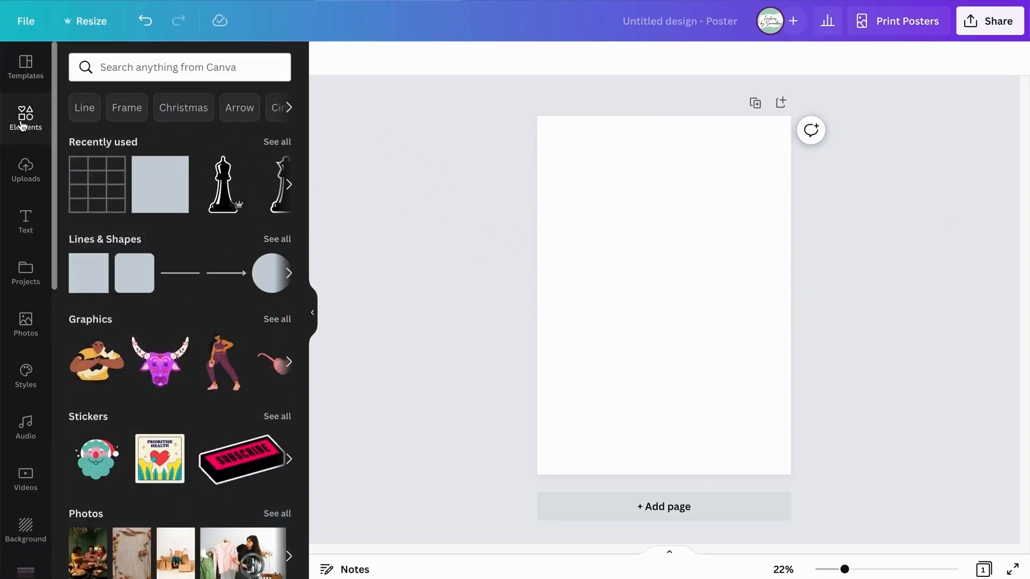
{"action": "left_click", "coordinate": [162, 69]}
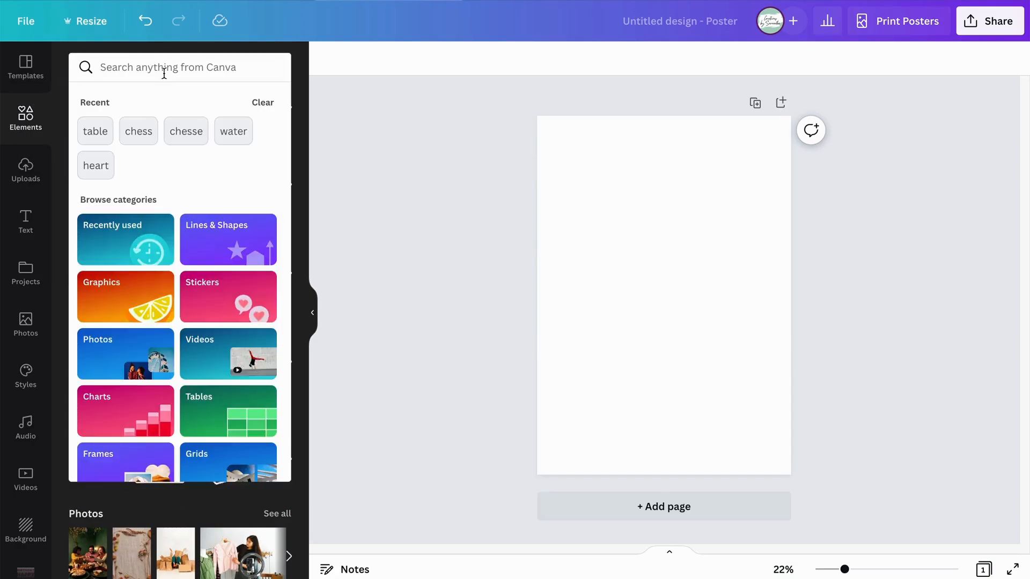
{"action": "type", "text": "table"}
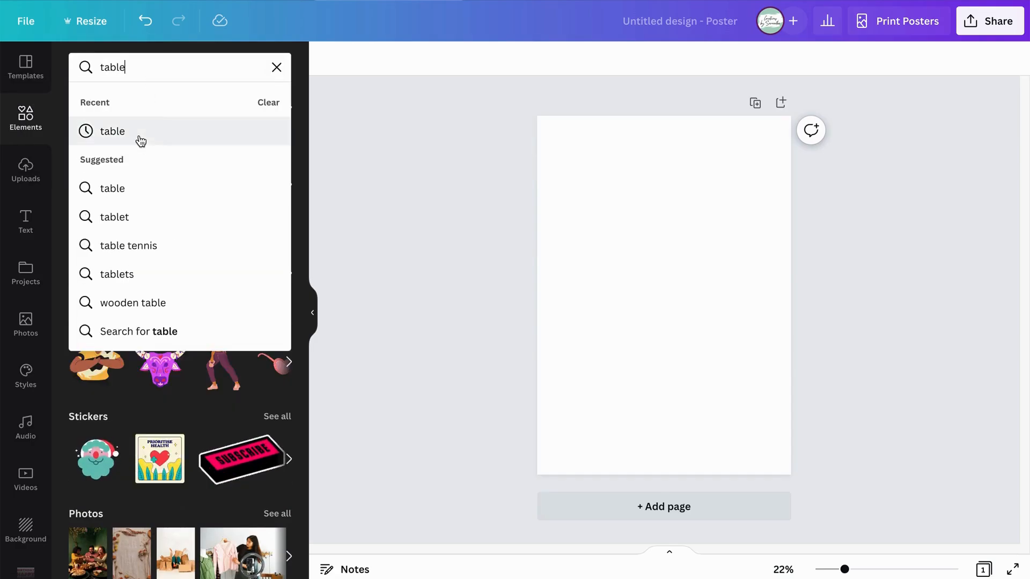
{"action": "left_click", "coordinate": [139, 142]}
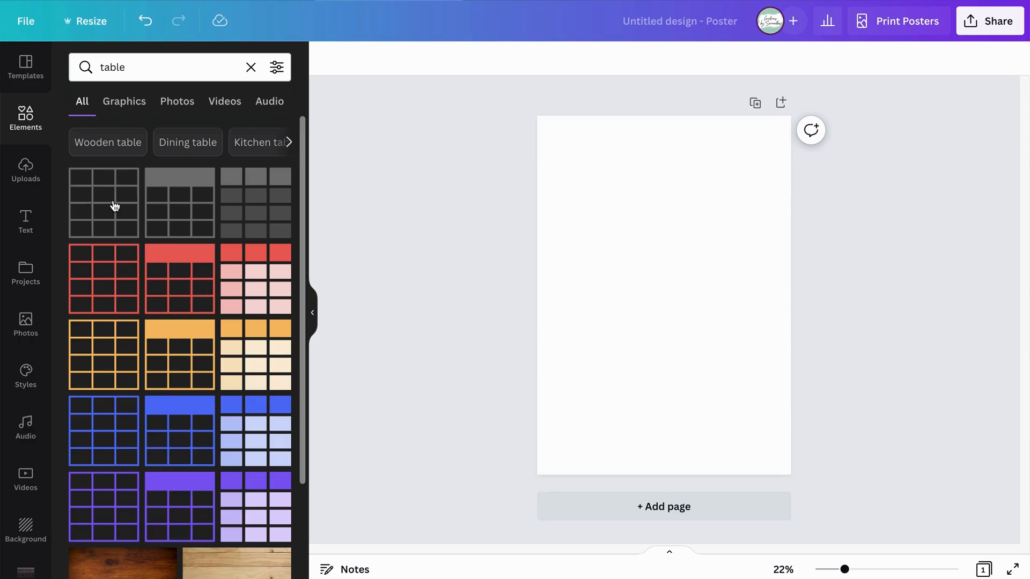
{"action": "left_click", "coordinate": [114, 206]}
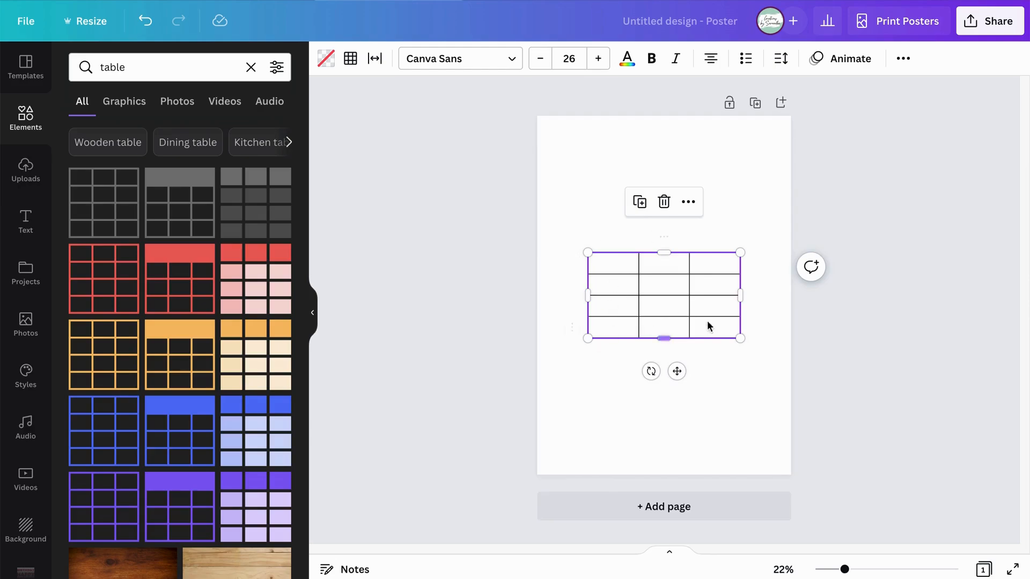
{"action": "left_click", "coordinate": [720, 370]}
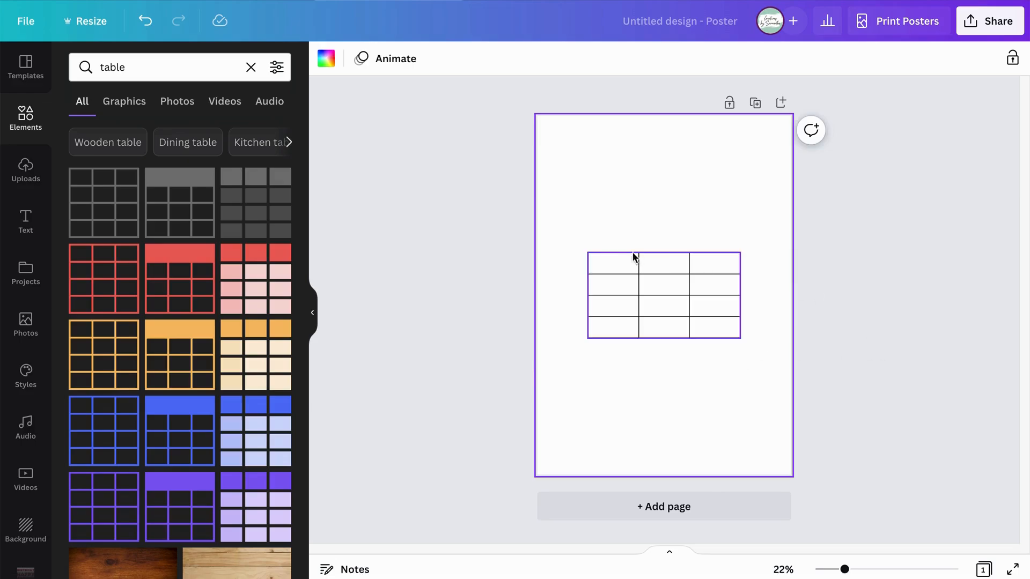
Add five columns to the table so that it has eight columns.
{"action": "left_click", "coordinate": [623, 275]}
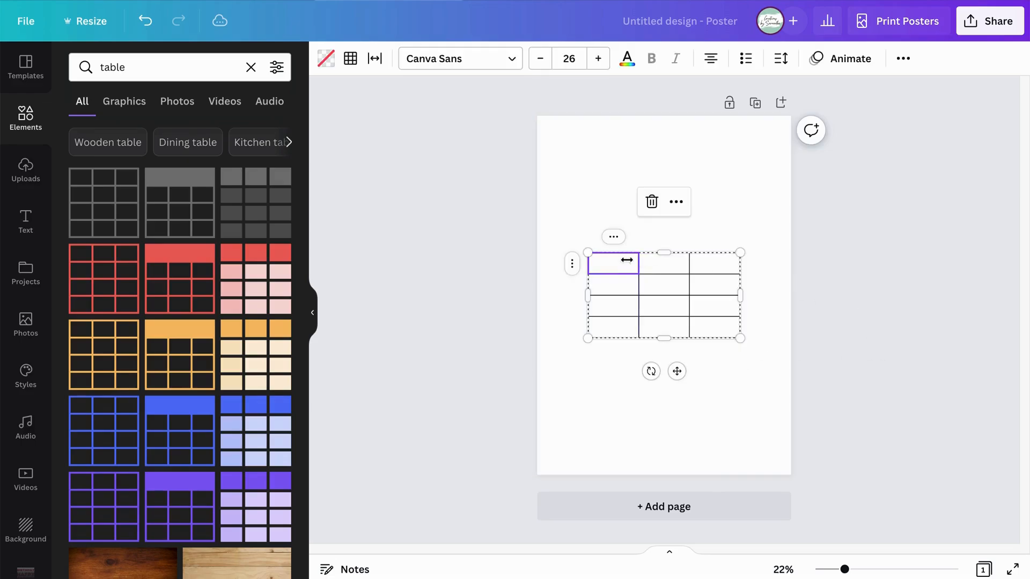
{"action": "left_click", "coordinate": [613, 237]}
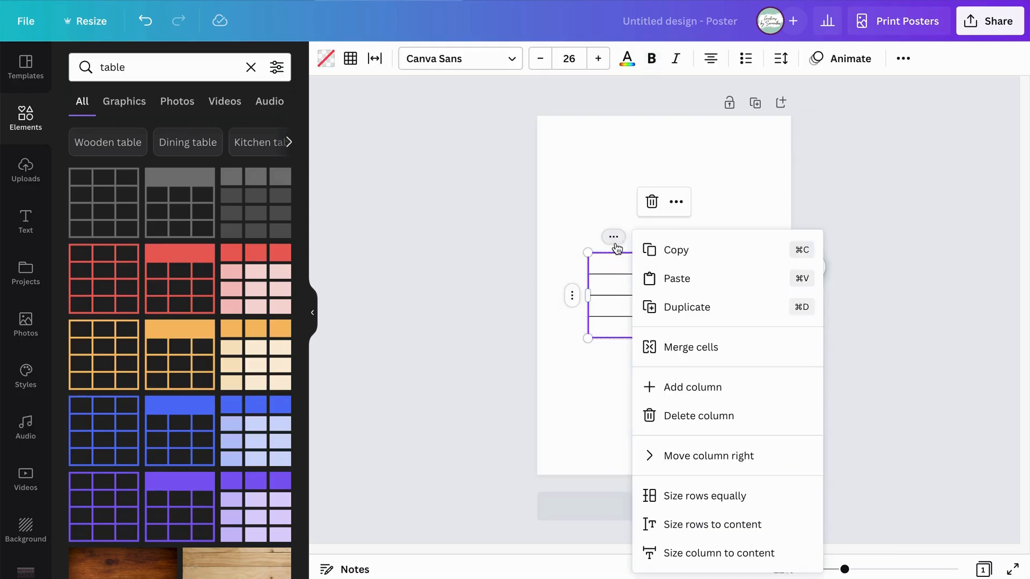
{"action": "left_click", "coordinate": [682, 387]}
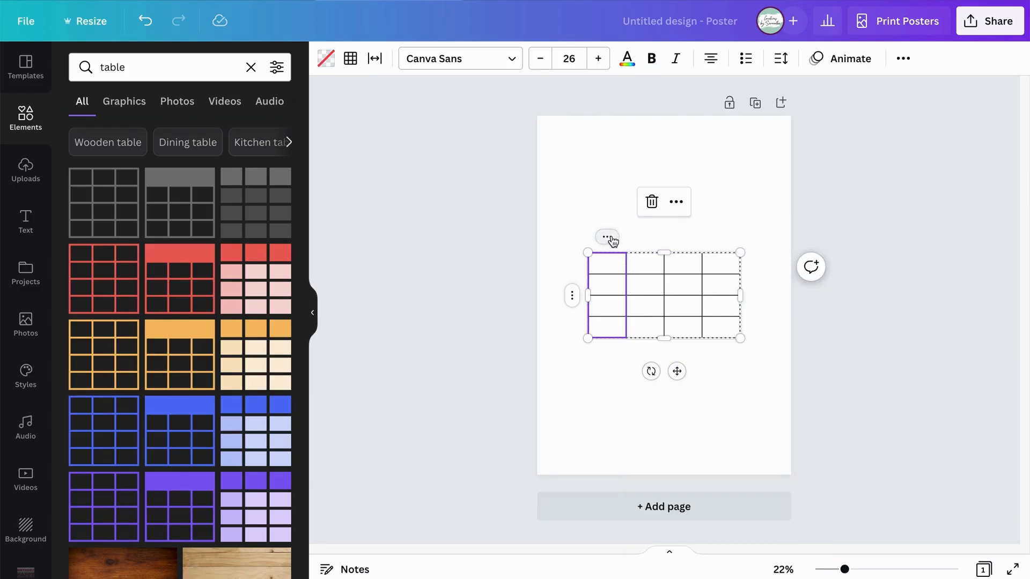
{"action": "right_click", "coordinate": [623, 258]}
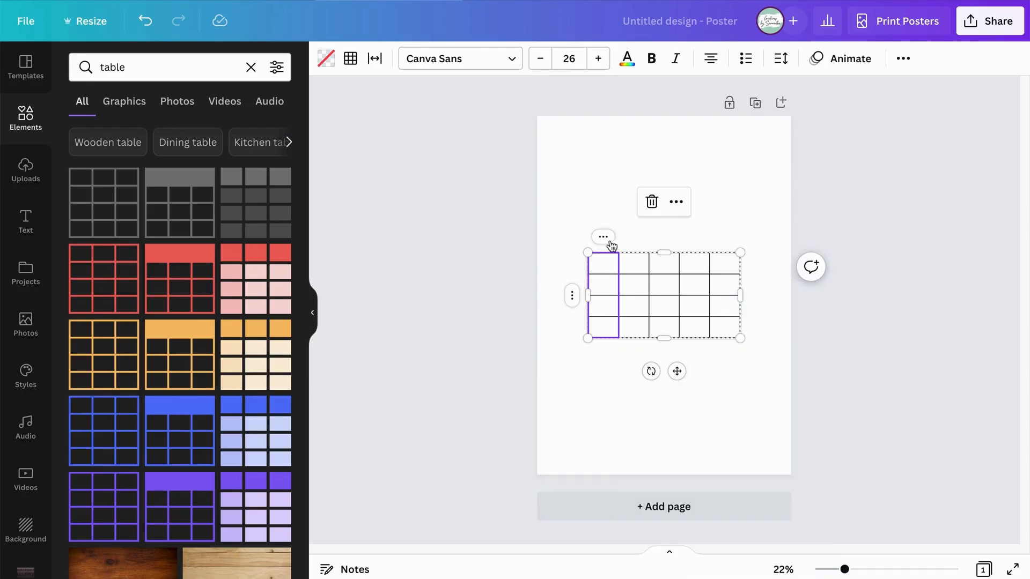
{"action": "left_click", "coordinate": [679, 236]}
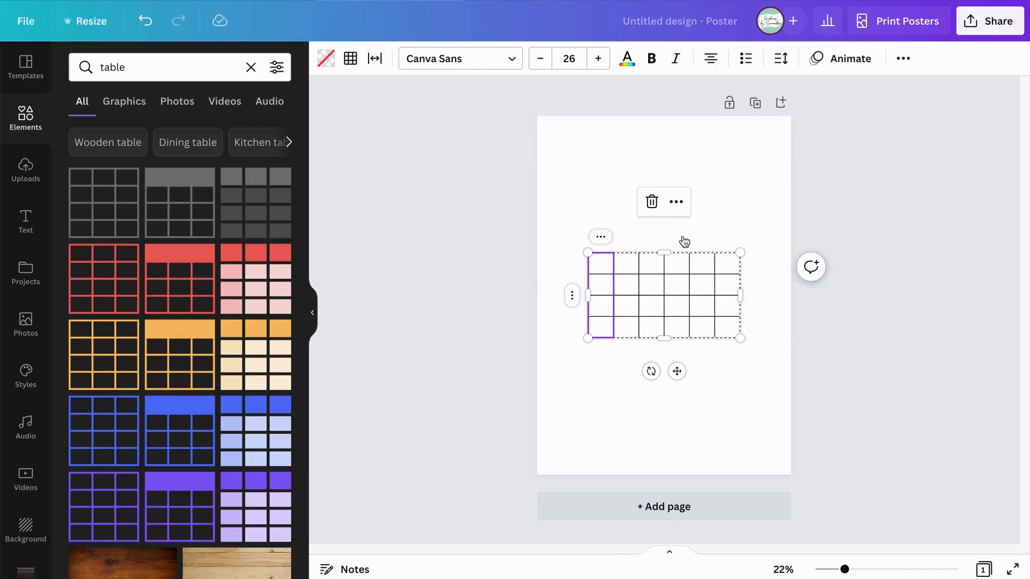
{"action": "left_click", "coordinate": [688, 238]}
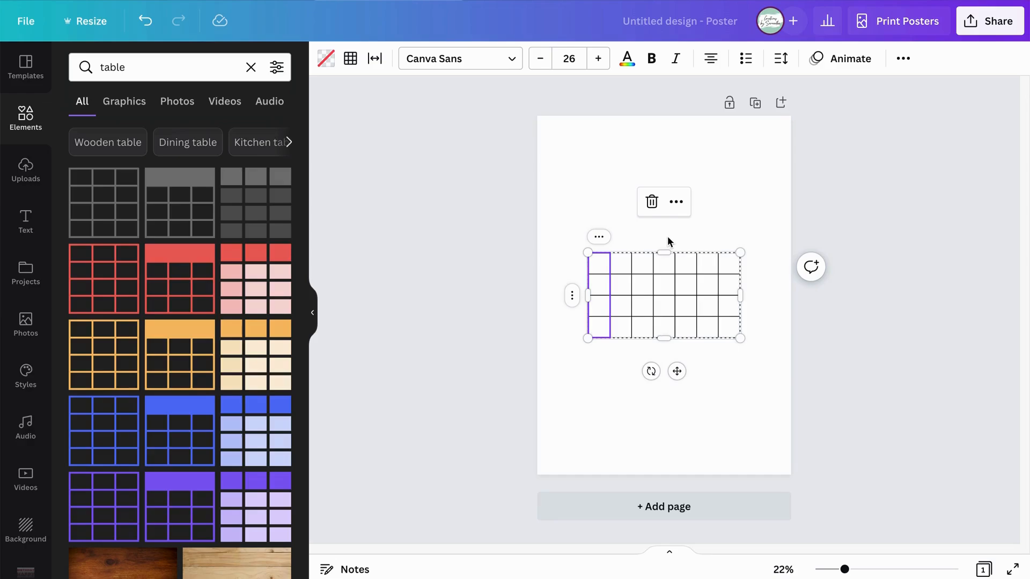
{"action": "left_click", "coordinate": [598, 236]}
{"action": "left_click", "coordinate": [653, 381]}
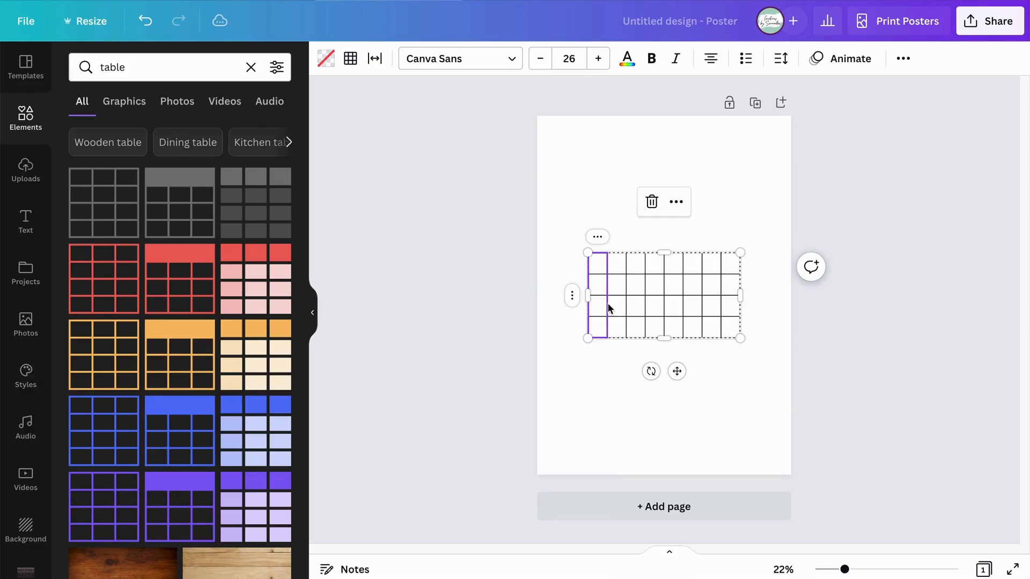
Add four rows to the table so that it has eight rows.
{"action": "left_click", "coordinate": [574, 300]}
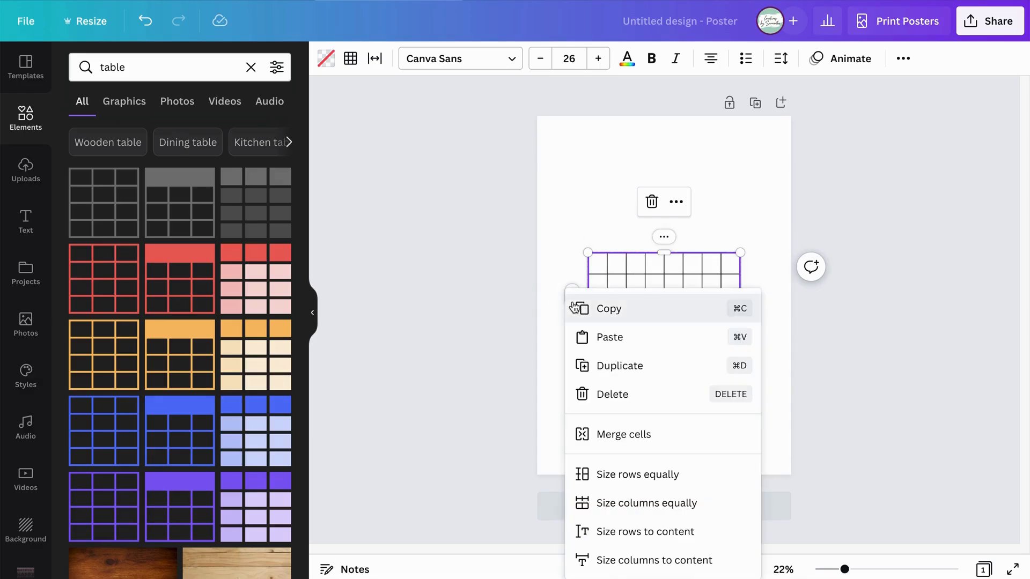
{"action": "left_click", "coordinate": [562, 257]}
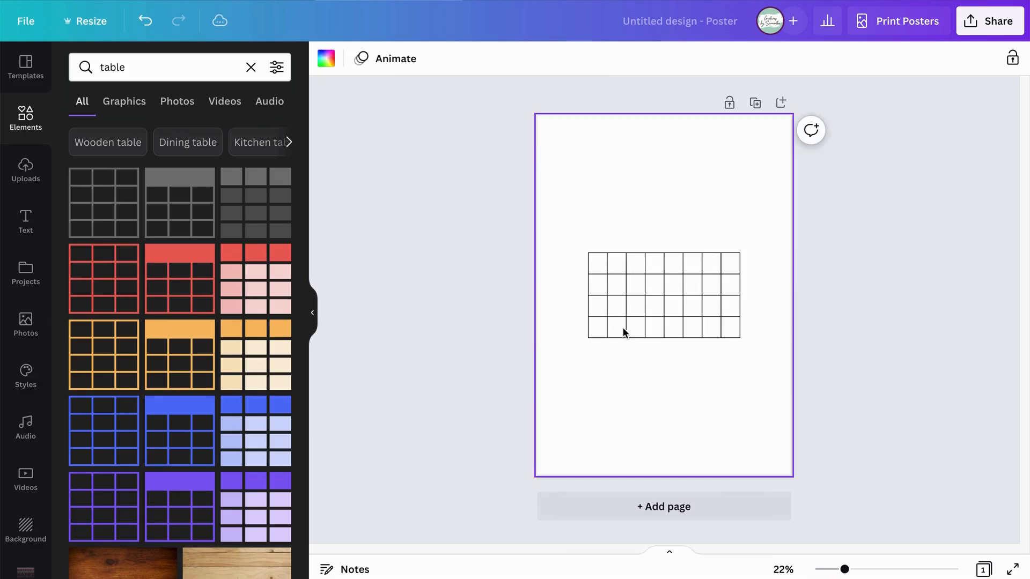
{"action": "left_click", "coordinate": [652, 336]}
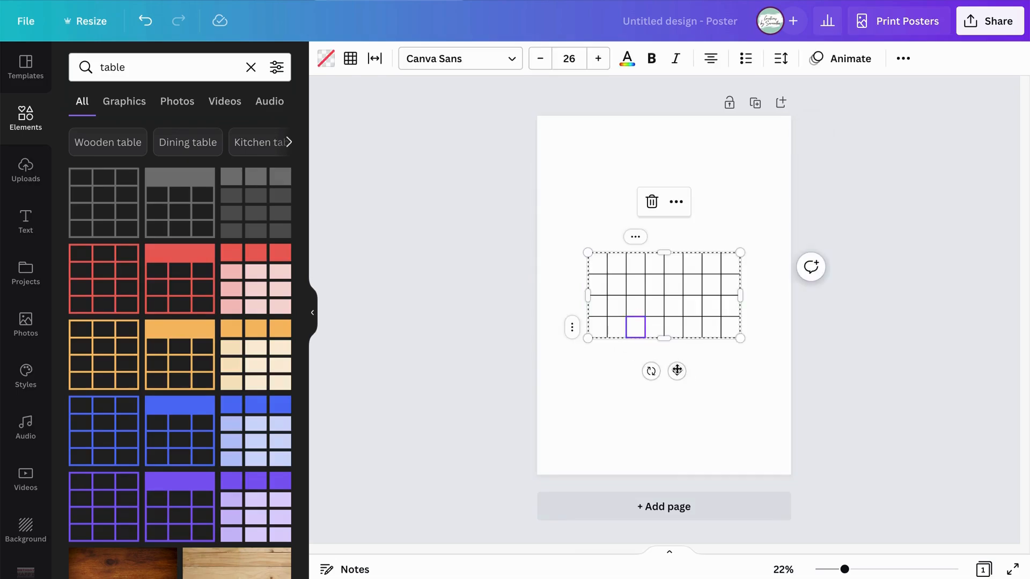
{"action": "left_click", "coordinate": [677, 371]}
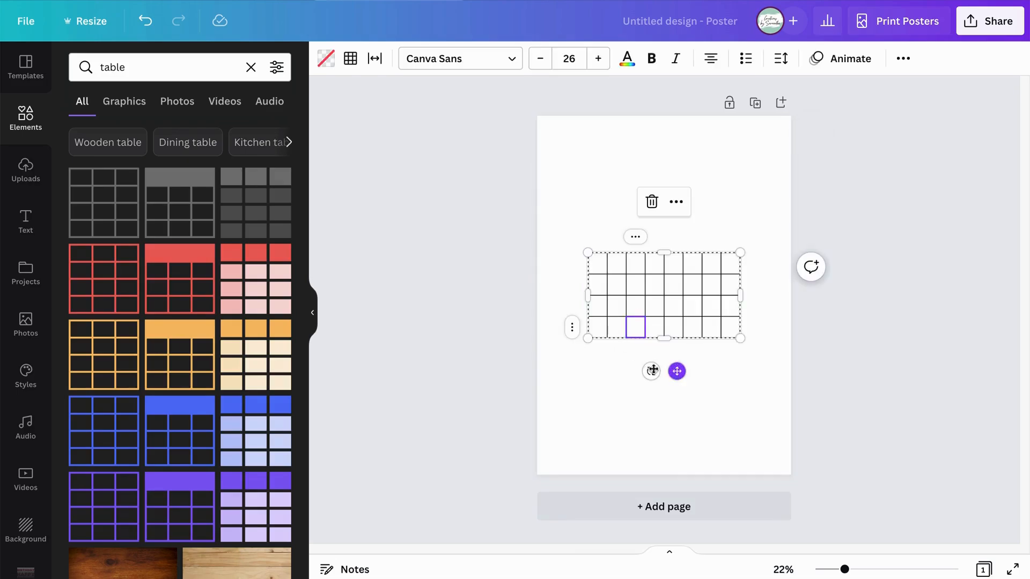
{"action": "left_click", "coordinate": [575, 327]}
{"action": "left_click", "coordinate": [610, 404]}
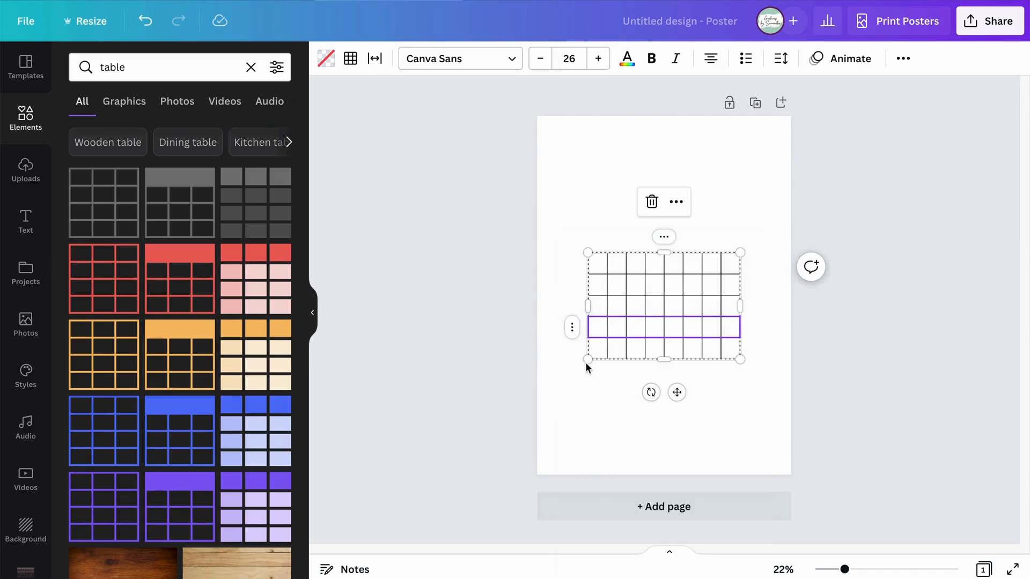
{"action": "left_click", "coordinate": [572, 328]}
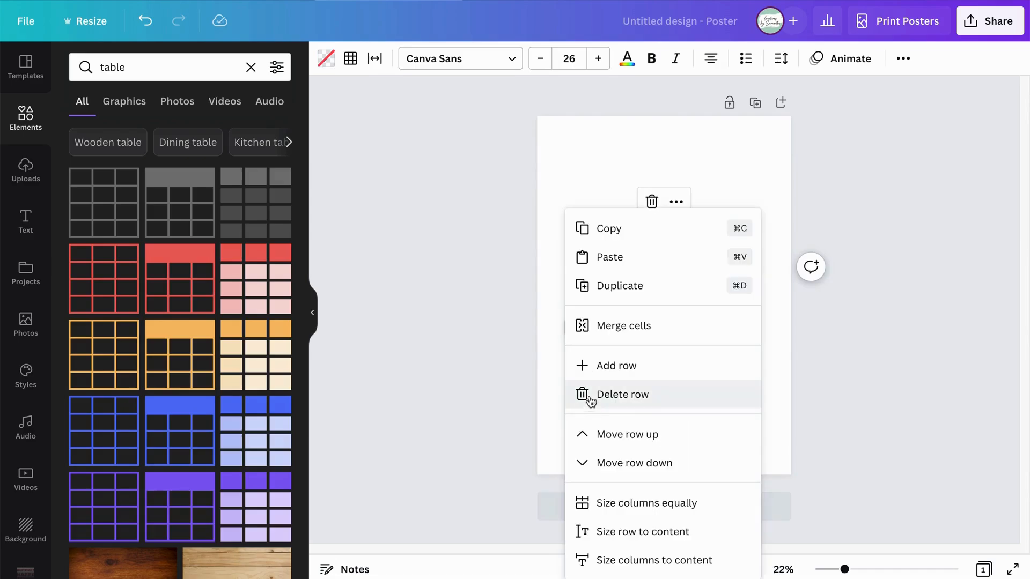
{"action": "left_click", "coordinate": [589, 363]}
{"action": "left_click", "coordinate": [573, 328]}
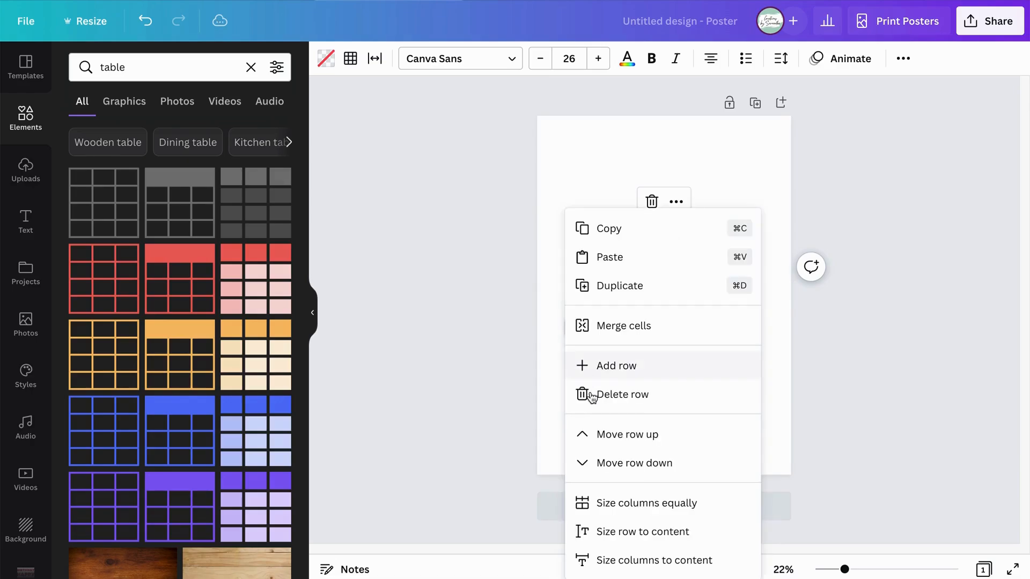
{"action": "left_click", "coordinate": [573, 355]}
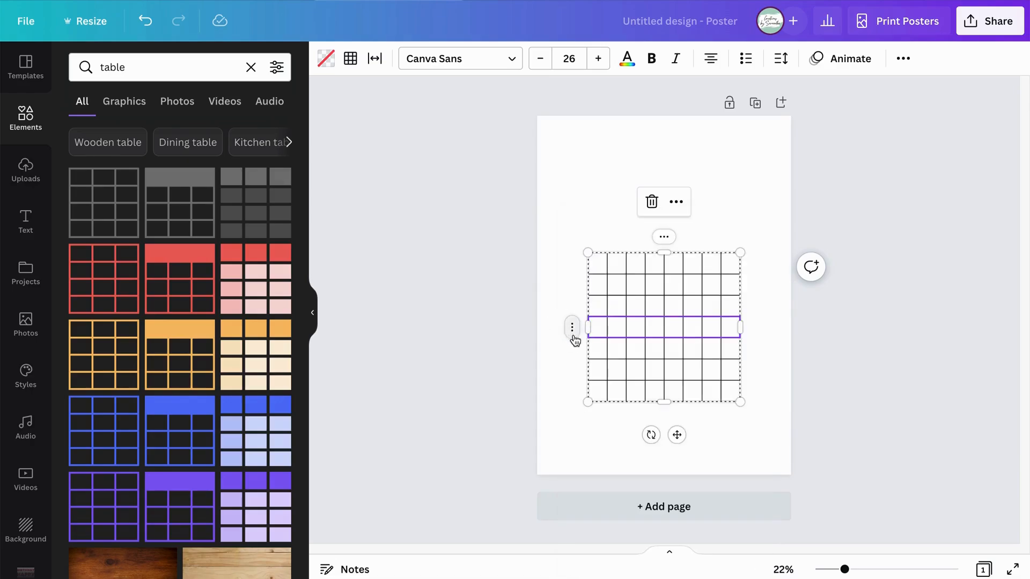
{"action": "left_click", "coordinate": [571, 336]}
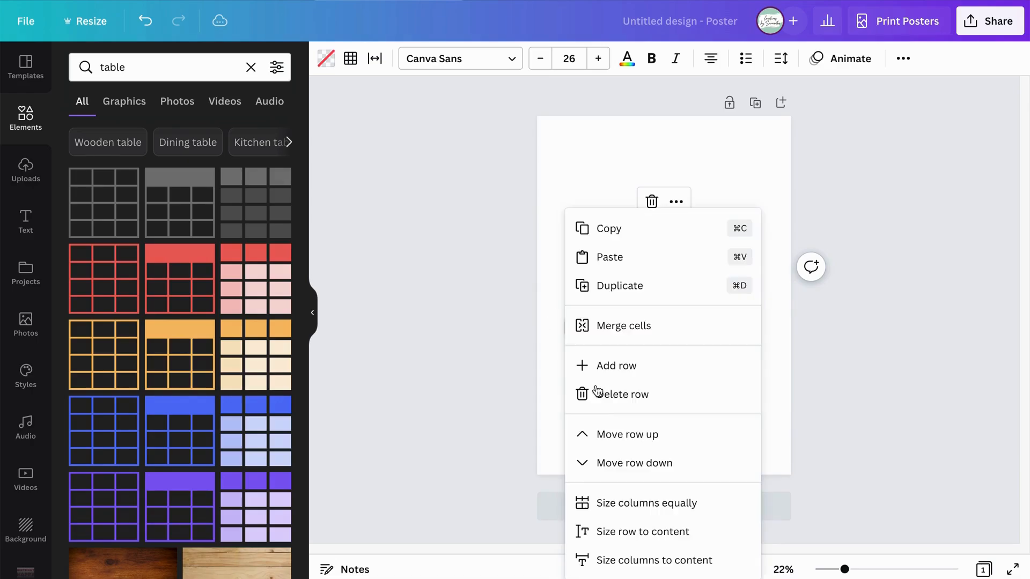
{"action": "left_click", "coordinate": [653, 368]}
{"action": "left_click", "coordinate": [777, 383]}
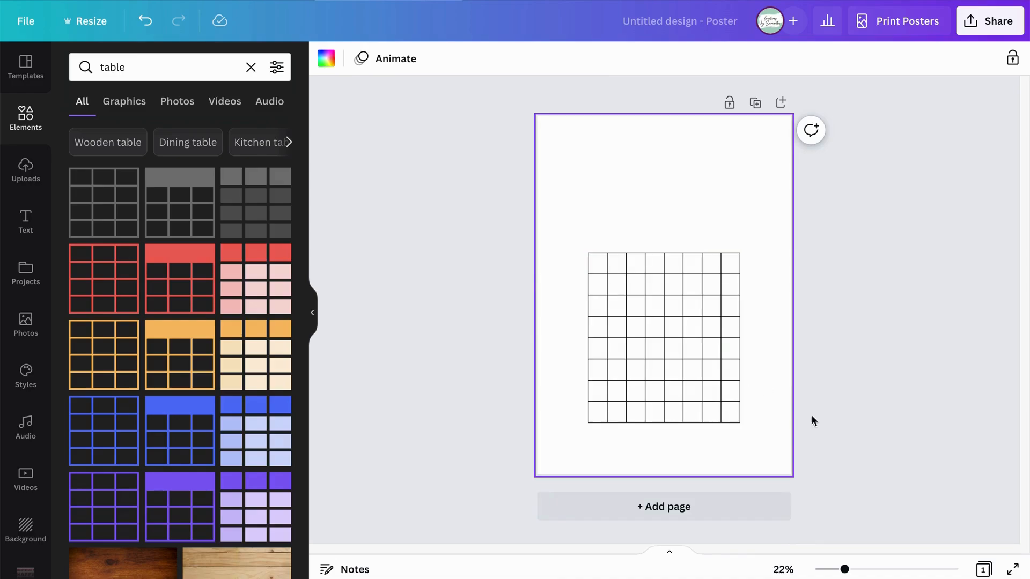
Move the whole table up to the centre of the poster page.
{"action": "left_click_drag", "start_coordinate": [747, 439], "coordinate": [619, 340]}
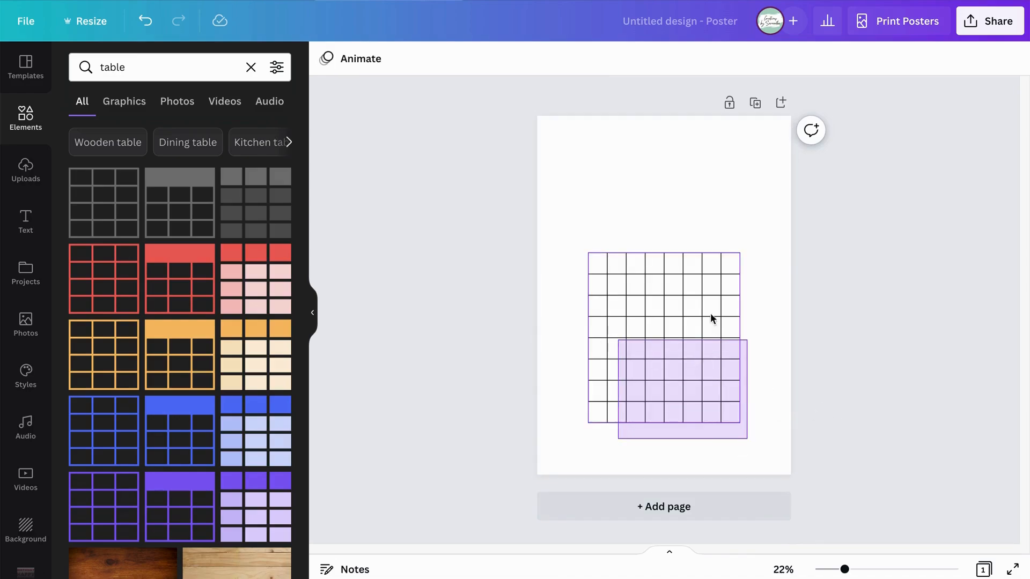
{"action": "left_click_drag", "start_coordinate": [711, 313], "coordinate": [712, 316]}
{"action": "left_click_drag", "start_coordinate": [676, 455], "coordinate": [677, 413]}
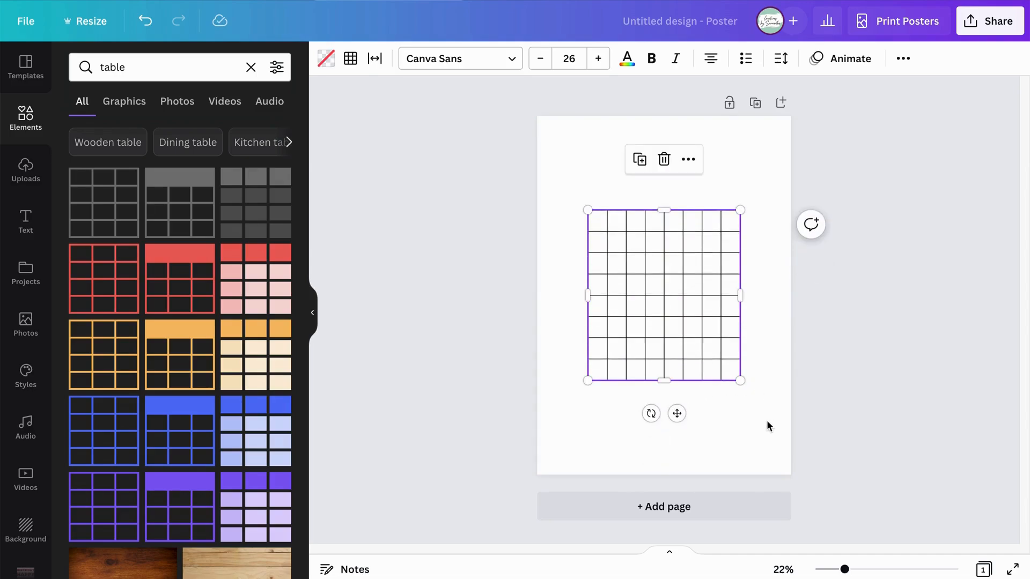
Enlarge the table proportionally to nearly the page width and centre it on the page again.
{"action": "left_click", "coordinate": [765, 412]}
{"action": "double_click", "coordinate": [594, 215]}
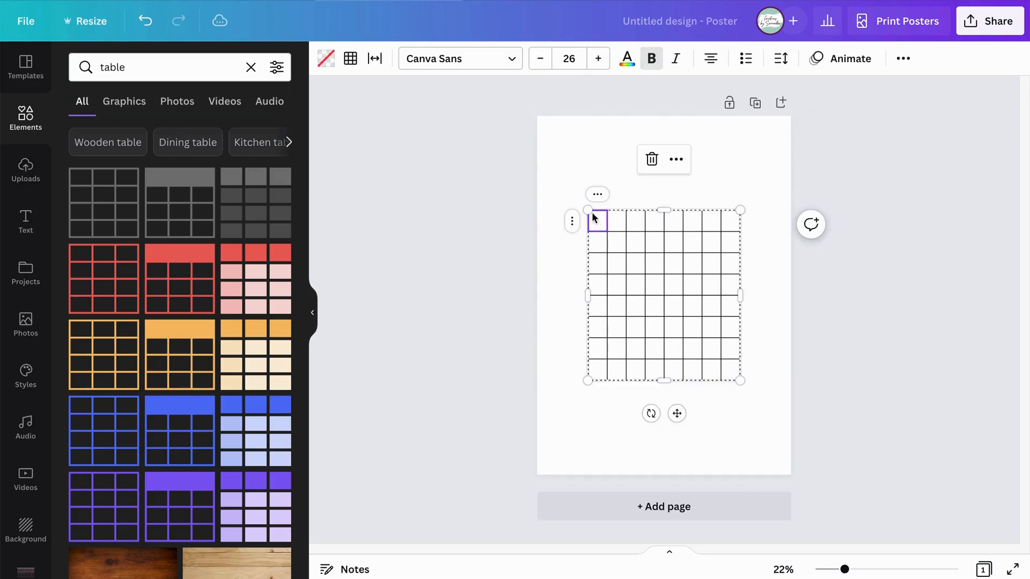
{"action": "key", "text": "Escape"}
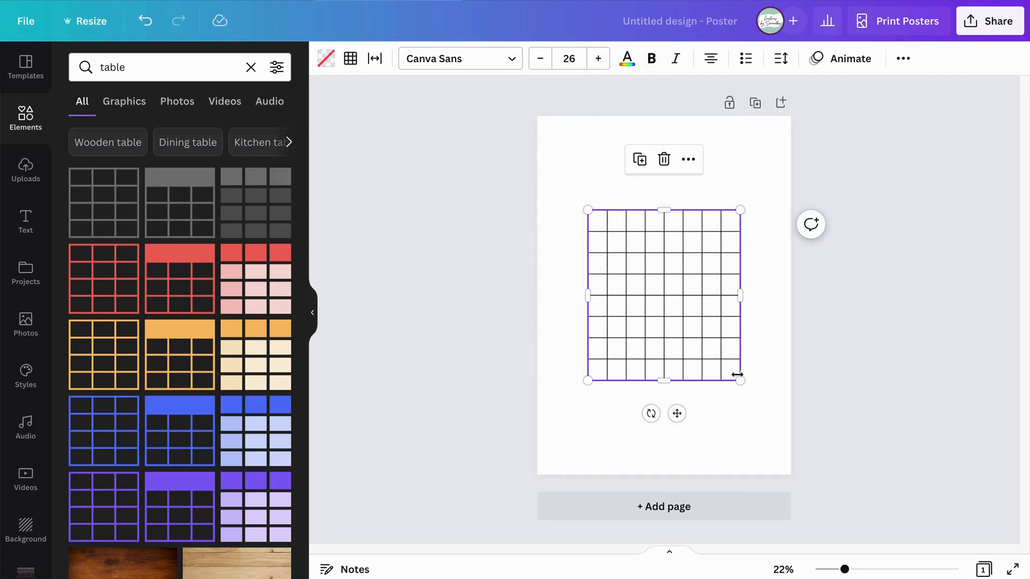
{"action": "left_click_drag", "start_coordinate": [739, 378], "coordinate": [796, 417]}
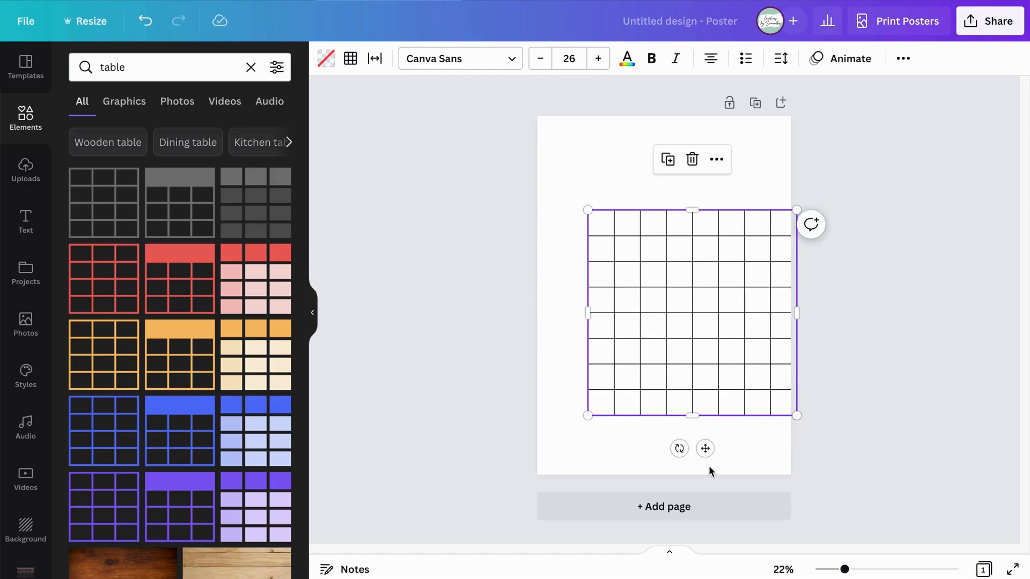
{"action": "left_click_drag", "start_coordinate": [706, 448], "coordinate": [675, 433]}
{"action": "left_click", "coordinate": [755, 447]}
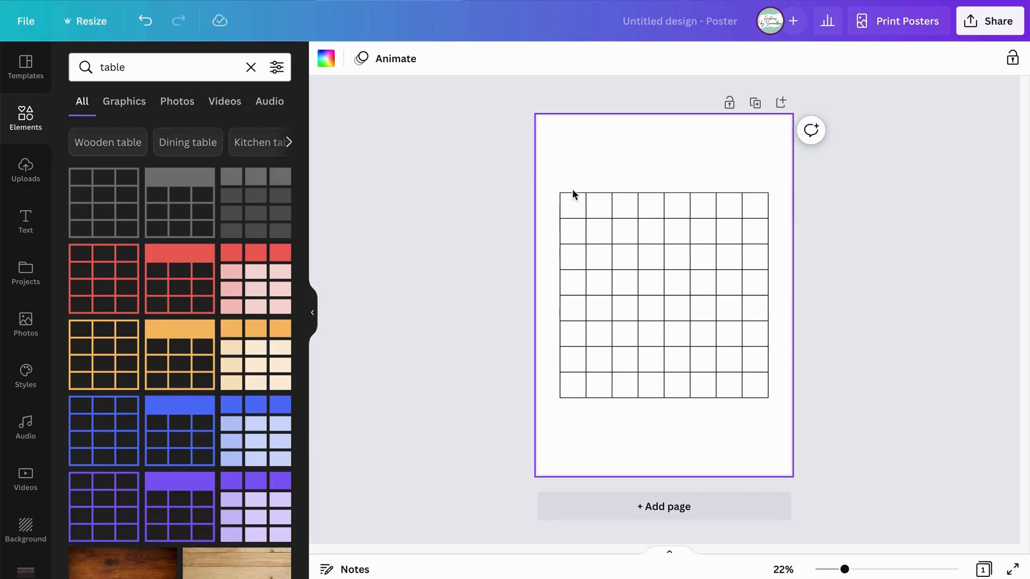
{"action": "left_click", "coordinate": [574, 211]}
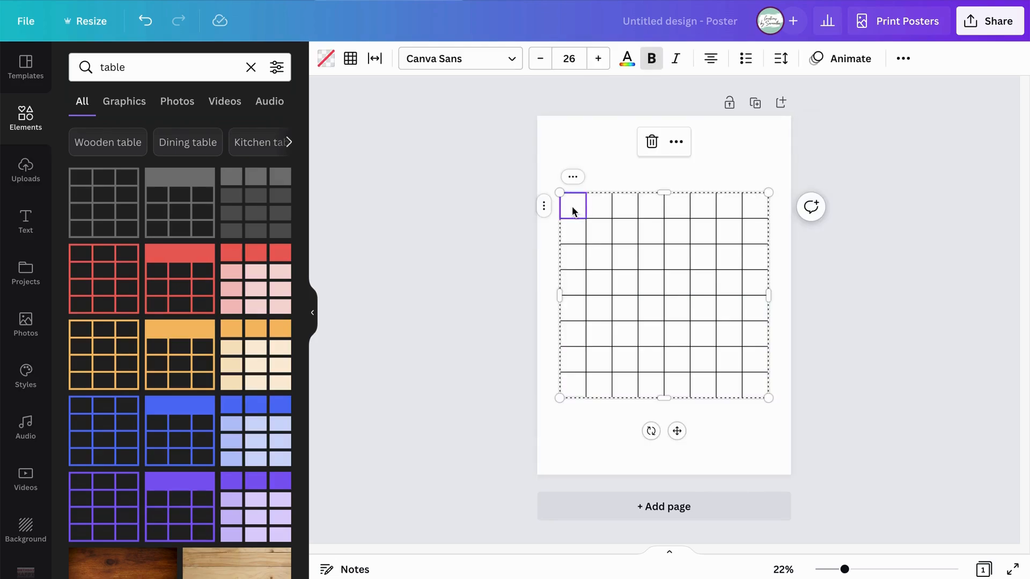
{"action": "left_click", "coordinate": [602, 206]}
{"action": "left_click", "coordinate": [660, 208]}
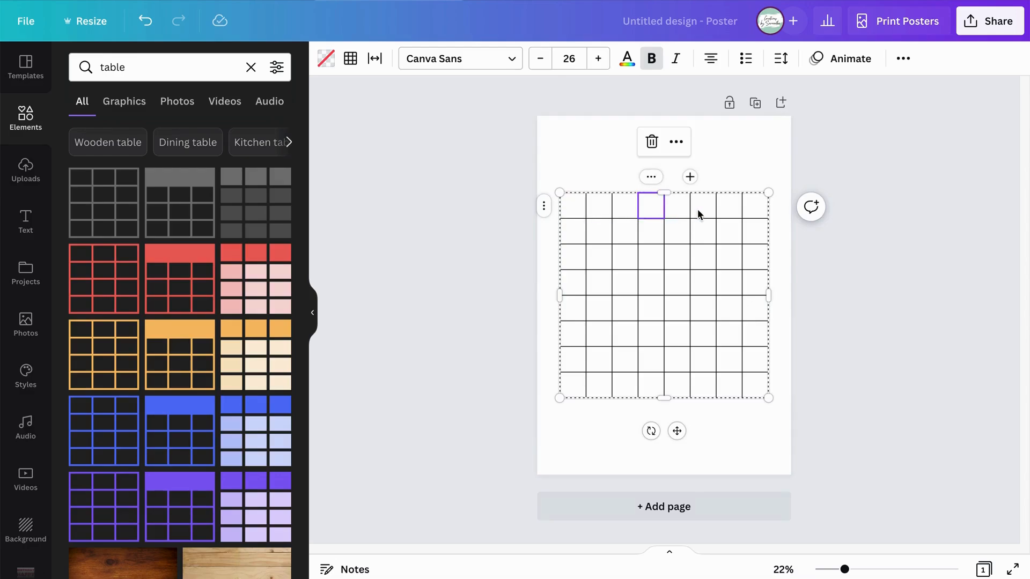
{"action": "left_click", "coordinate": [699, 210]}
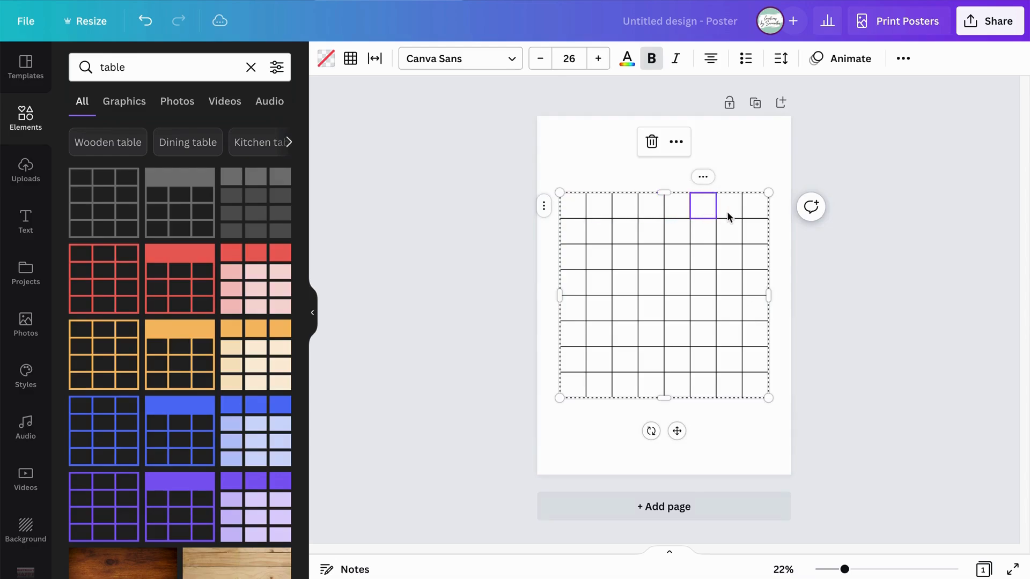
Select alternating cells in the table's first two rows together, starting with the second cell in row one and the first in row two.
{"action": "left_click", "coordinate": [596, 206]}
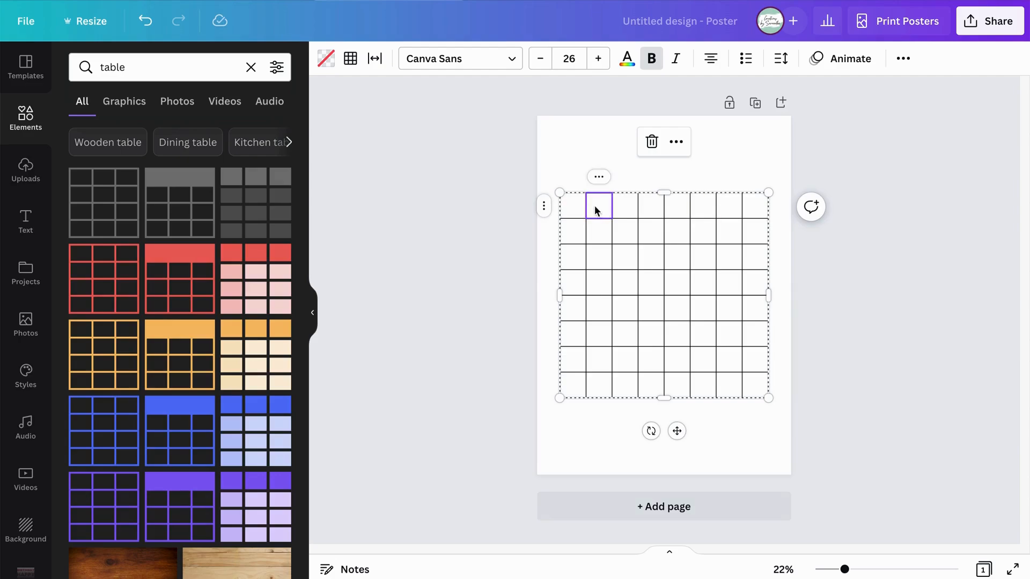
{"action": "left_click", "coordinate": [653, 213], "text": "shift"}
{"action": "left_click", "coordinate": [702, 211], "text": "shift"}
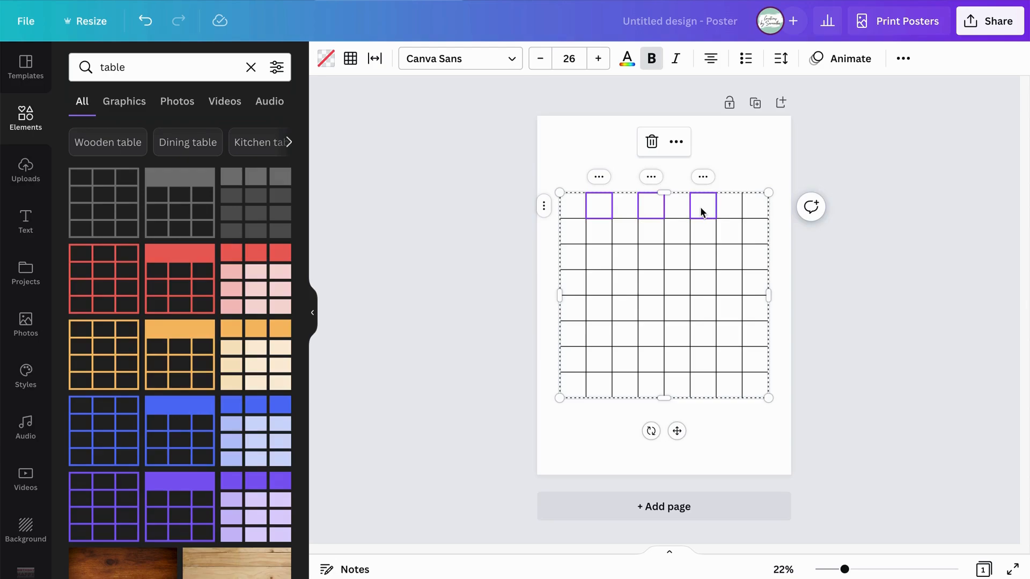
{"action": "left_click", "coordinate": [755, 206], "text": "shift"}
{"action": "left_click", "coordinate": [571, 236], "text": "shift"}
{"action": "left_click", "coordinate": [627, 232], "text": "shift"}
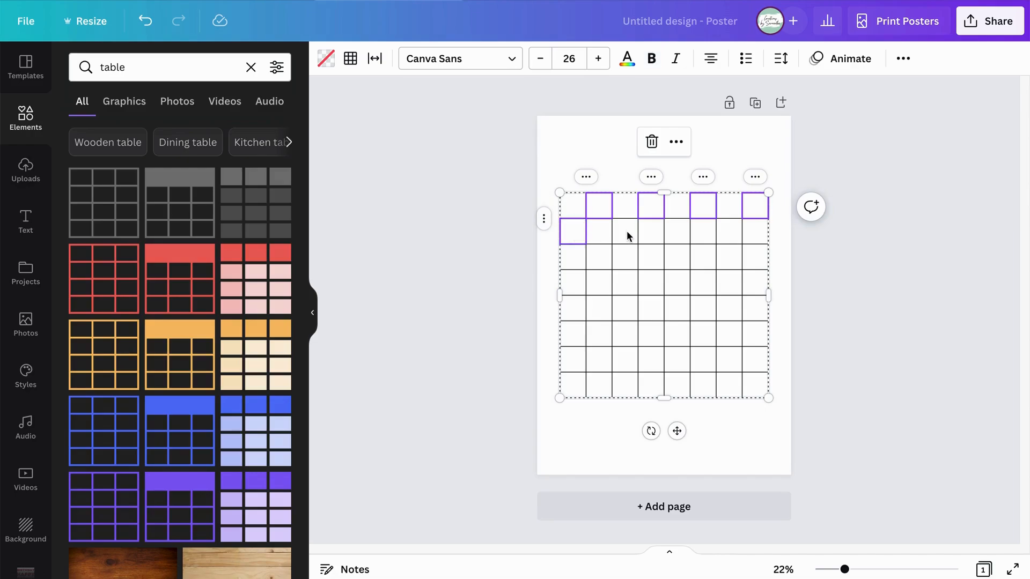
{"action": "left_click", "coordinate": [675, 236], "text": "shift"}
{"action": "left_click", "coordinate": [733, 236], "text": "shift"}
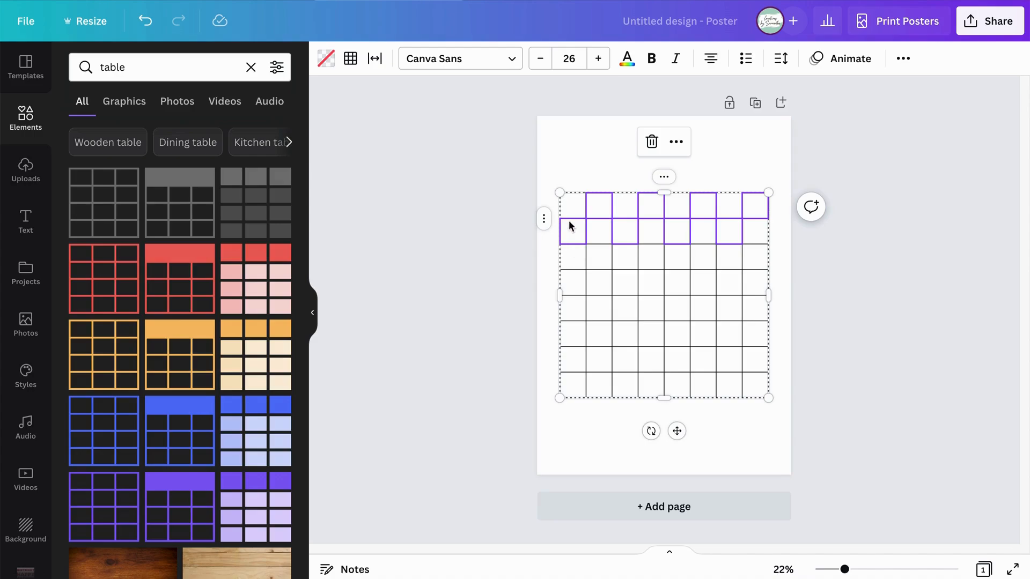
Add alternating cells of rows three and four to the selection, continuing the checkerboard pattern.
{"action": "left_click", "coordinate": [594, 258], "text": "shift"}
{"action": "left_click", "coordinate": [644, 256], "text": "shift"}
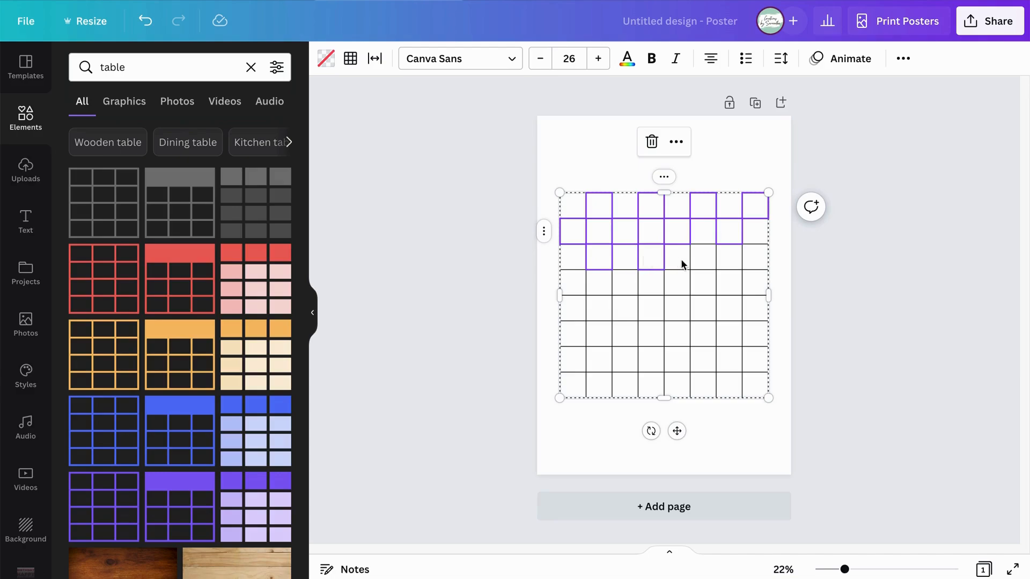
{"action": "left_click", "coordinate": [761, 261], "text": "shift"}
{"action": "left_click", "coordinate": [570, 283], "text": "shift"}
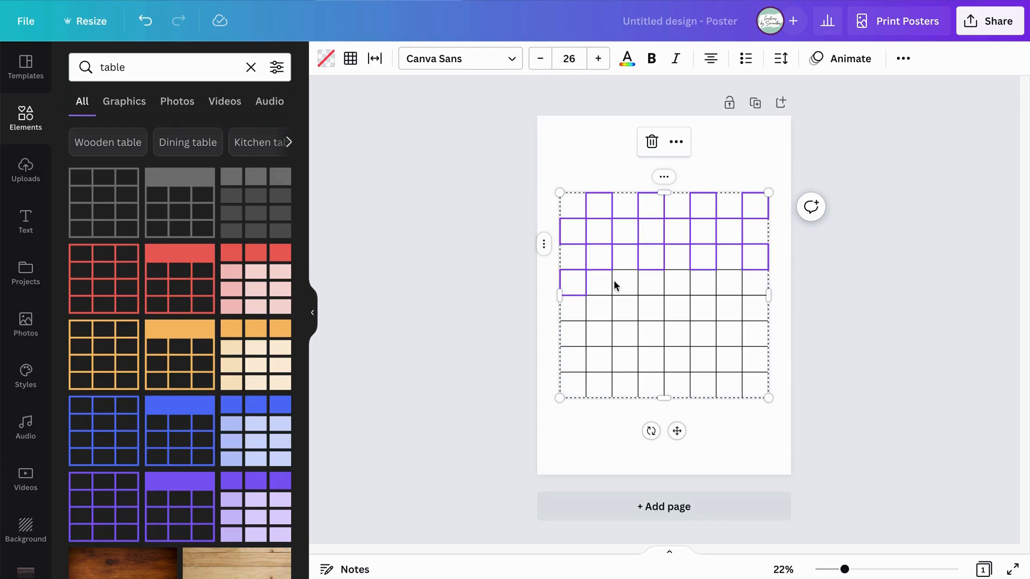
{"action": "left_click", "coordinate": [673, 289], "text": "shift"}
{"action": "left_click", "coordinate": [723, 288], "text": "shift"}
Extend the checkerboard selection with alternating cells in rows five and six.
{"action": "left_click", "coordinate": [591, 311], "text": "shift"}
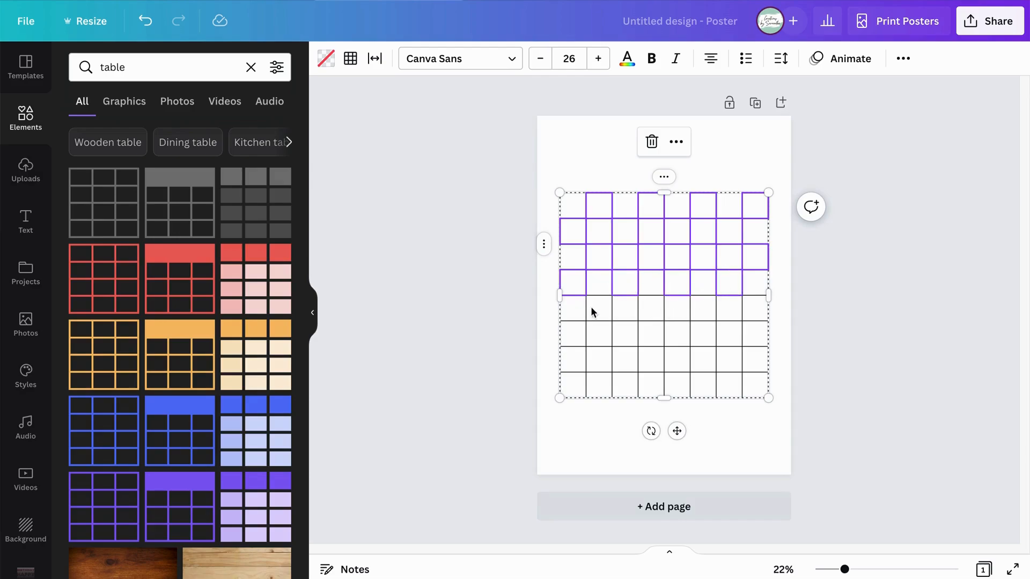
{"action": "left_click", "coordinate": [645, 311], "text": "shift"}
{"action": "left_click", "coordinate": [707, 313], "text": "shift"}
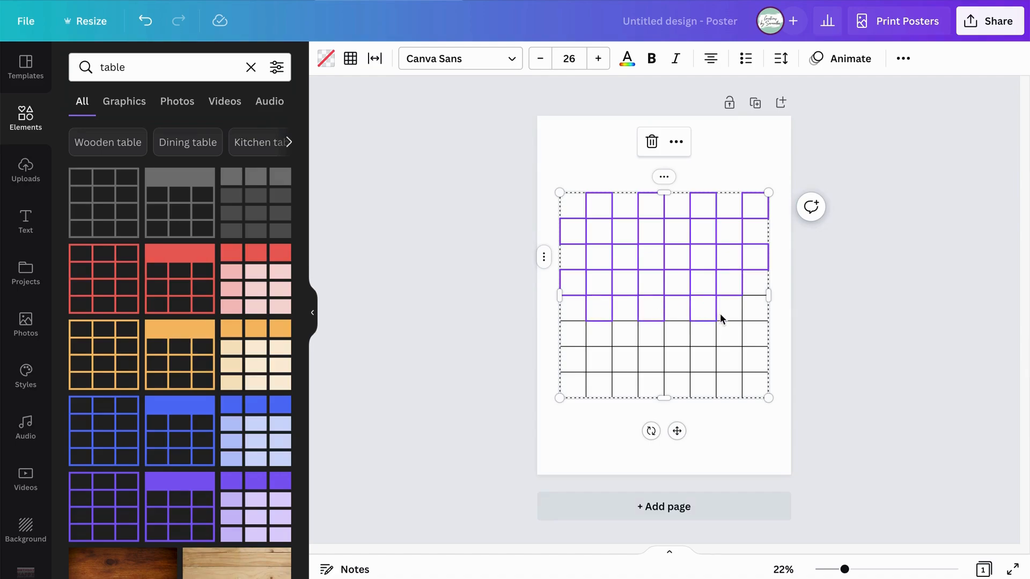
{"action": "left_click", "coordinate": [751, 310], "text": "shift"}
{"action": "left_click", "coordinate": [574, 337], "text": "shift"}
{"action": "left_click", "coordinate": [626, 336], "text": "shift"}
{"action": "left_click", "coordinate": [675, 339], "text": "shift"}
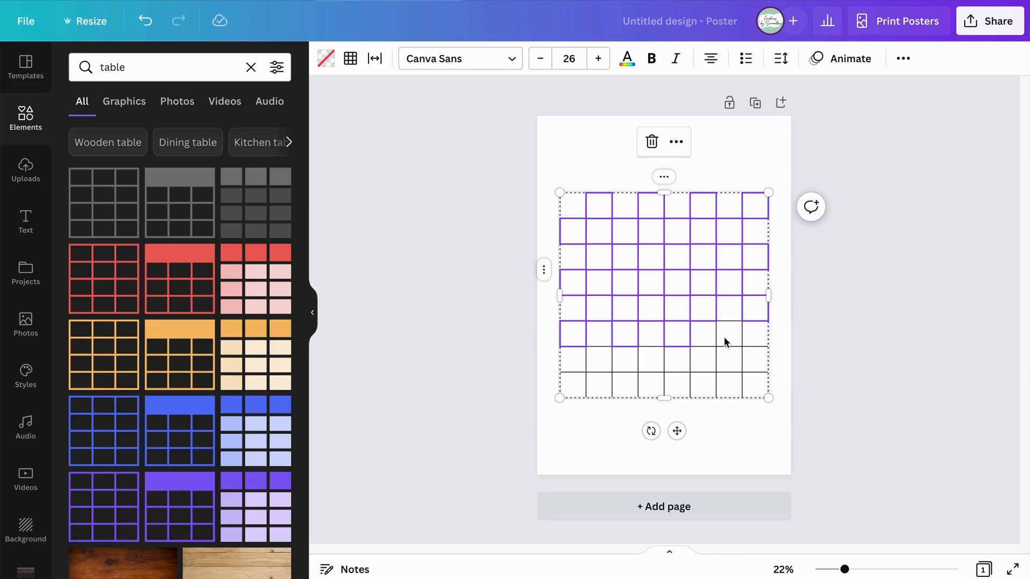
Complete the checkerboard selection with alternating cells in rows seven and eight.
{"action": "left_click", "coordinate": [608, 365], "text": "shift"}
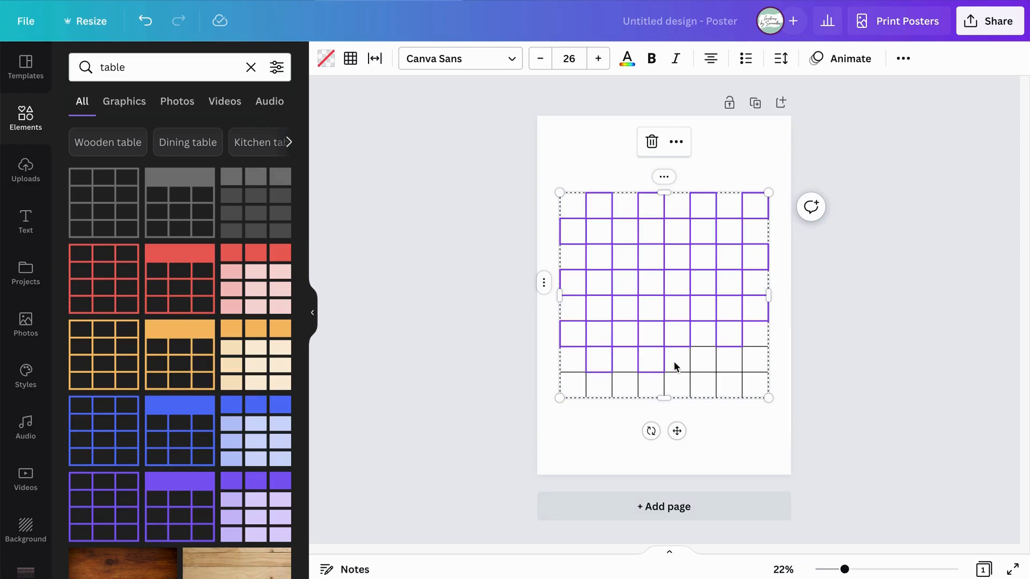
{"action": "left_click", "coordinate": [748, 359], "text": "shift"}
{"action": "left_click", "coordinate": [575, 385], "text": "shift"}
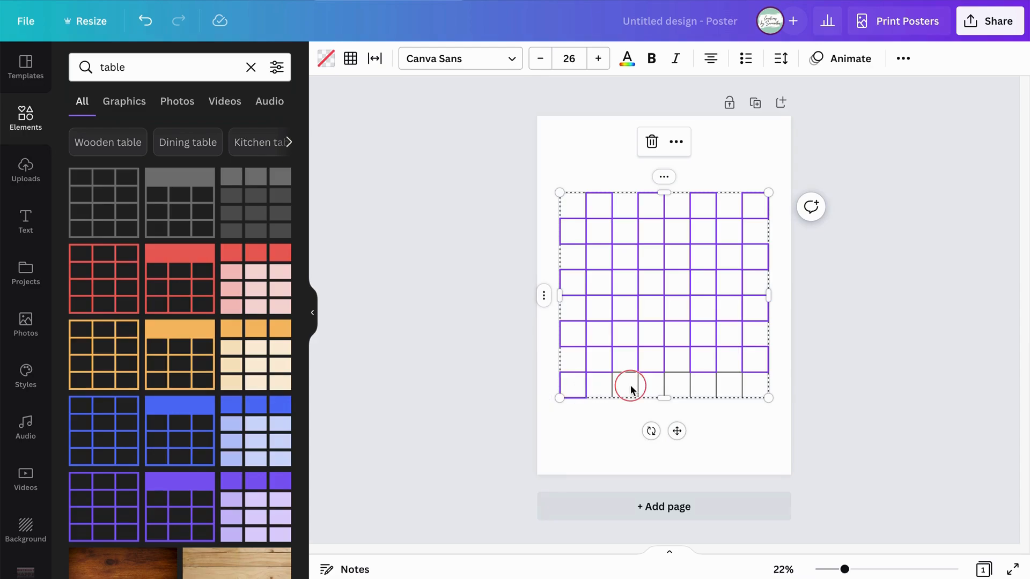
{"action": "left_click", "coordinate": [677, 388], "text": "shift"}
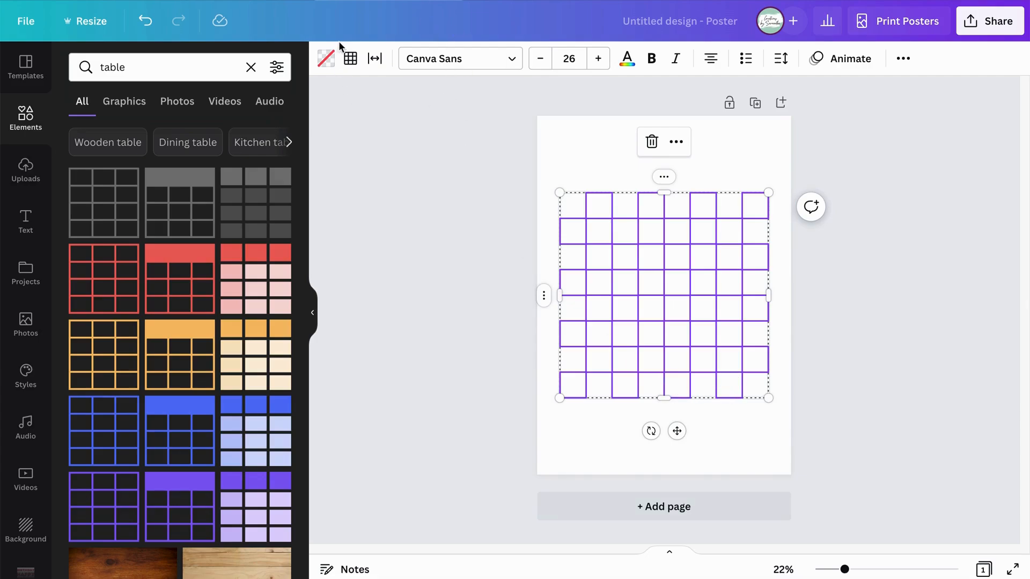
Fill all the selected checkerboard cells with black and deselect the table.
{"action": "left_click", "coordinate": [325, 57]}
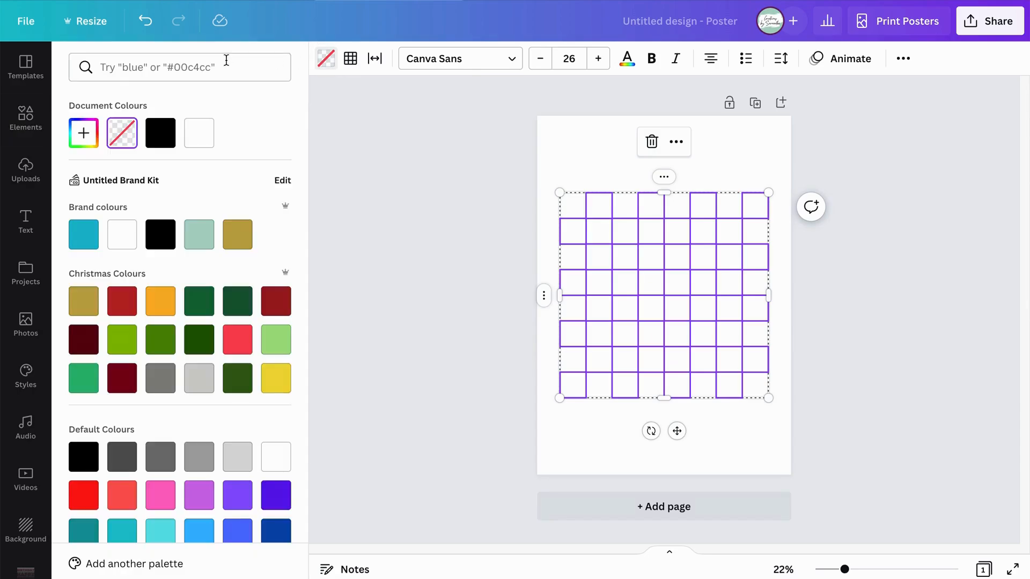
{"action": "left_click", "coordinate": [161, 133]}
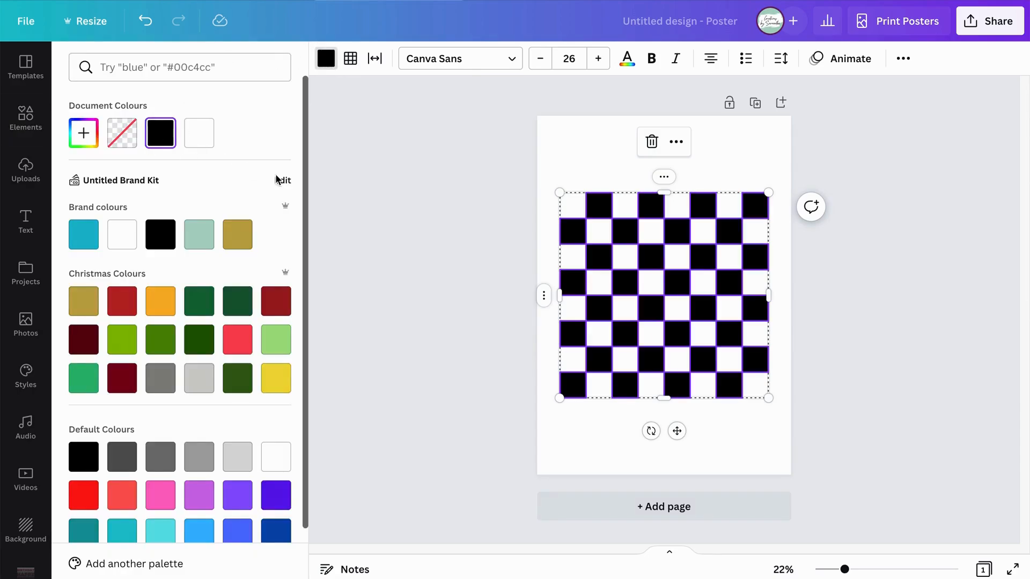
{"action": "left_click", "coordinate": [355, 232]}
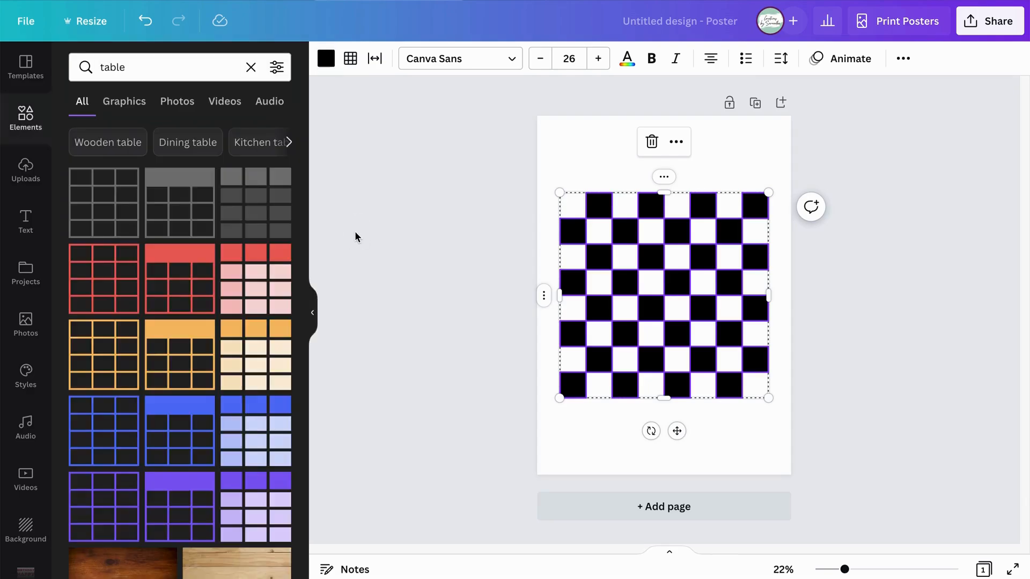
{"action": "left_click", "coordinate": [841, 289]}
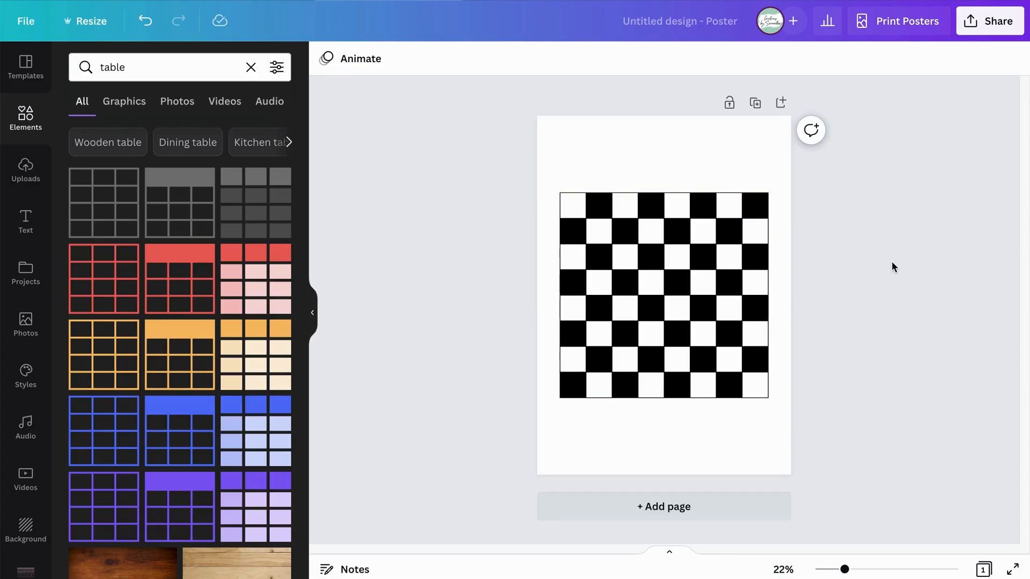
Set the border weight of the table's upper-left cell to 5 and deselect the table.
{"action": "left_click", "coordinate": [572, 196]}
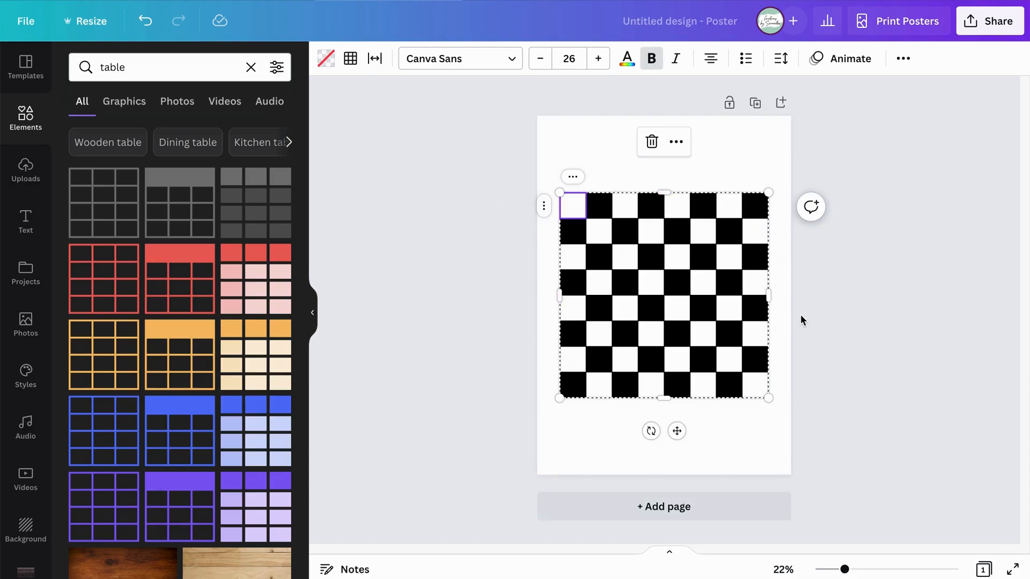
{"action": "left_click", "coordinate": [350, 59]}
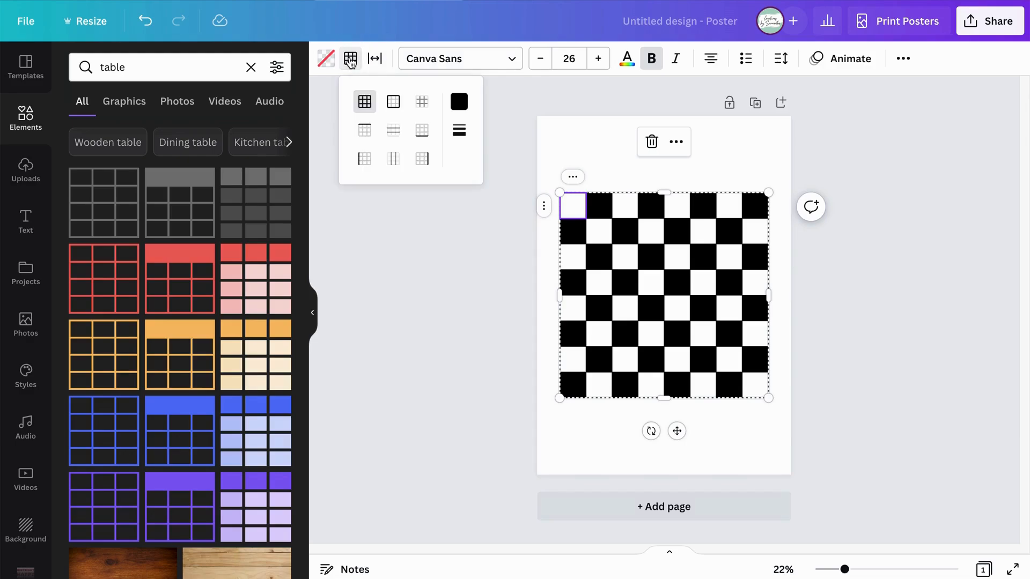
{"action": "left_click", "coordinate": [380, 62]}
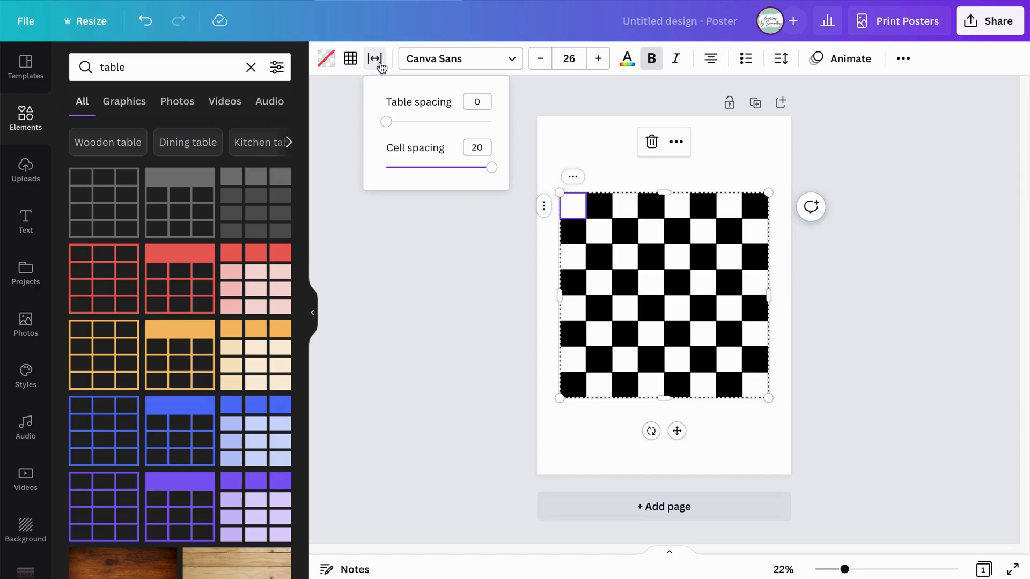
{"action": "left_click", "coordinate": [350, 61]}
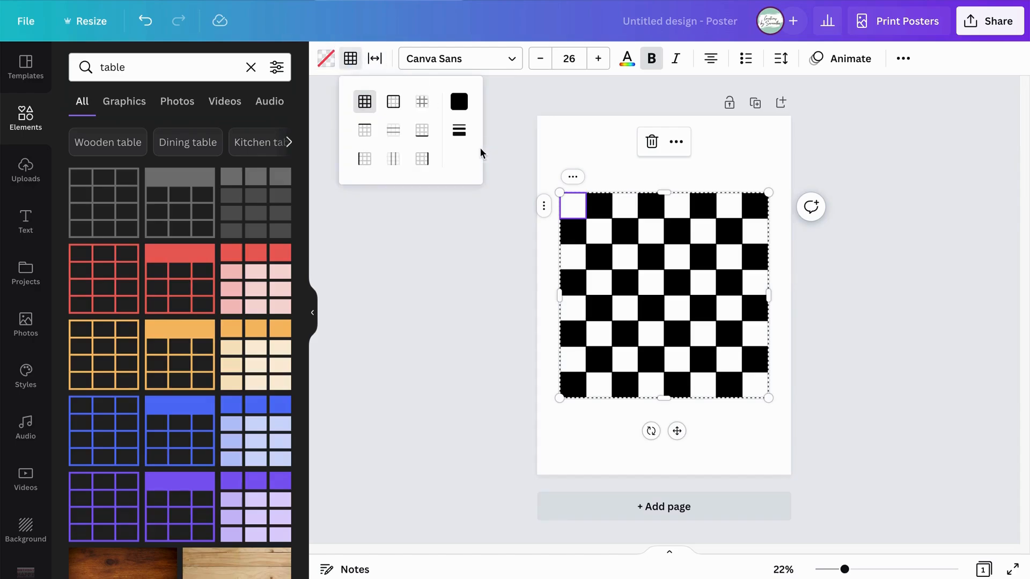
{"action": "left_click", "coordinate": [460, 134]}
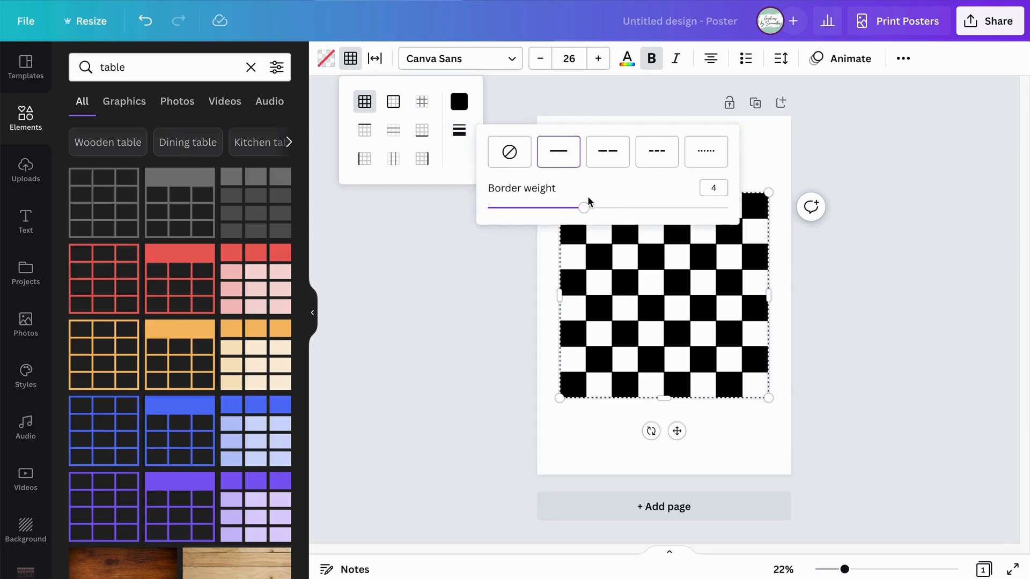
{"action": "left_click_drag", "start_coordinate": [589, 213], "coordinate": [609, 212]}
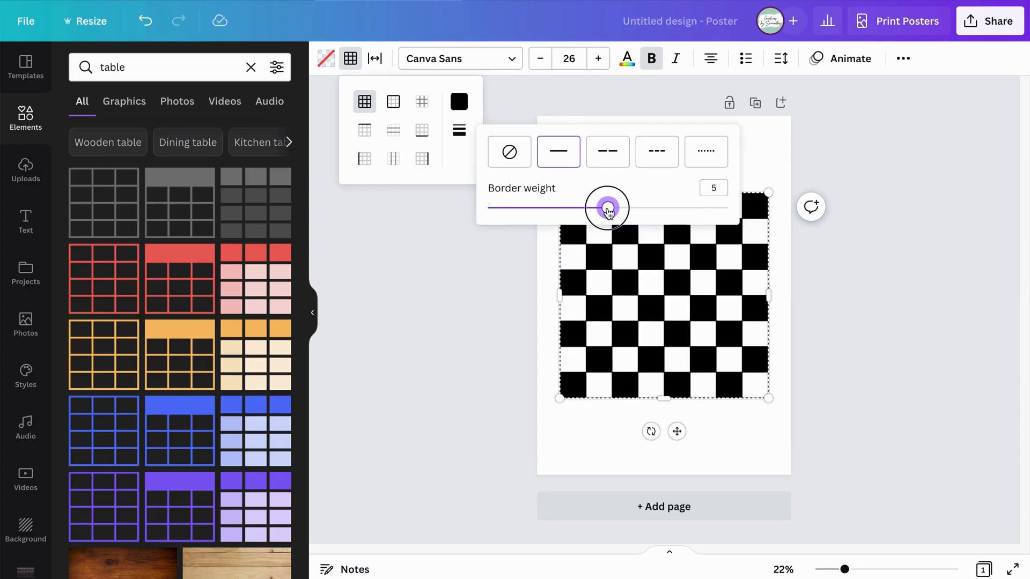
{"action": "left_click", "coordinate": [853, 276]}
{"action": "left_click", "coordinate": [854, 276]}
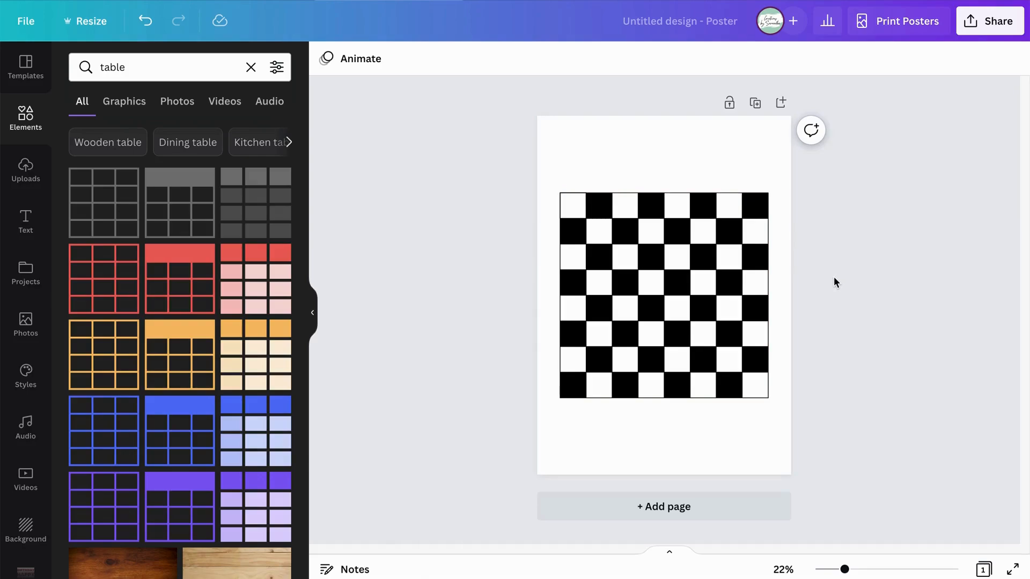
Change the poster page's background to the turquoise-blue brand colour and deselect the page.
{"action": "left_click", "coordinate": [627, 136]}
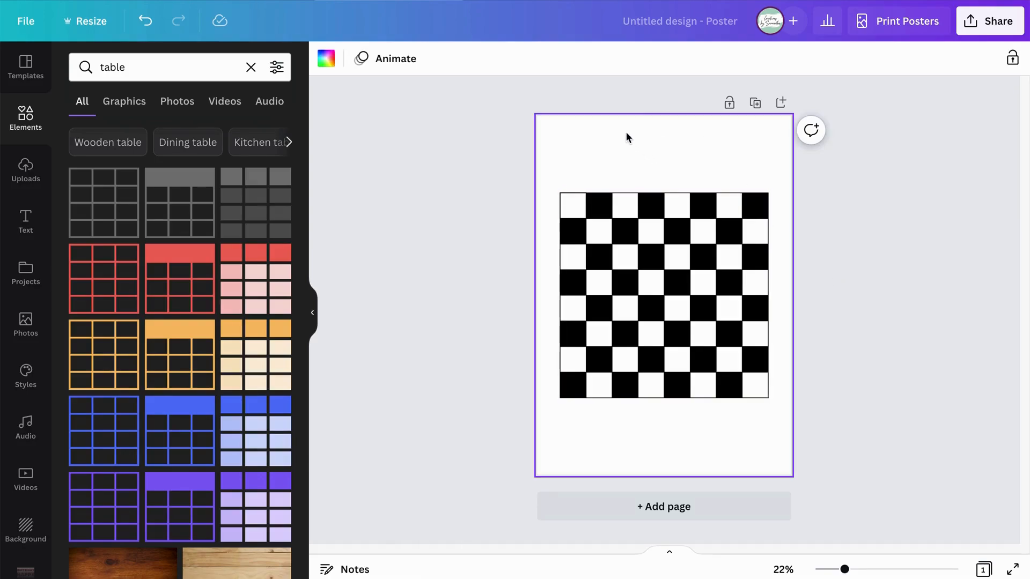
{"action": "left_click", "coordinate": [326, 58]}
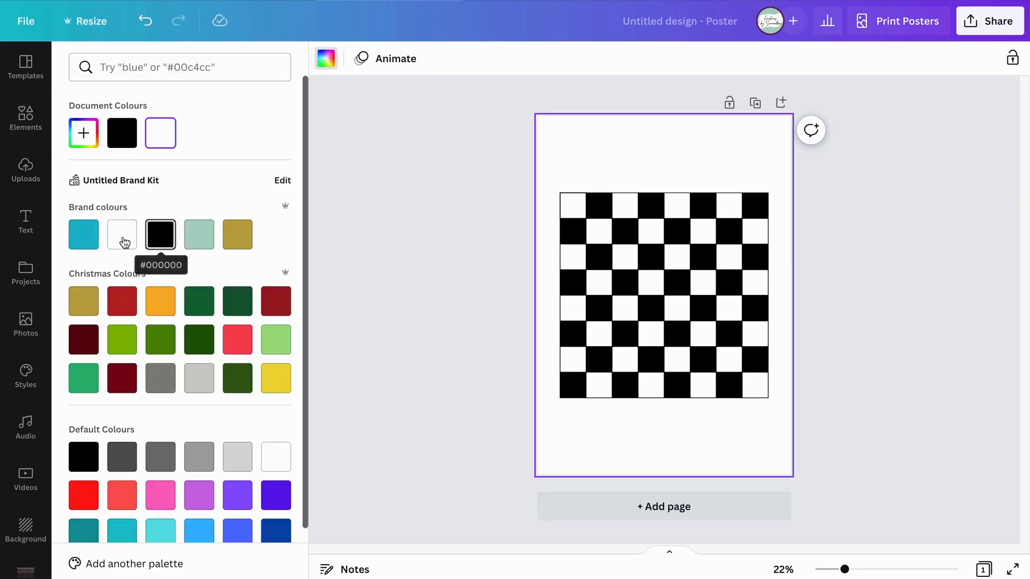
{"action": "left_click", "coordinate": [83, 236]}
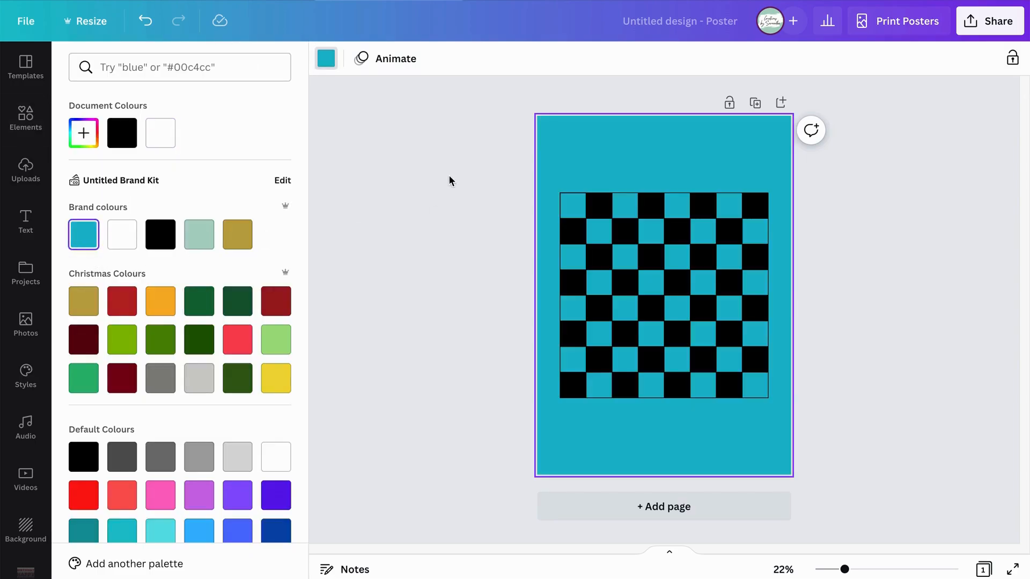
{"action": "left_click", "coordinate": [449, 177]}
{"action": "left_click", "coordinate": [917, 253]}
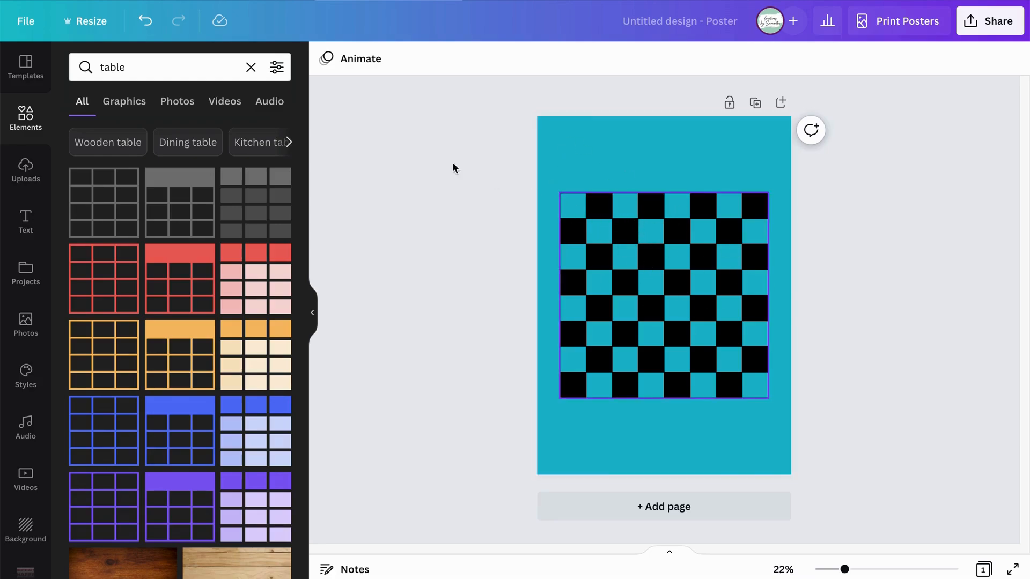
Add a square shape and enlarge it around the page centre until it extends slightly beyond the chessboard on all sides.
{"action": "left_click", "coordinate": [44, 127]}
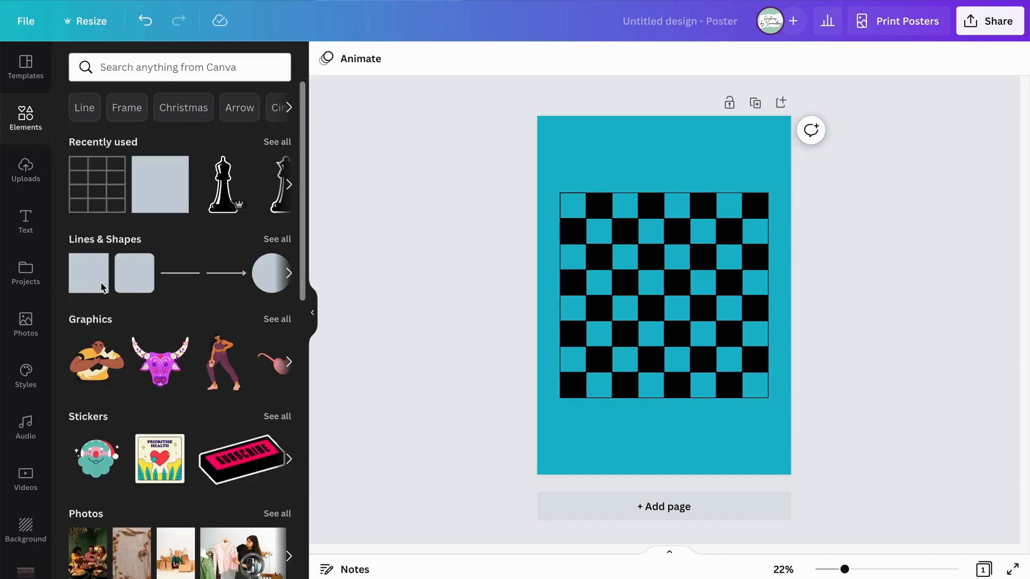
{"action": "left_click", "coordinate": [82, 278]}
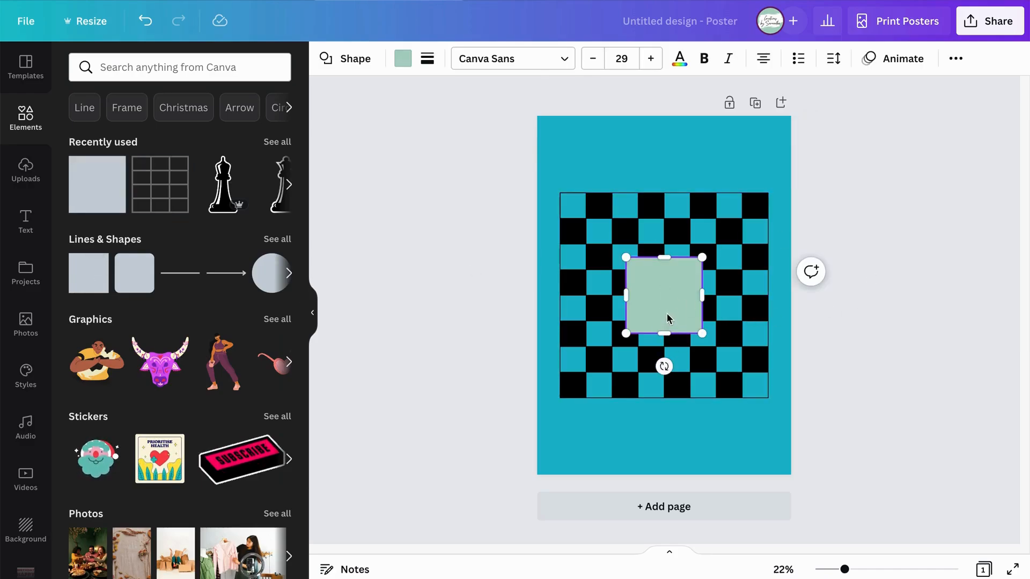
{"action": "left_click_drag", "start_coordinate": [671, 317], "coordinate": [781, 407]}
{"action": "left_click_drag", "start_coordinate": [692, 279], "coordinate": [692, 285]}
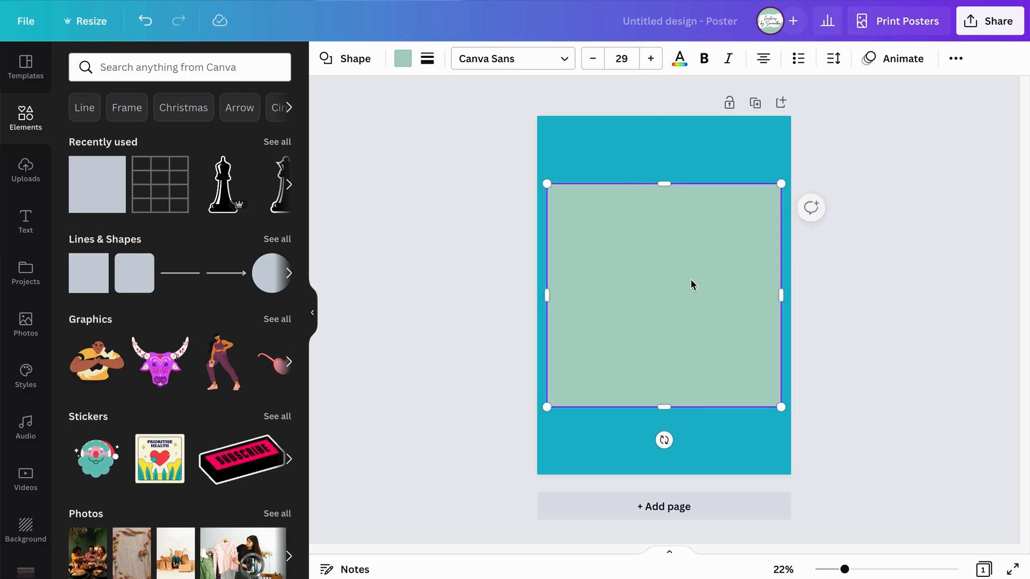
Fill the square with the white brand colour and move it backward behind the chessboard.
{"action": "left_click", "coordinate": [407, 63]}
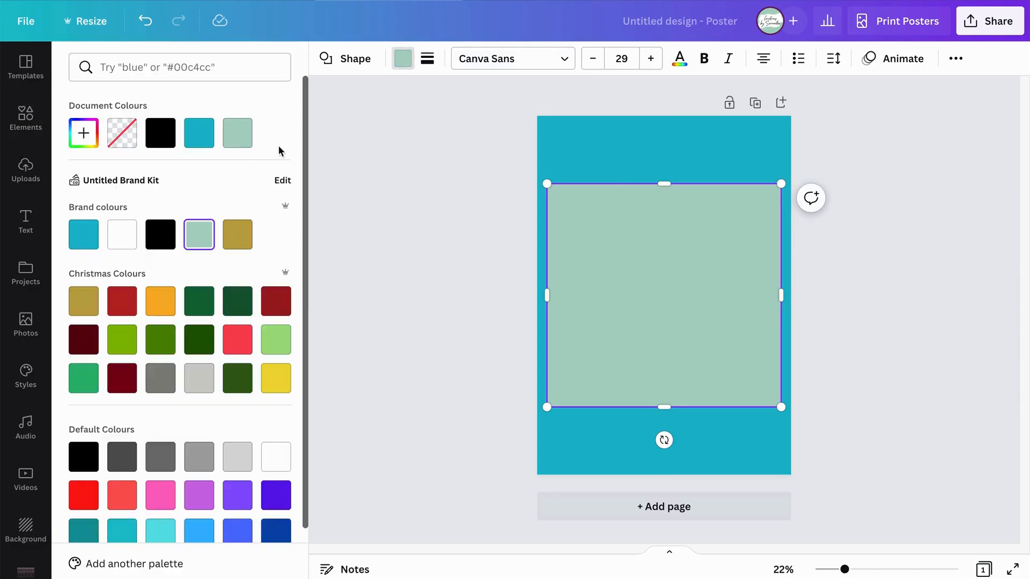
{"action": "left_click", "coordinate": [125, 236]}
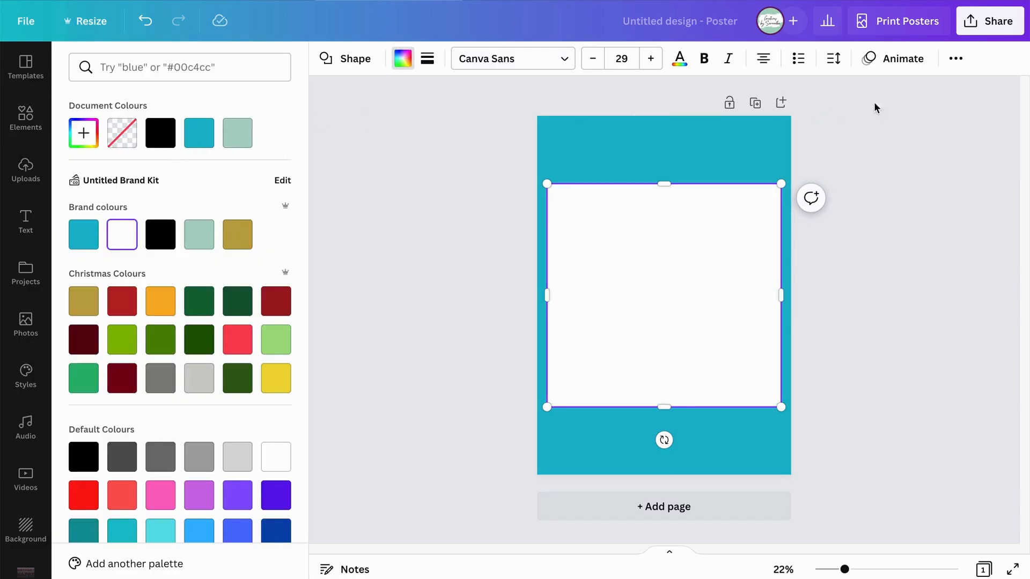
{"action": "left_click", "coordinate": [946, 56]}
{"action": "left_click", "coordinate": [821, 97]}
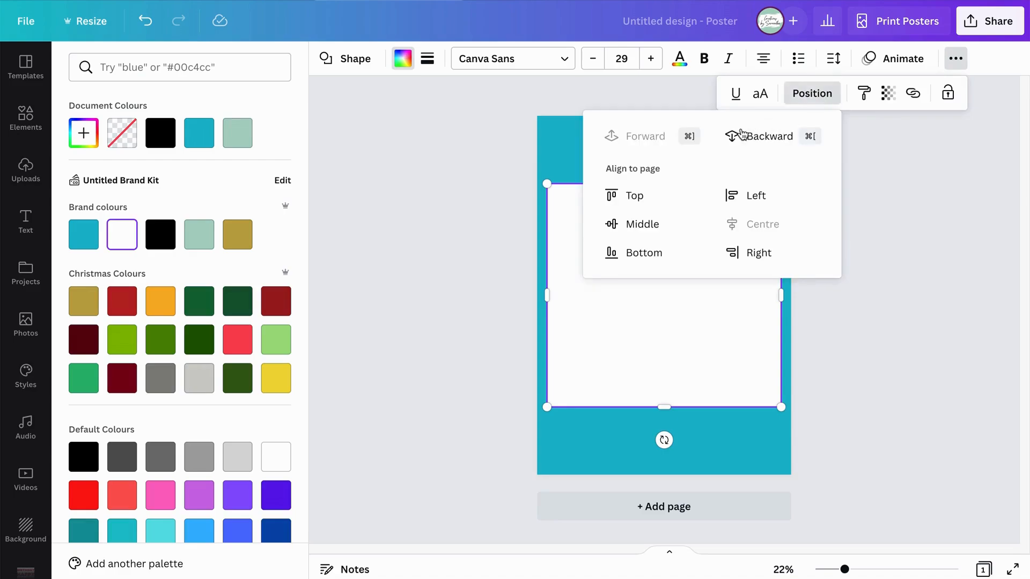
{"action": "left_click", "coordinate": [737, 138]}
{"action": "left_click", "coordinate": [1010, 272]}
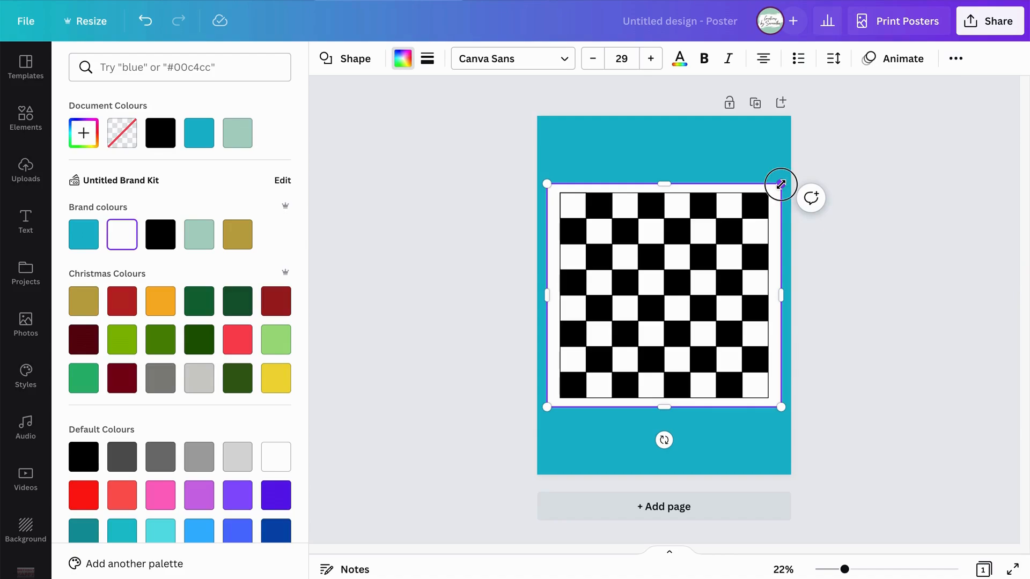
Shrink the white square to a narrow margin around the chessboard, centre it on the page and deselect it.
{"action": "left_click_drag", "start_coordinate": [778, 181], "coordinate": [774, 189]}
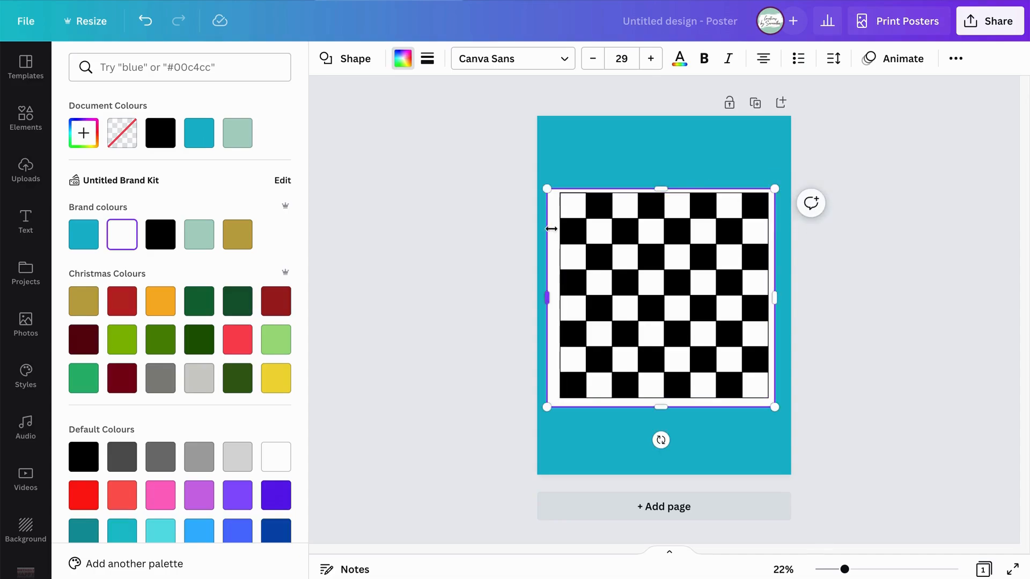
{"action": "left_click_drag", "start_coordinate": [554, 210], "coordinate": [555, 190]}
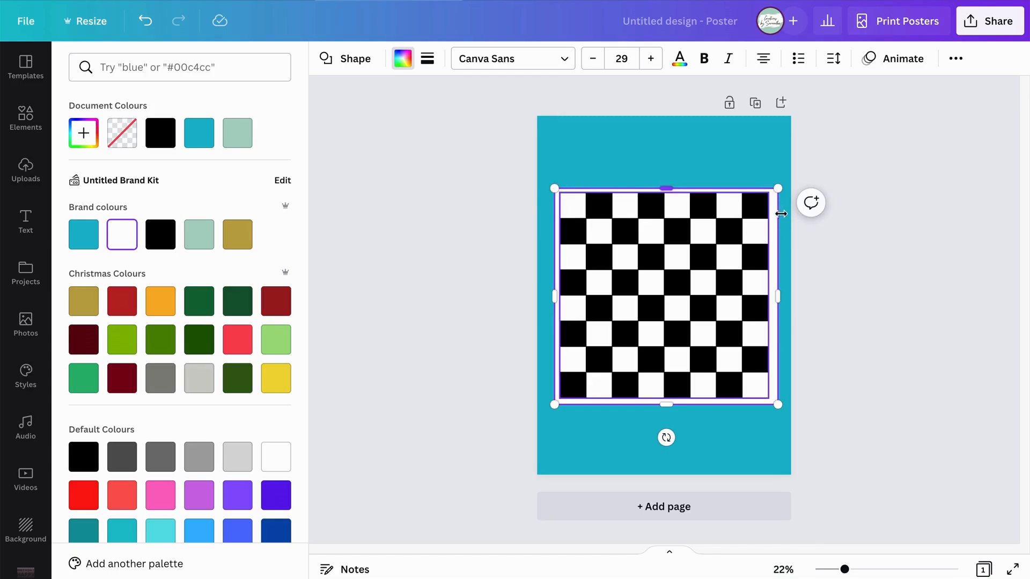
{"action": "left_click", "coordinate": [818, 248]}
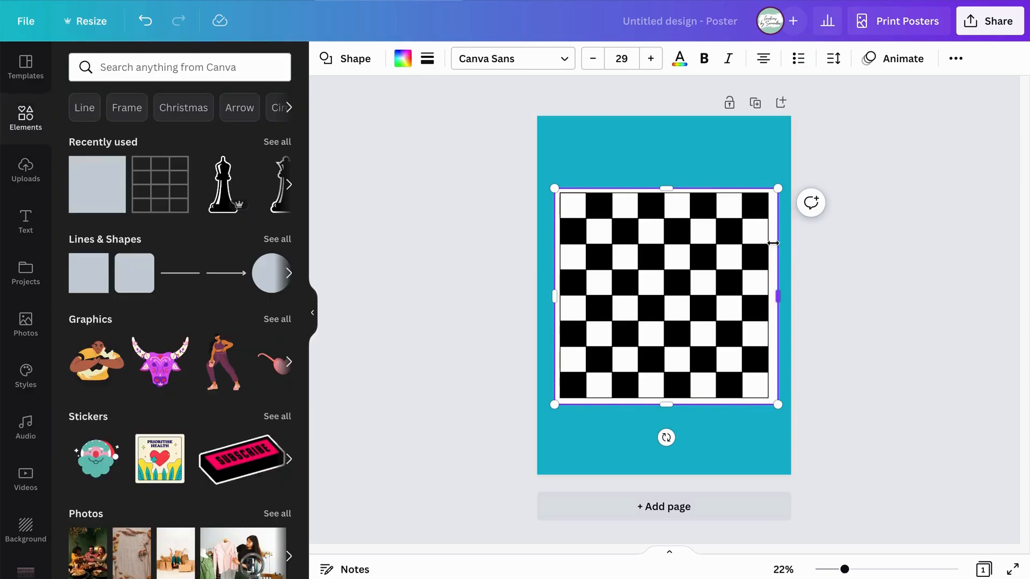
{"action": "left_click", "coordinate": [840, 245]}
{"action": "left_click", "coordinate": [774, 240]}
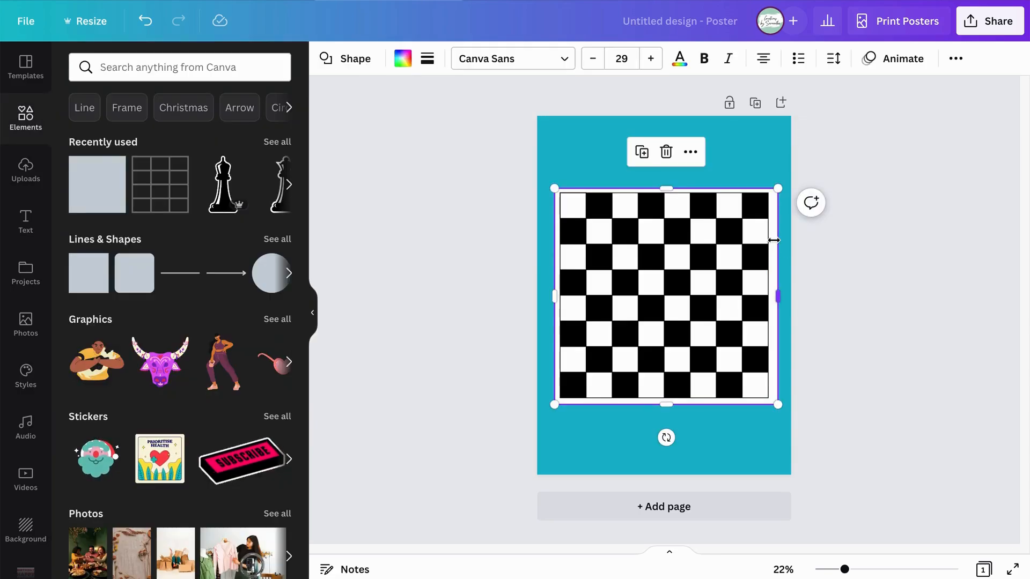
{"action": "left_click_drag", "start_coordinate": [768, 236], "coordinate": [767, 235]}
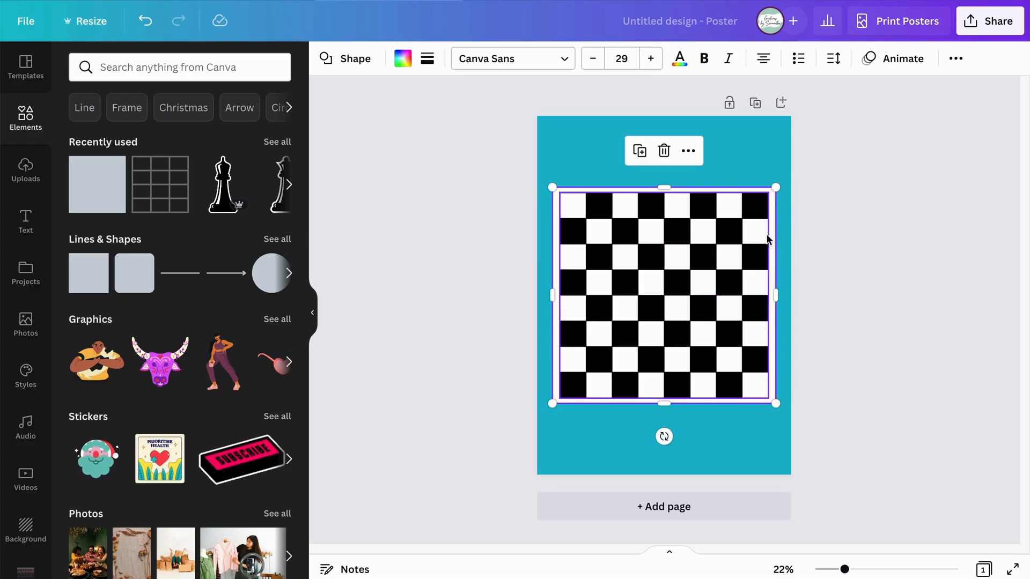
{"action": "left_click", "coordinate": [914, 266]}
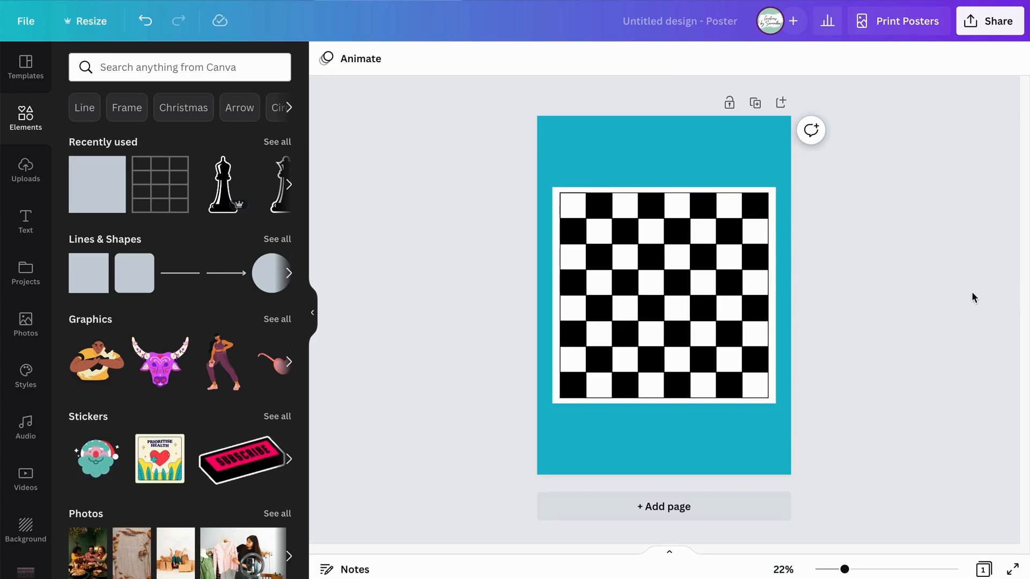
Reduce the white square slightly from its upper-right corner, recentre it behind the chessboard and deselect it.
{"action": "left_click", "coordinate": [773, 188]}
{"action": "left_click_drag", "start_coordinate": [773, 187], "coordinate": [773, 190]}
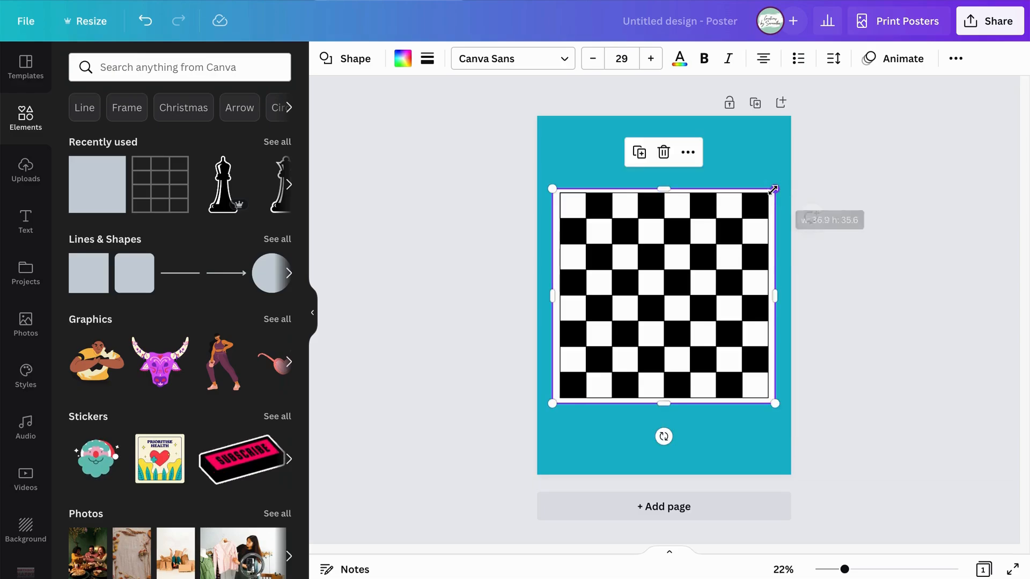
{"action": "left_click", "coordinate": [781, 230]}
{"action": "mouse_move", "coordinate": [773, 220]}
{"action": "left_mouse_down"}
{"action": "mouse_move", "coordinate": [770, 211]}
{"action": "mouse_move", "coordinate": [774, 219]}
{"action": "left_mouse_up"}
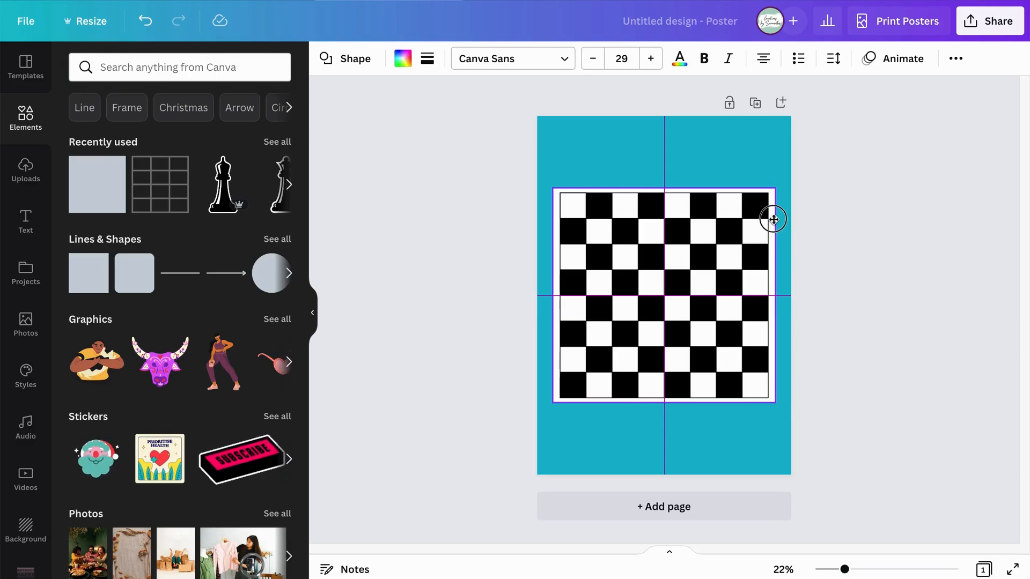
{"action": "left_click_drag", "start_coordinate": [774, 219], "coordinate": [774, 219]}
{"action": "left_click", "coordinate": [935, 257]}
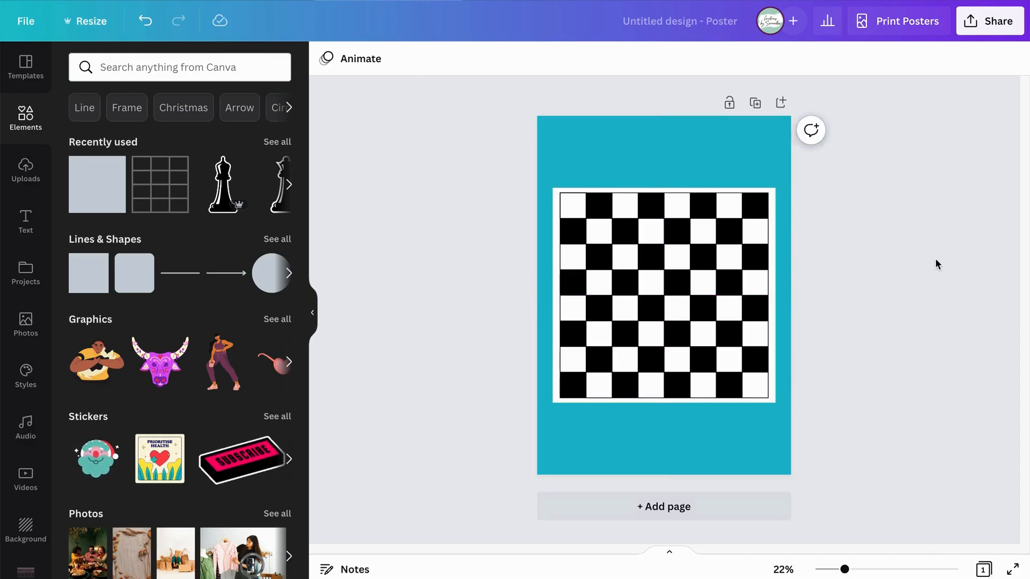
Narrow the white square slightly from its right side and realign it to the page centre, leaving even side margins.
{"action": "left_click", "coordinate": [774, 242]}
{"action": "left_click_drag", "start_coordinate": [775, 295], "coordinate": [774, 295]}
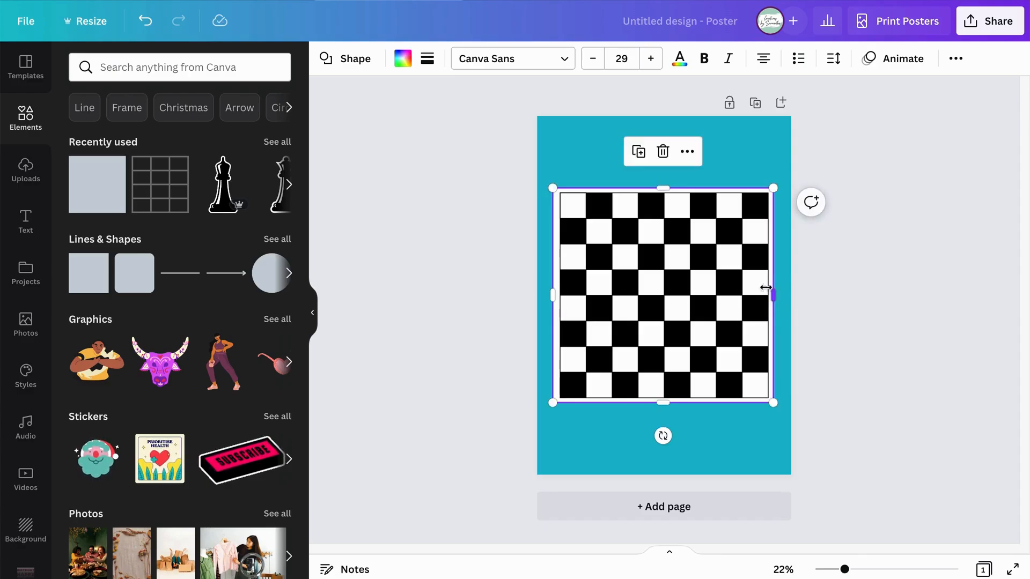
{"action": "left_click", "coordinate": [496, 248]}
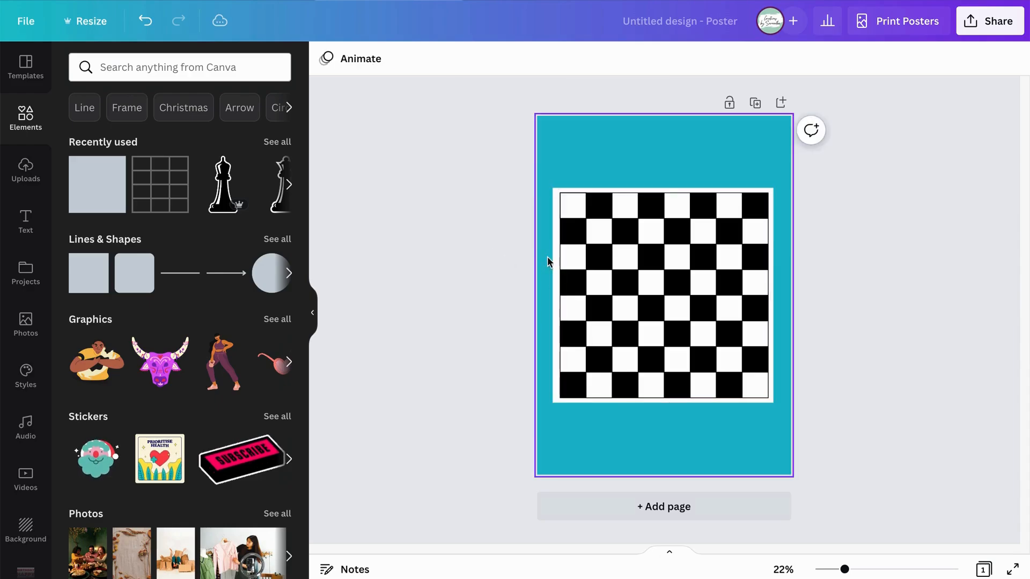
{"action": "left_click_drag", "start_coordinate": [556, 261], "coordinate": [560, 257]}
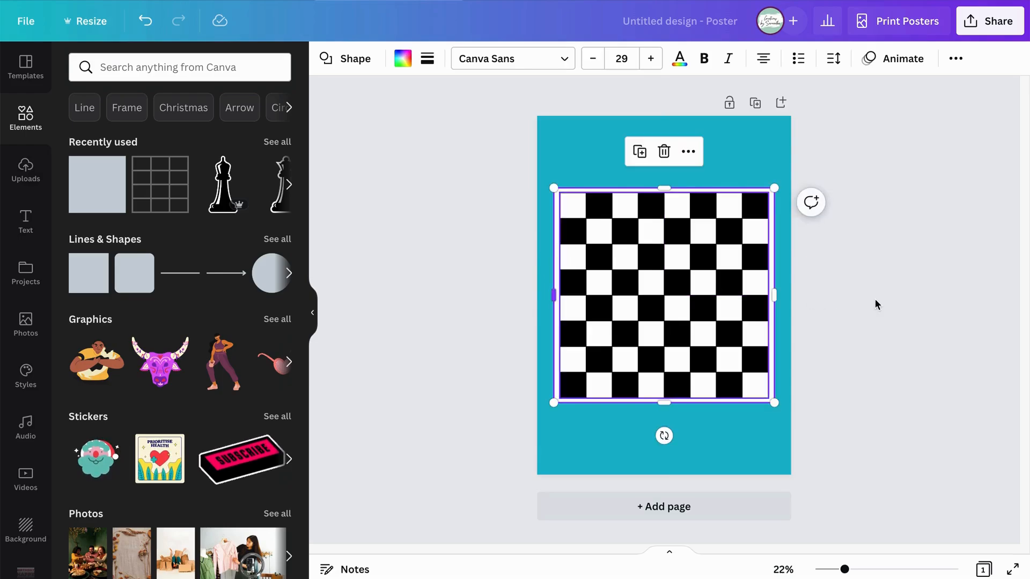
{"action": "left_click", "coordinate": [876, 299]}
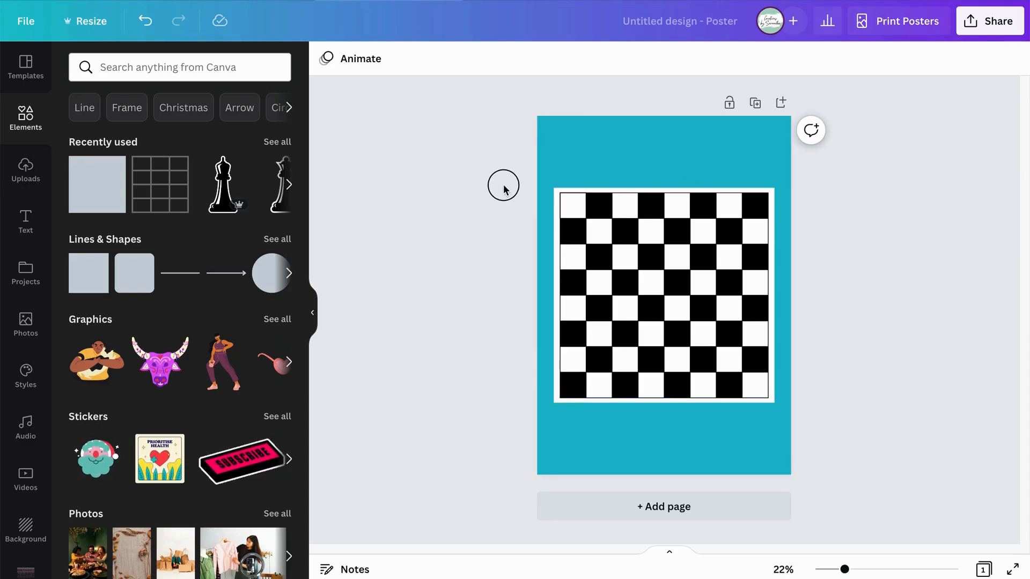
{"action": "left_click_drag", "start_coordinate": [503, 187], "coordinate": [846, 425]}
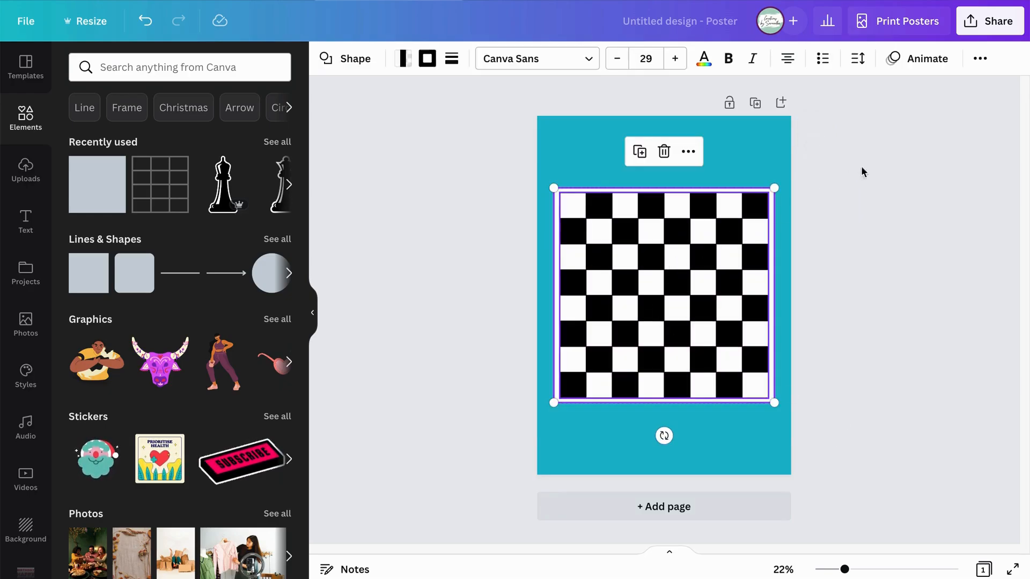
{"action": "left_click", "coordinate": [980, 59]}
{"action": "left_click", "coordinate": [813, 214]}
{"action": "left_click", "coordinate": [803, 235]}
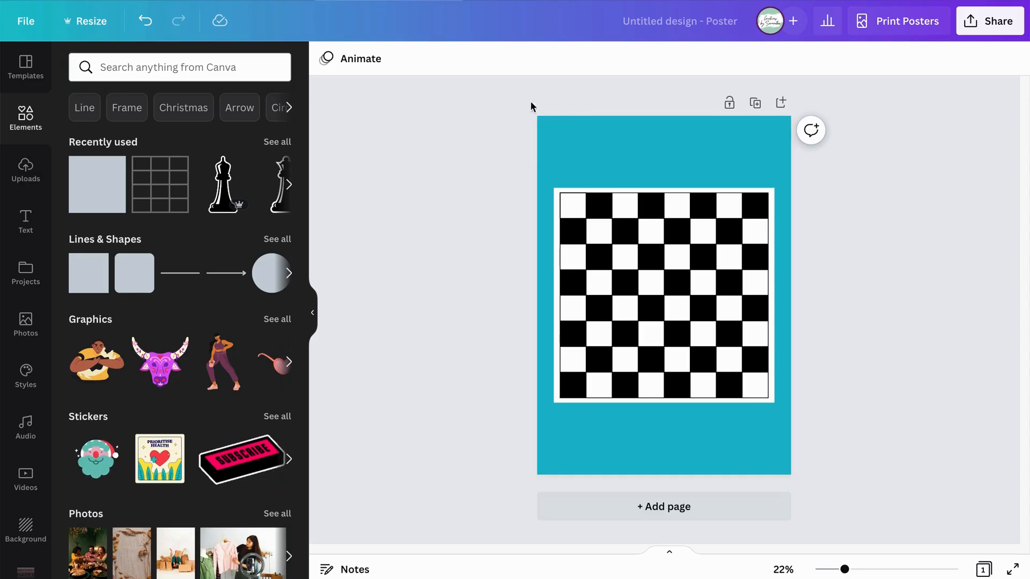
Select the chessboard table together with its white backing square and copy both.
{"action": "left_click_drag", "start_coordinate": [479, 169], "coordinate": [909, 453]}
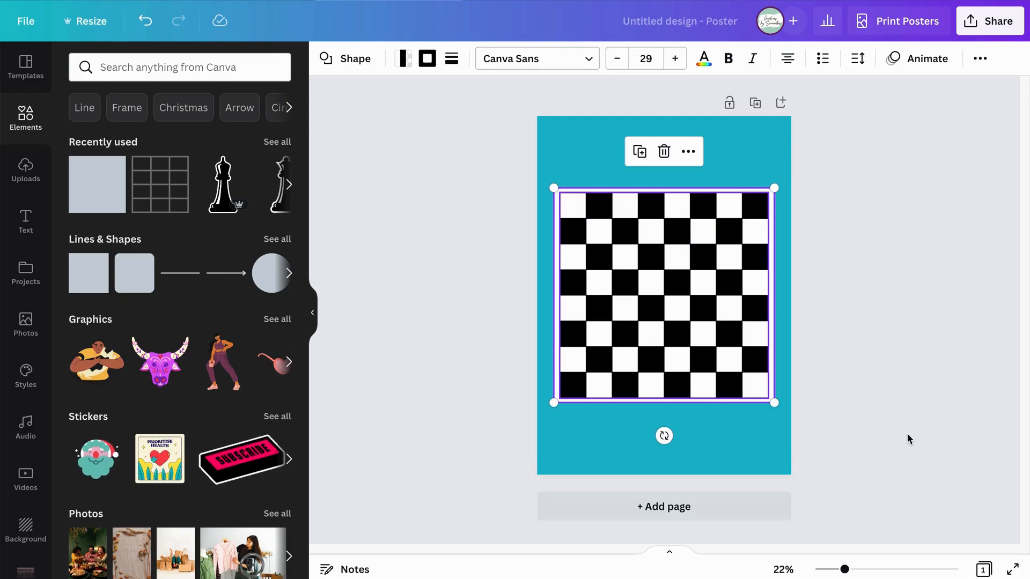
{"action": "right_click", "coordinate": [690, 273]}
{"action": "left_click", "coordinate": [718, 292]}
{"action": "left_click", "coordinate": [933, 267]}
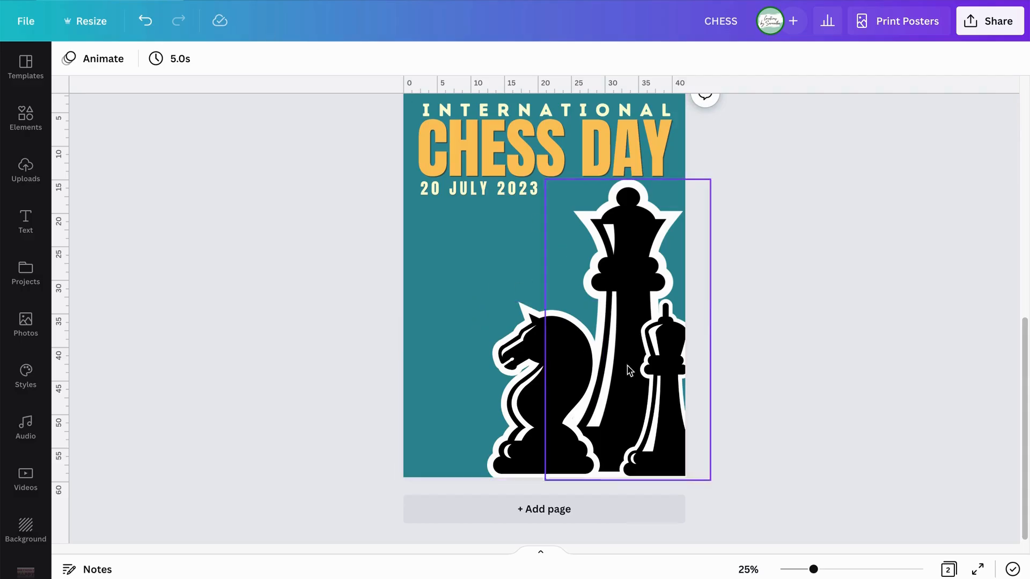
Paste the copied chessboard and backing square onto page 2 of the CHESS design, the International Chess Day poster.
{"action": "scroll", "coordinate": [740, 397], "scroll_direction": "up", "scroll_amount": 1}
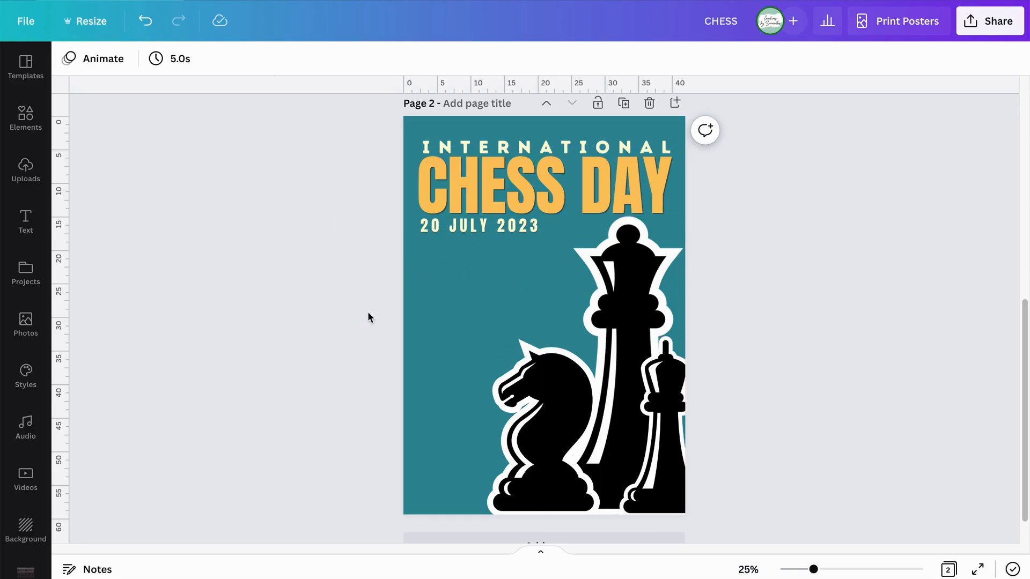
{"action": "right_click", "coordinate": [417, 289]}
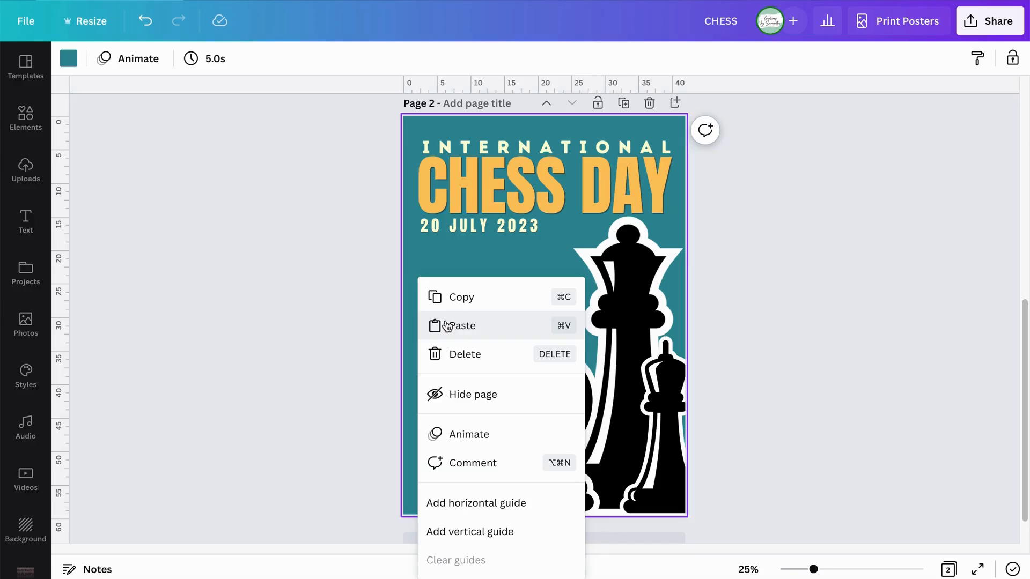
{"action": "left_click", "coordinate": [446, 325]}
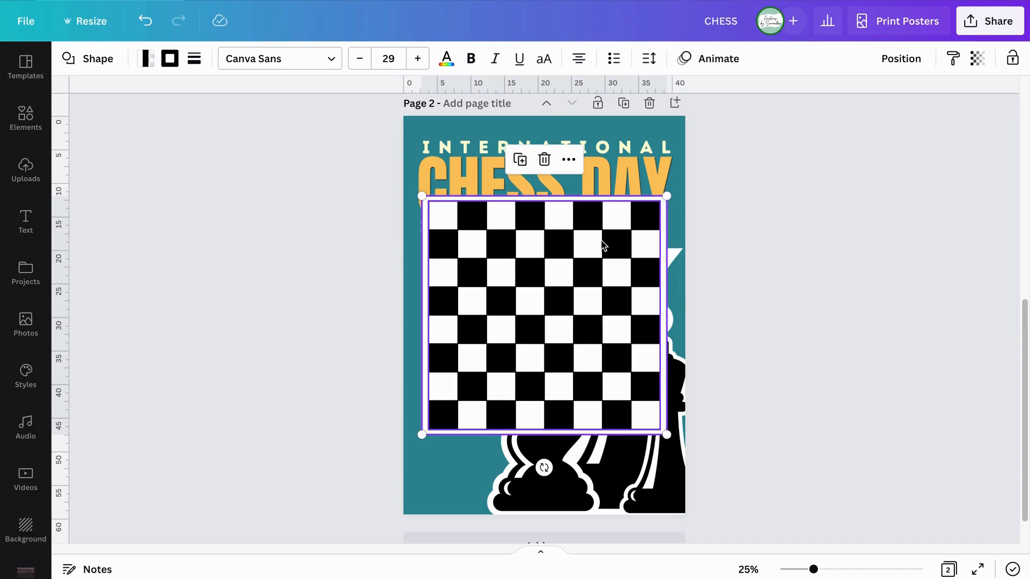
Move the pasted chessboard down and partly past the poster's left edge, and enlarge it slightly.
{"action": "left_click_drag", "start_coordinate": [595, 239], "coordinate": [554, 242]}
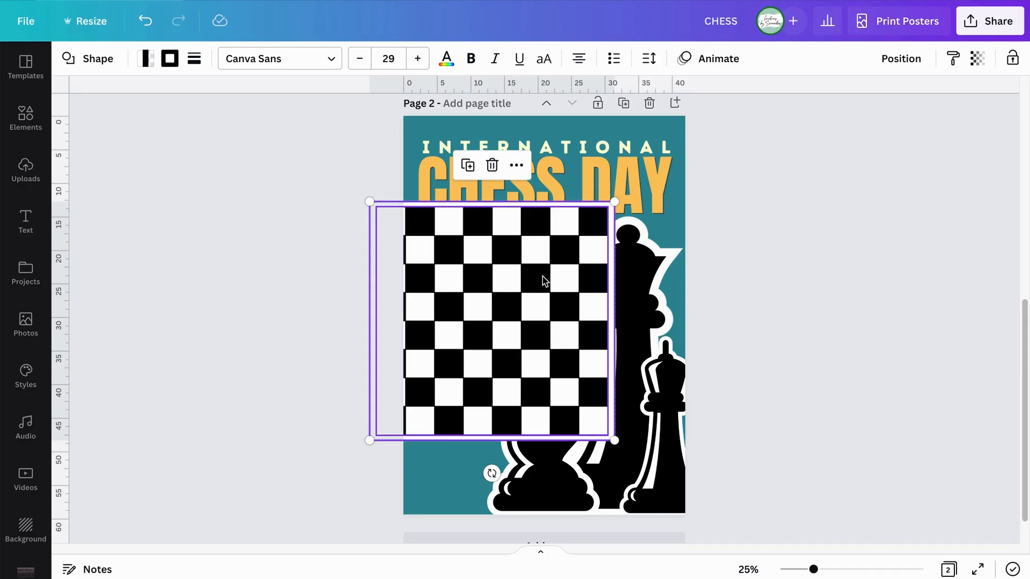
{"action": "left_click_drag", "start_coordinate": [538, 276], "coordinate": [533, 317]}
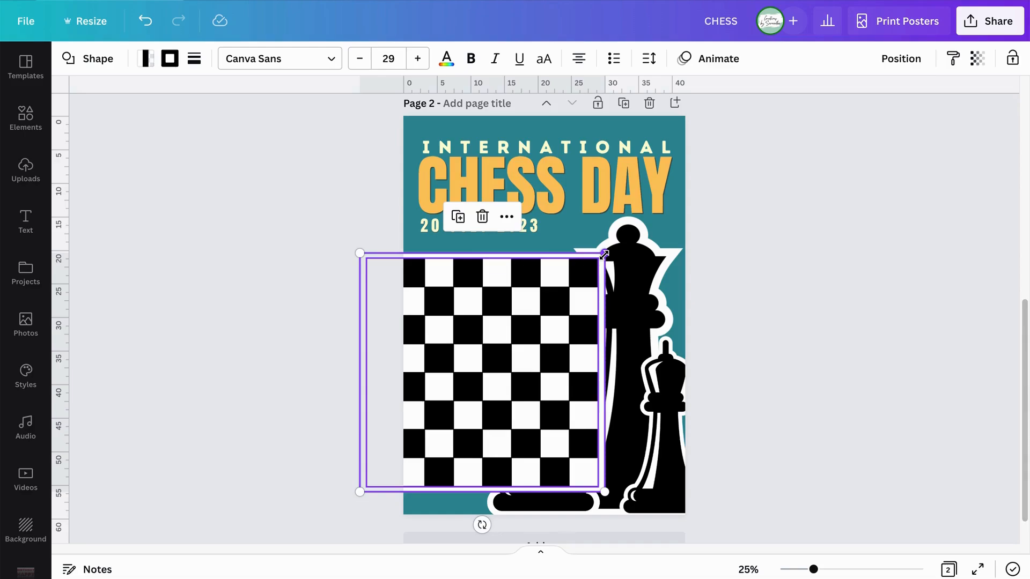
{"action": "left_click_drag", "start_coordinate": [604, 254], "coordinate": [633, 245]}
Rotate the chessboard steeply anticlockwise and place it in the poster's lower-left area, overhanging the left and bottom edges.
{"action": "left_click_drag", "start_coordinate": [492, 524], "coordinate": [546, 513]}
{"action": "mouse_move", "coordinate": [520, 276]}
{"action": "left_mouse_down"}
{"action": "mouse_move", "coordinate": [509, 305]}
{"action": "mouse_move", "coordinate": [387, 308]}
{"action": "mouse_move", "coordinate": [547, 329]}
{"action": "mouse_move", "coordinate": [559, 248]}
{"action": "mouse_move", "coordinate": [545, 273]}
{"action": "mouse_move", "coordinate": [497, 301]}
{"action": "mouse_move", "coordinate": [510, 317]}
{"action": "mouse_move", "coordinate": [509, 293]}
{"action": "left_mouse_up"}
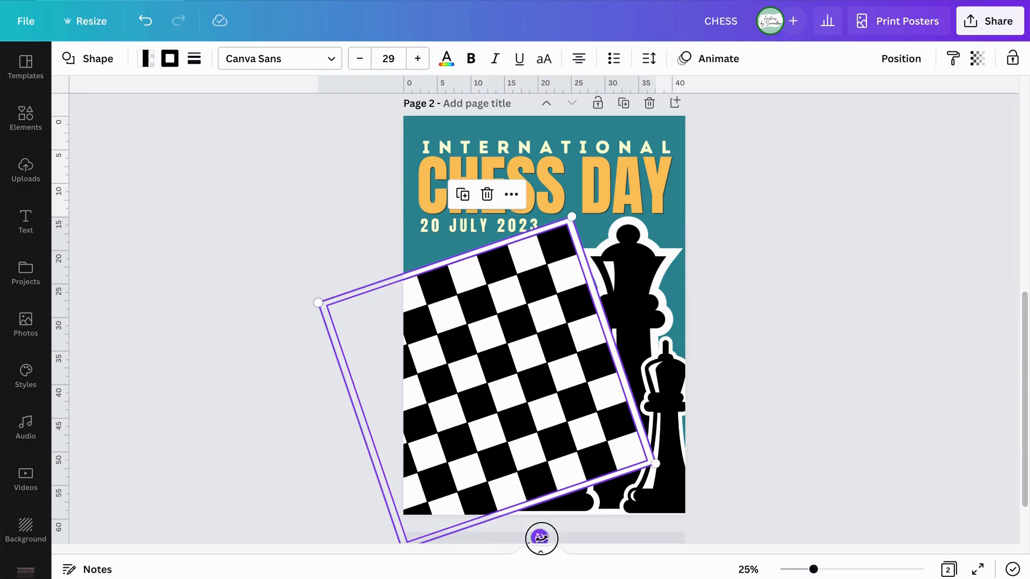
{"action": "left_click_drag", "start_coordinate": [539, 537], "coordinate": [558, 493]}
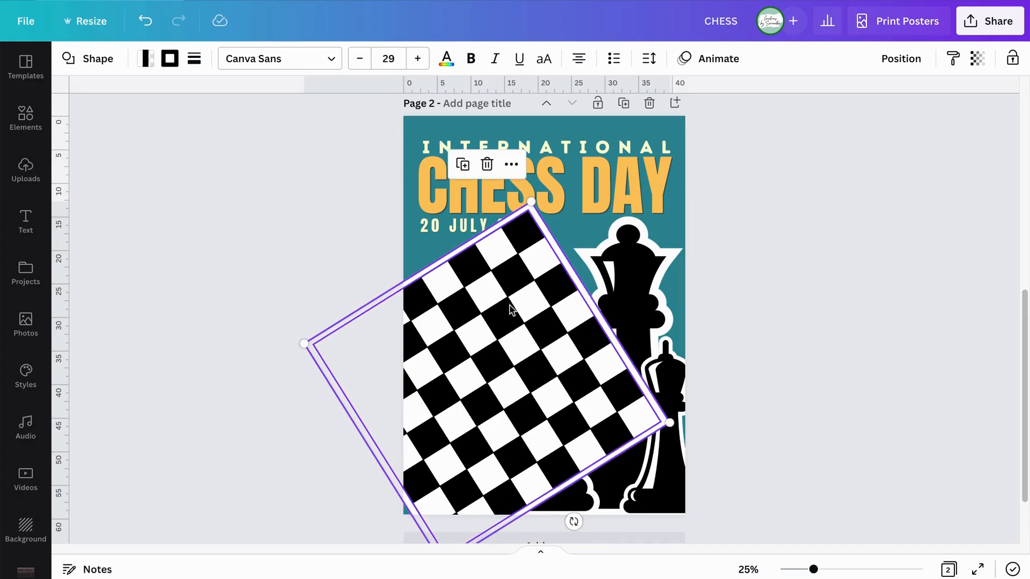
{"action": "left_click_drag", "start_coordinate": [510, 306], "coordinate": [544, 318]}
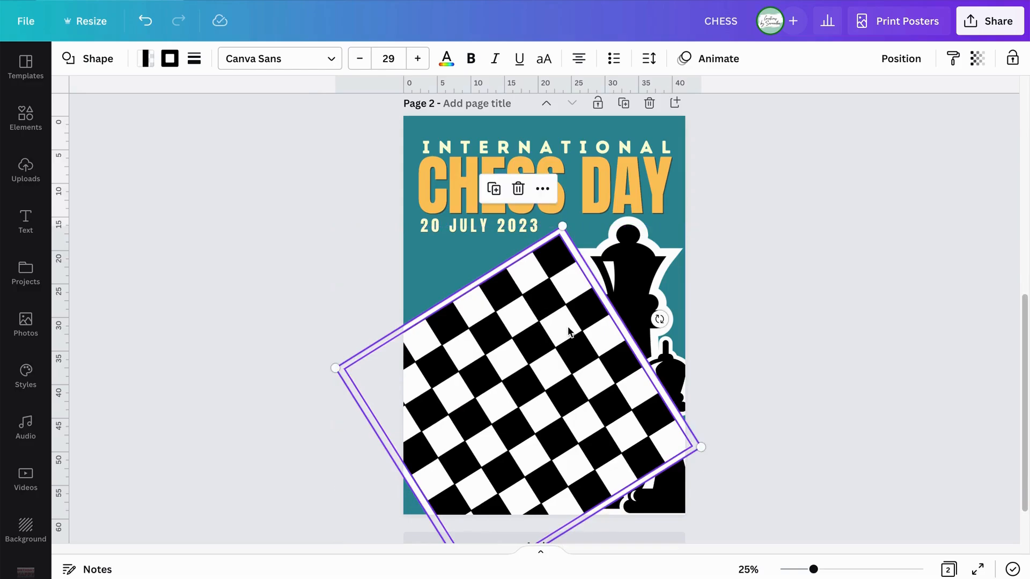
{"action": "scroll", "coordinate": [616, 461], "scroll_direction": "down", "scroll_amount": 1}
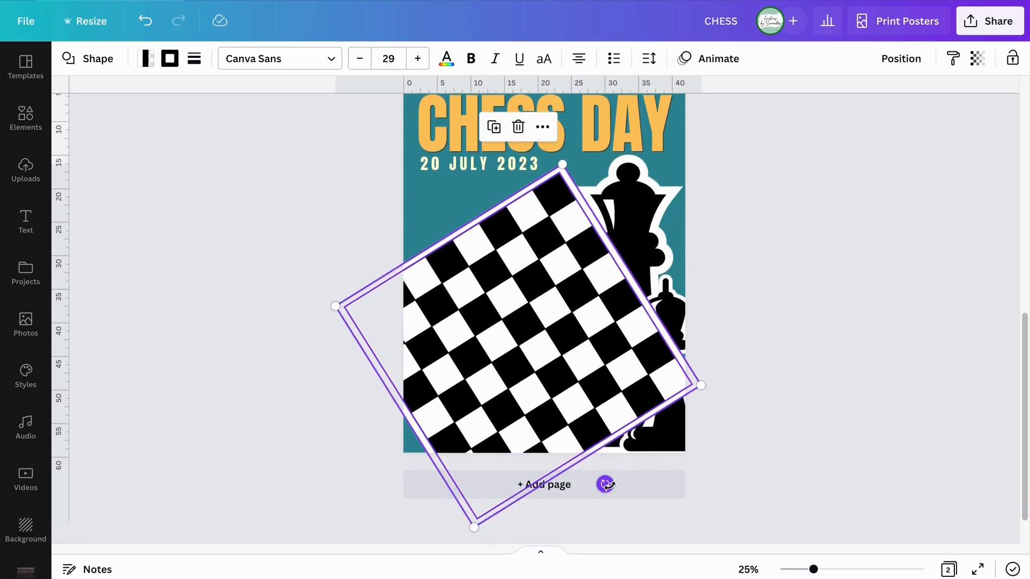
{"action": "left_click_drag", "start_coordinate": [607, 487], "coordinate": [646, 383]}
{"action": "left_click_drag", "start_coordinate": [552, 340], "coordinate": [491, 333]}
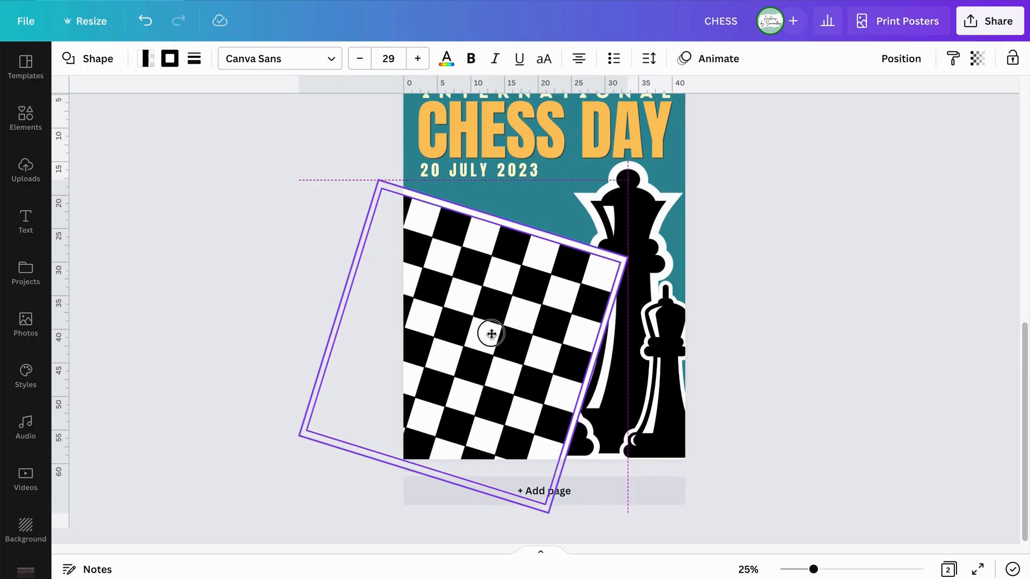
{"action": "left_click_drag", "start_coordinate": [491, 334], "coordinate": [491, 334]}
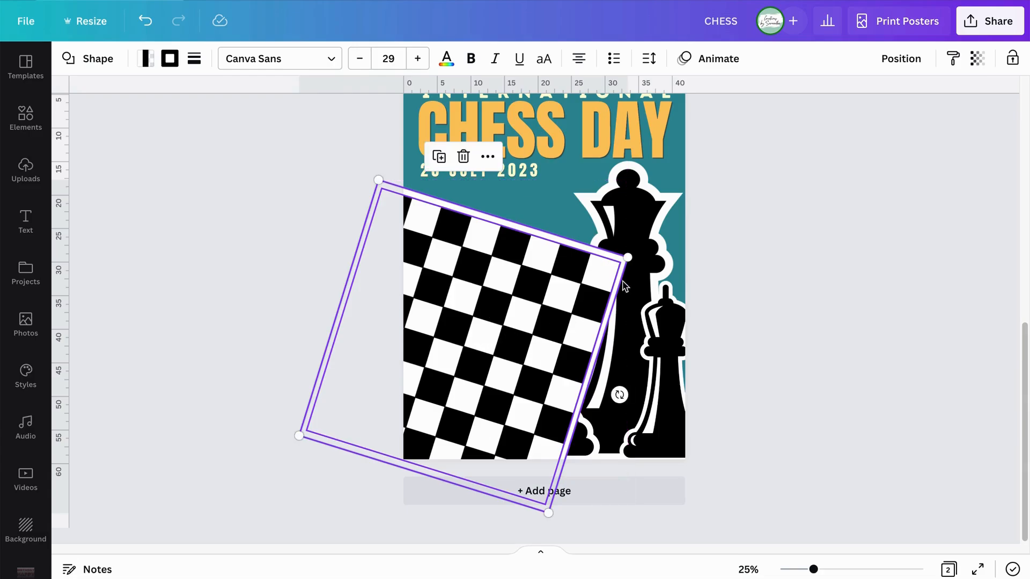
Send the rotated chessboard and its backing square to the back, behind the chess pieces.
{"action": "left_click", "coordinate": [901, 59]}
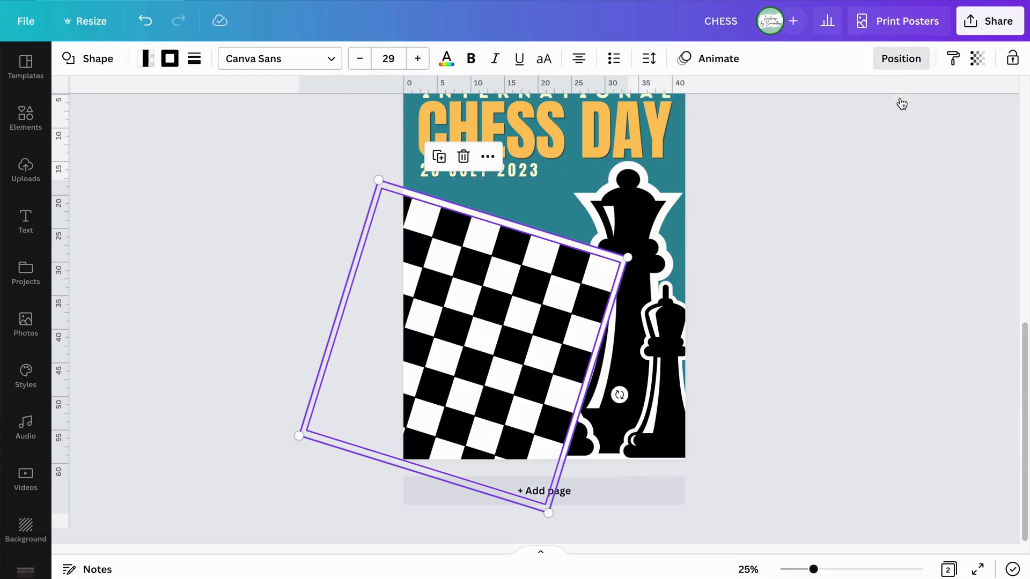
{"action": "left_click", "coordinate": [855, 127]}
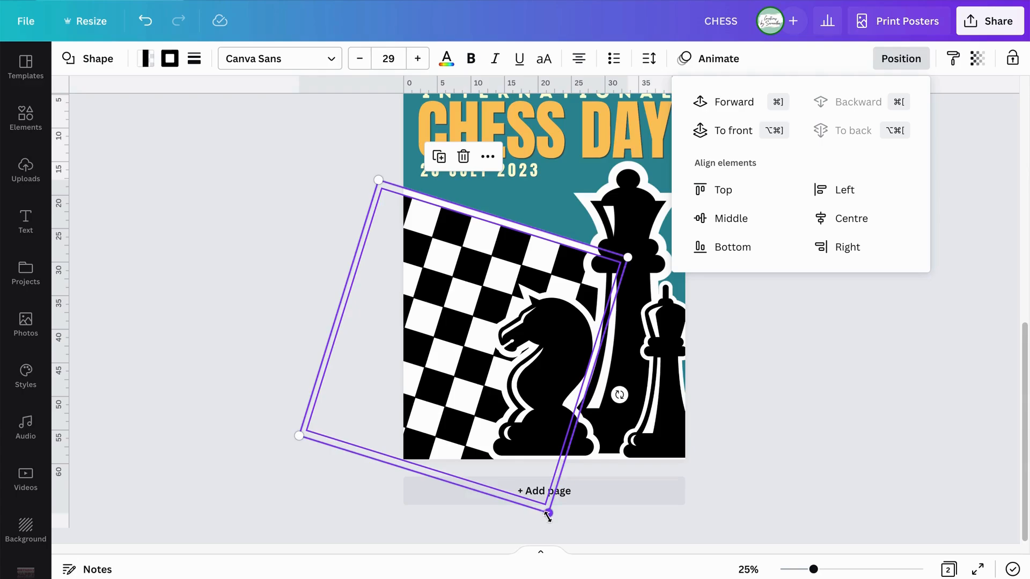
Tilt the chessboard and its backing square further clockwise and shift them slightly down and right at the poster's left edge.
{"action": "left_click_drag", "start_coordinate": [620, 395], "coordinate": [620, 416]}
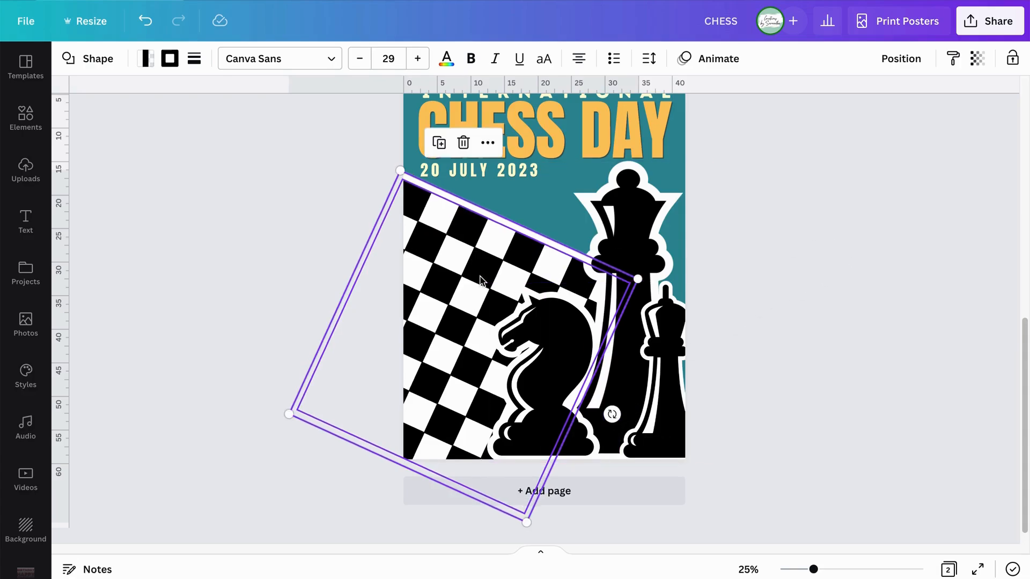
{"action": "left_click_drag", "start_coordinate": [464, 246], "coordinate": [468, 249]}
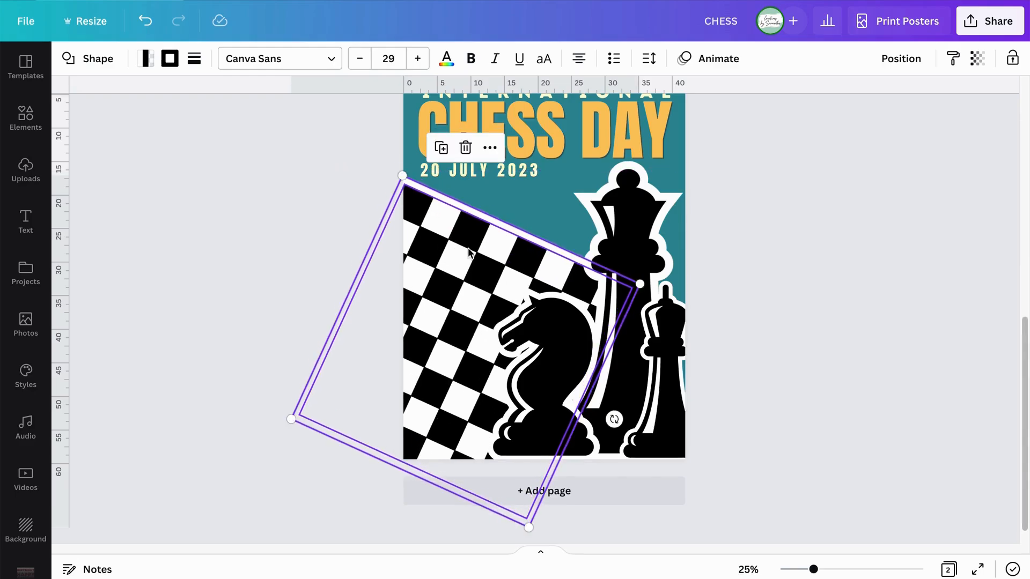
{"action": "left_click", "coordinate": [883, 300]}
{"action": "scroll", "coordinate": [932, 450], "scroll_direction": "up", "scroll_amount": 1}
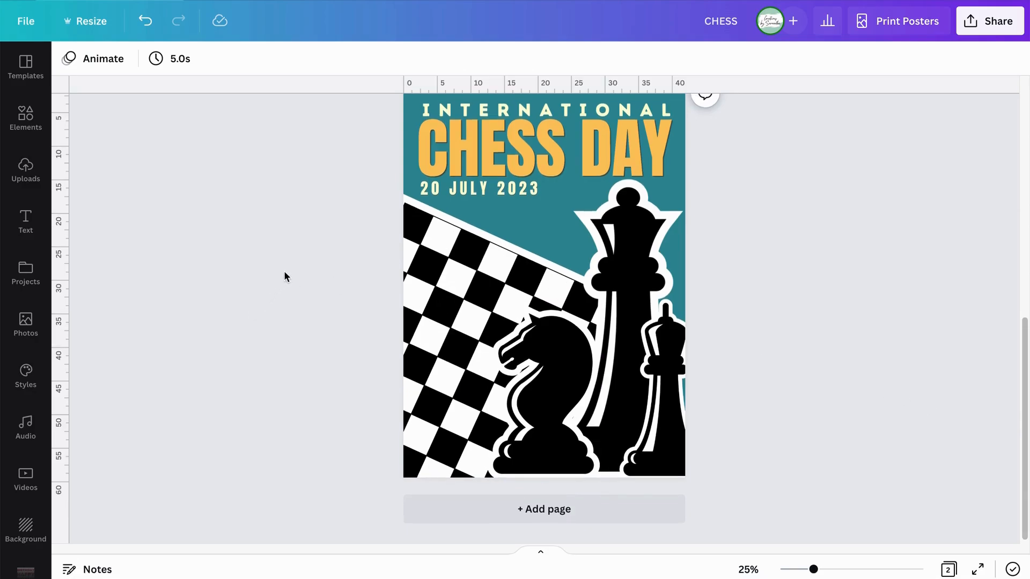
Select the chessboard together with its backing square and fine-tune their vertical position with small nudges down and up.
{"action": "scroll", "coordinate": [285, 271], "scroll_direction": "up", "scroll_amount": 1}
{"action": "left_click_drag", "start_coordinate": [304, 252], "coordinate": [449, 317]}
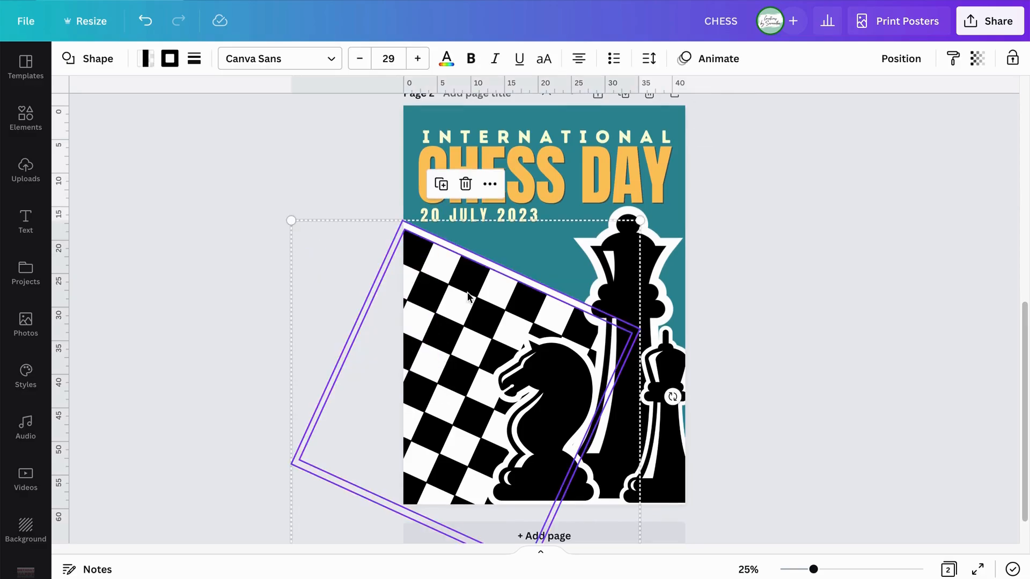
{"action": "key", "text": "Down"}
{"action": "key", "text": "Down"}
{"action": "key", "text": "Down"}
{"action": "key", "text": "Down"}
{"action": "key", "text": "Down"}
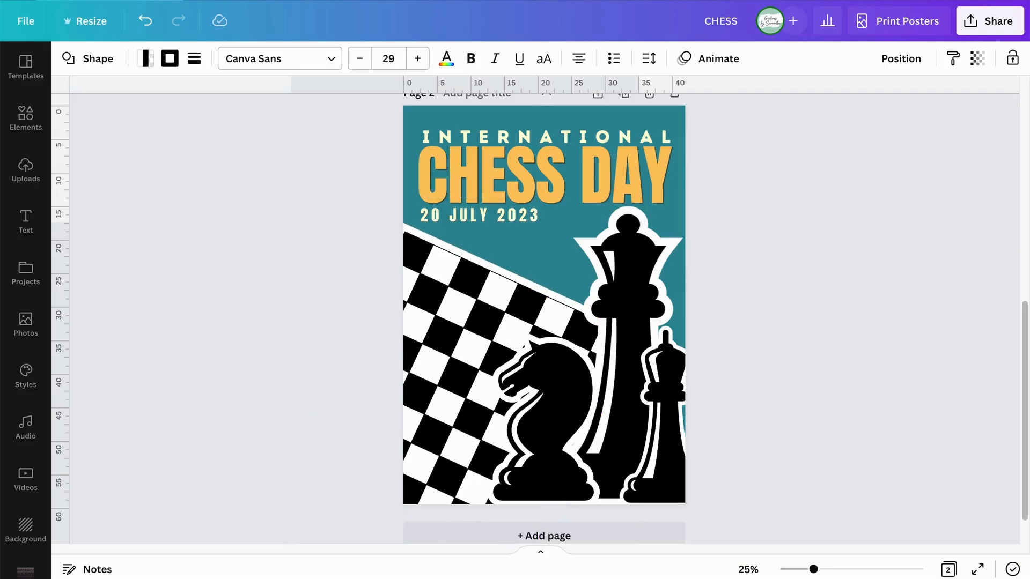
{"action": "key", "text": "Up"}
{"action": "key", "text": "Up"}
{"action": "key", "text": "Up"}
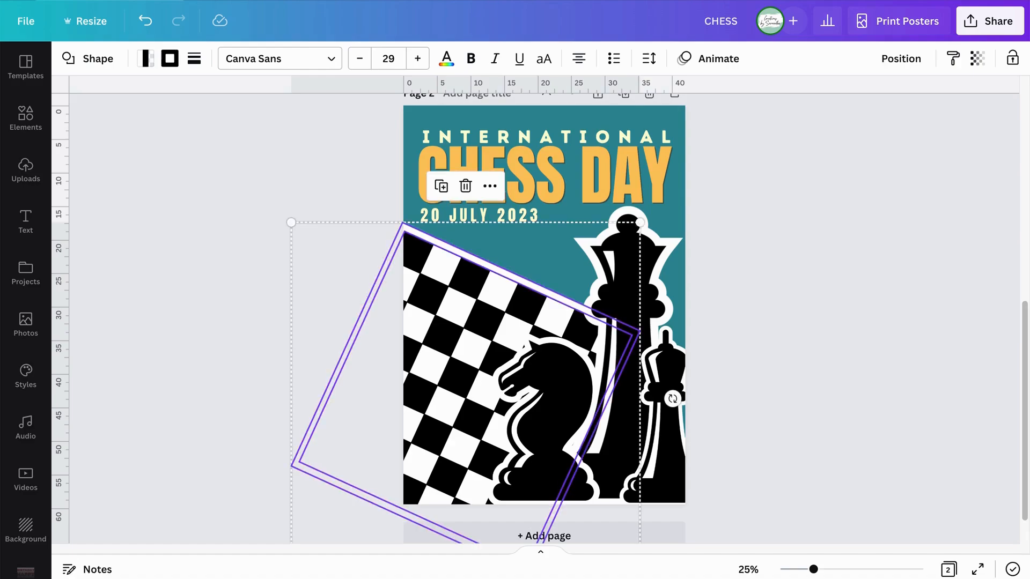
{"action": "left_click", "coordinate": [898, 387]}
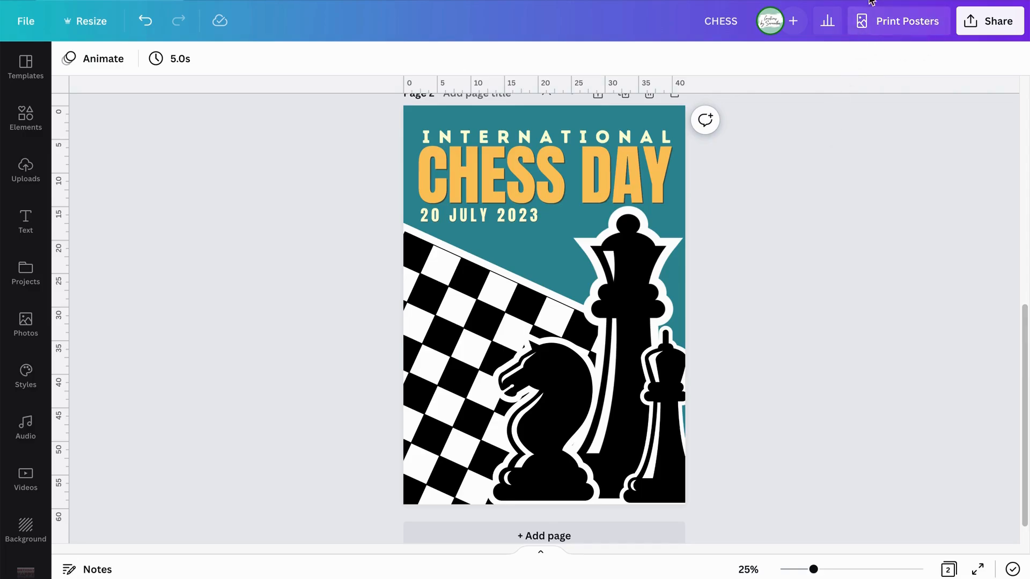
Set up a poster print order for page 2 of the design in size A1.
{"action": "left_click", "coordinate": [894, 28]}
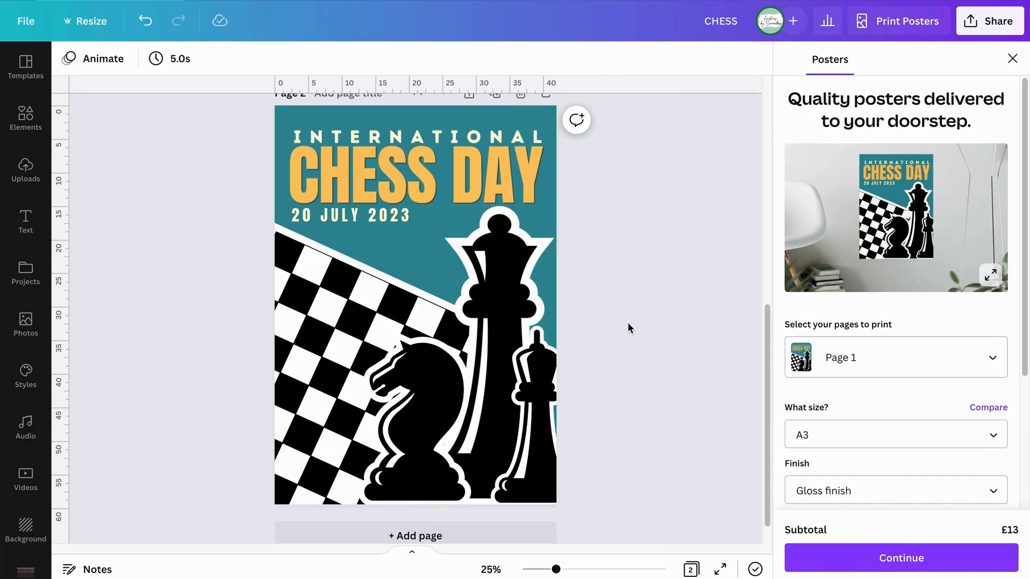
{"action": "left_click", "coordinate": [845, 367]}
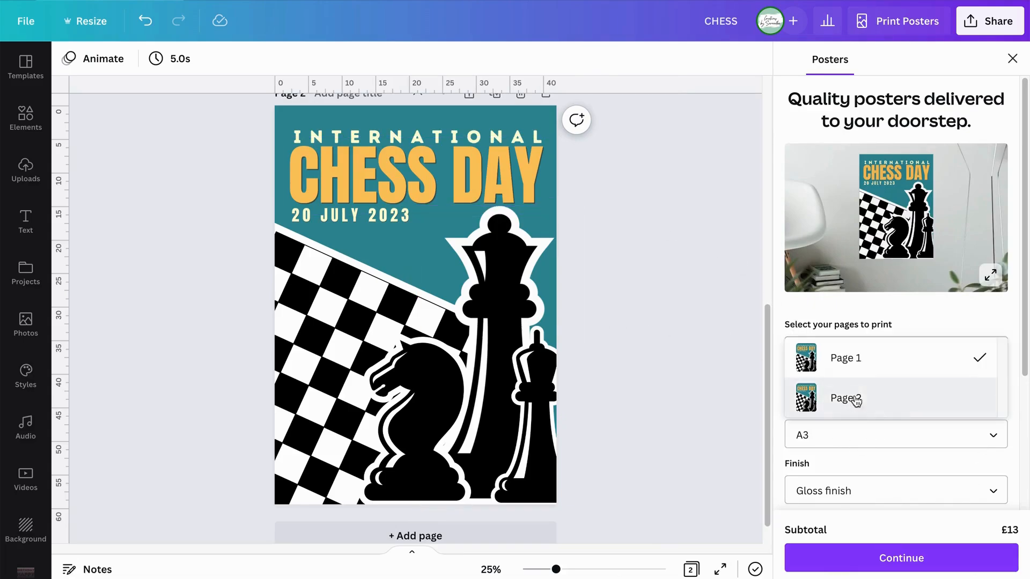
{"action": "left_click", "coordinate": [792, 382]}
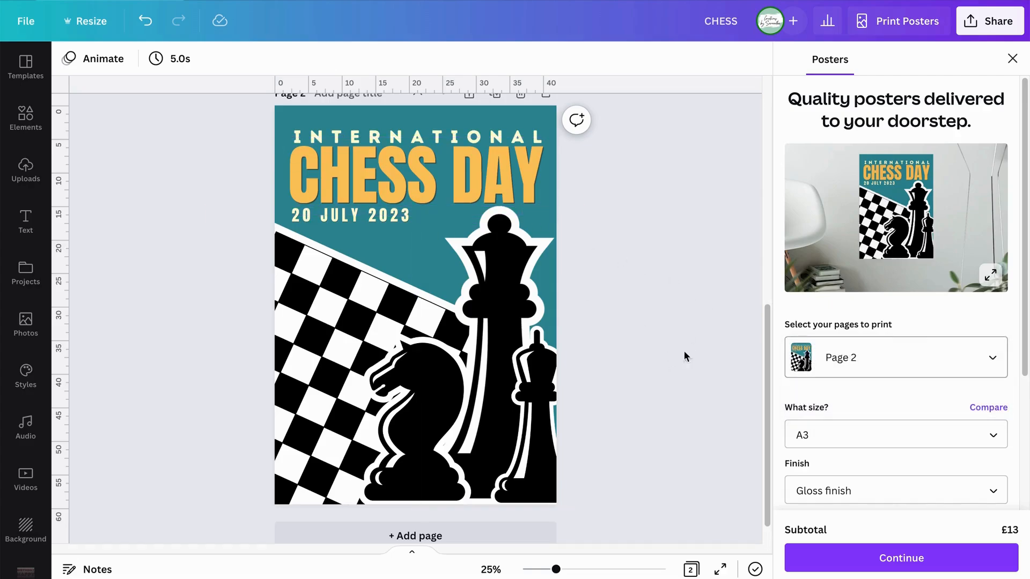
{"action": "scroll", "coordinate": [846, 404], "scroll_direction": "down", "scroll_amount": 1}
{"action": "left_click", "coordinate": [851, 403]}
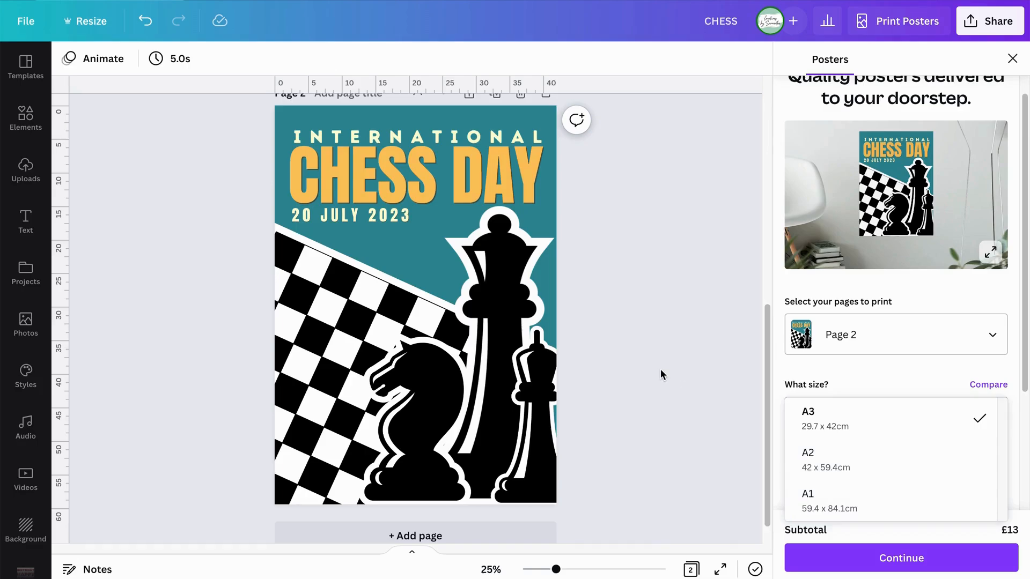
{"action": "left_click", "coordinate": [826, 499]}
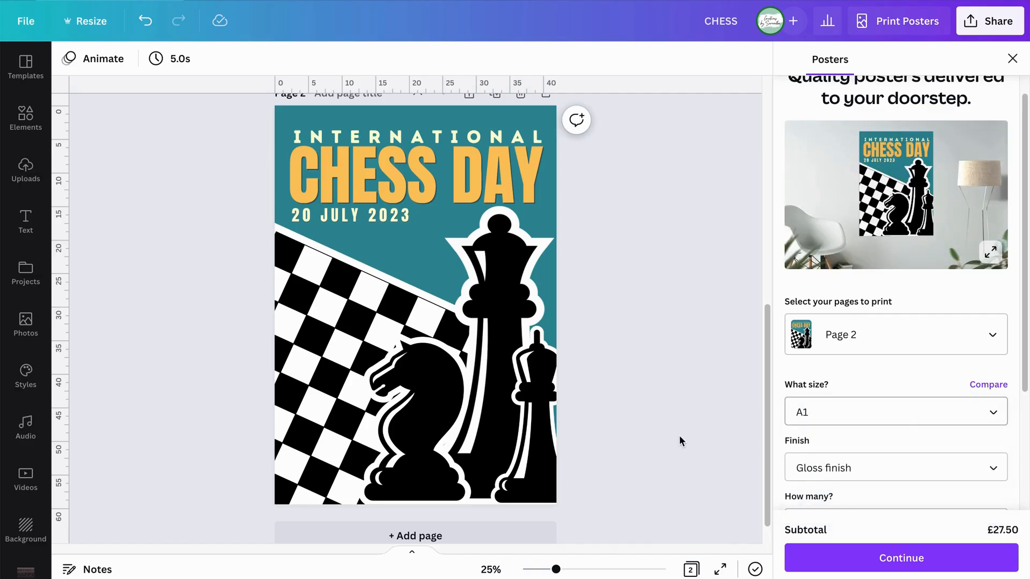
Review the finish options for the poster print and keep the Gloss finish.
{"action": "scroll", "coordinate": [837, 472], "scroll_direction": "down", "scroll_amount": 3}
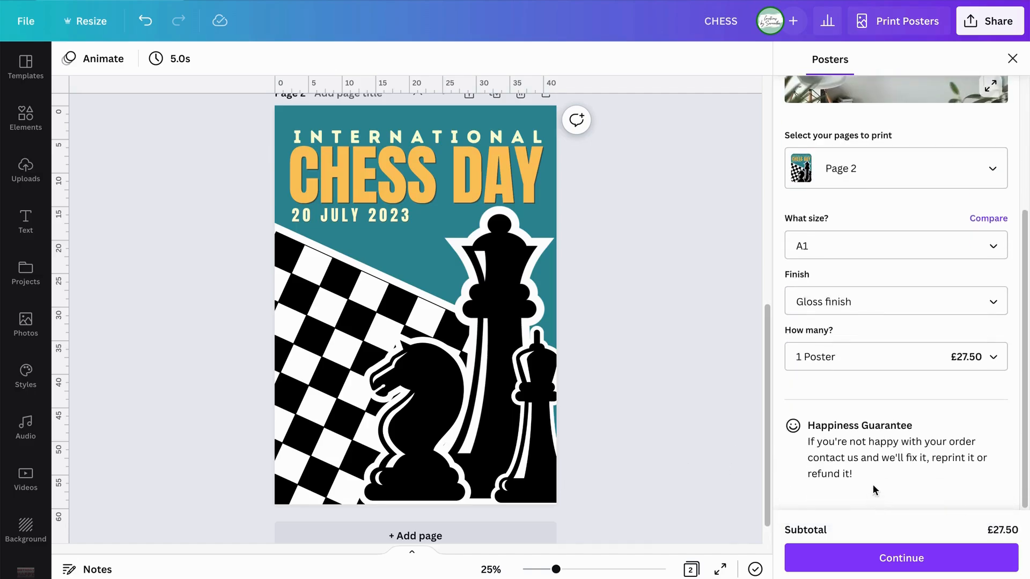
{"action": "left_click", "coordinate": [826, 300]}
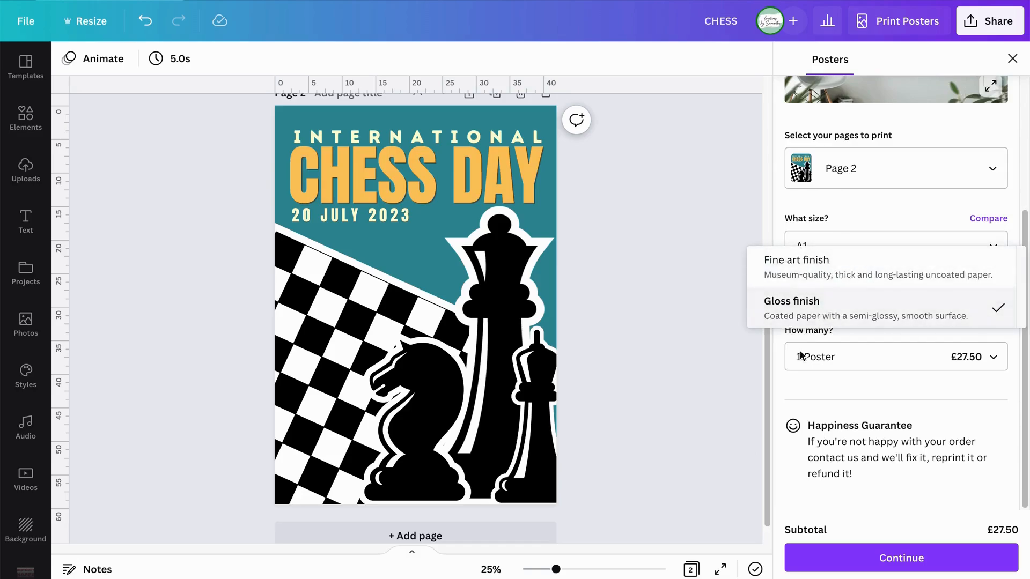
{"action": "left_click", "coordinate": [783, 395]}
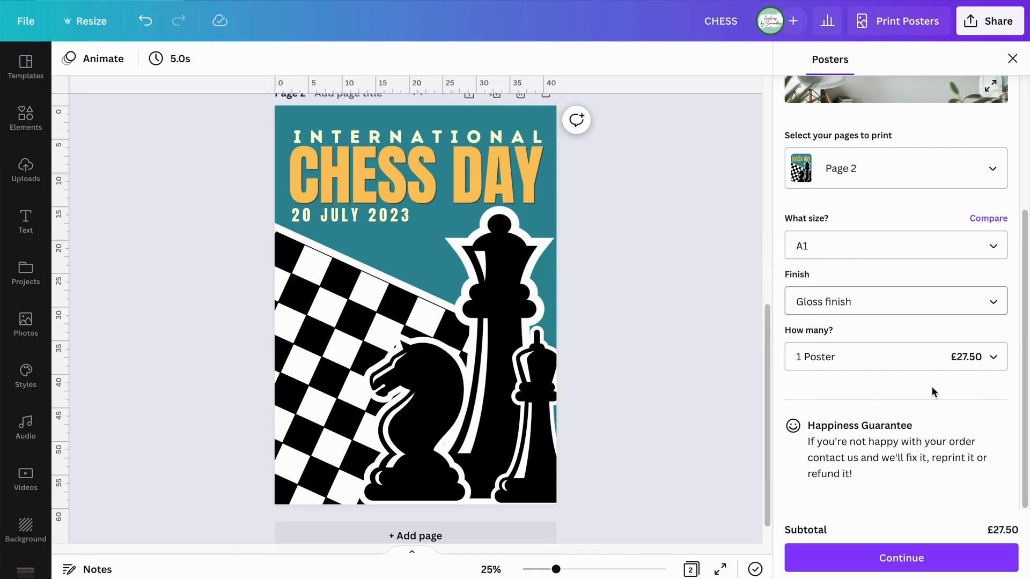
Continue to the print preparation checks, download the PDF proof of the poster, and return to the design.
{"action": "left_click", "coordinate": [856, 558]}
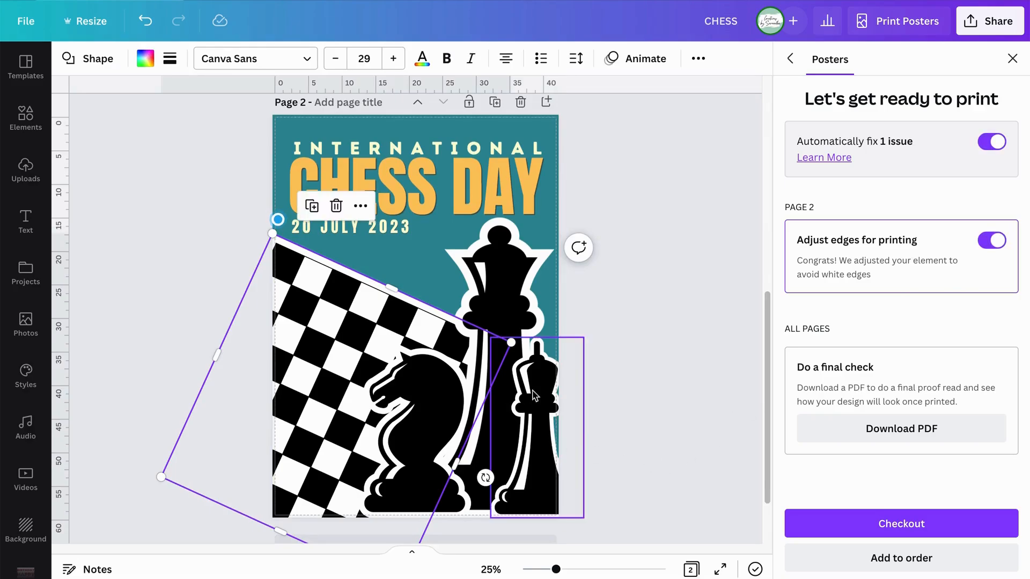
{"action": "left_click", "coordinate": [633, 369]}
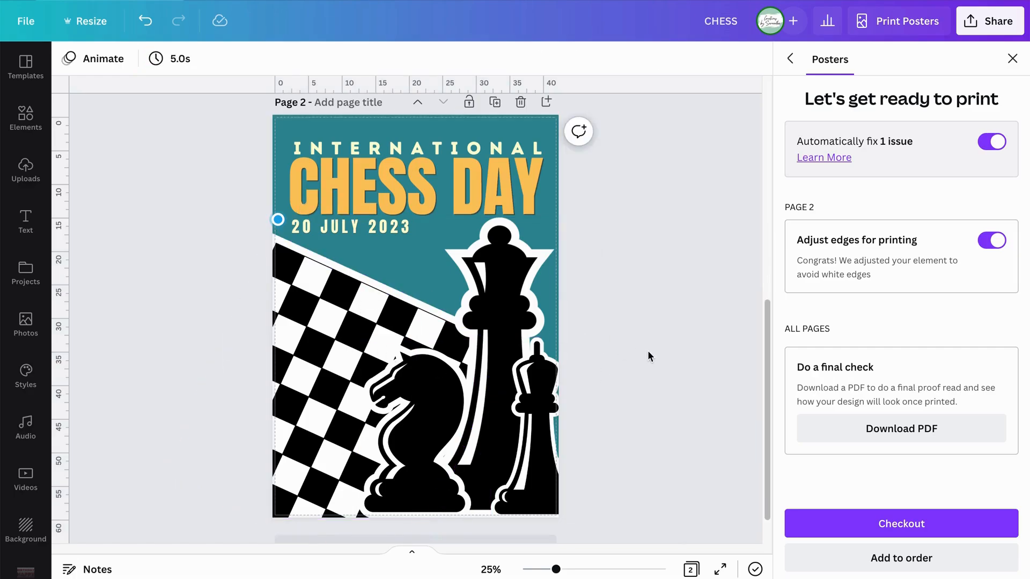
{"action": "left_click", "coordinate": [889, 429]}
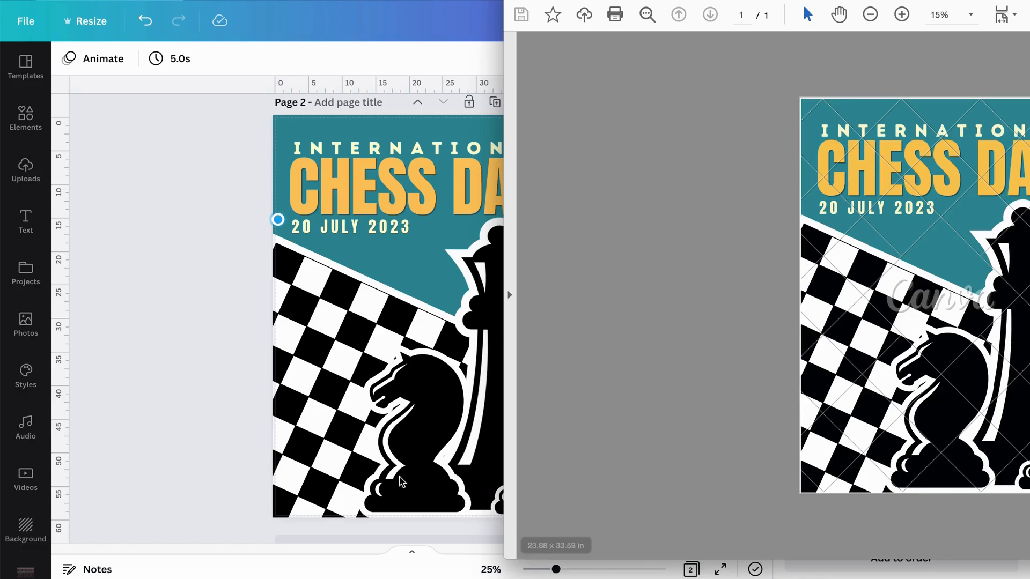
{"action": "left_click", "coordinate": [223, 404]}
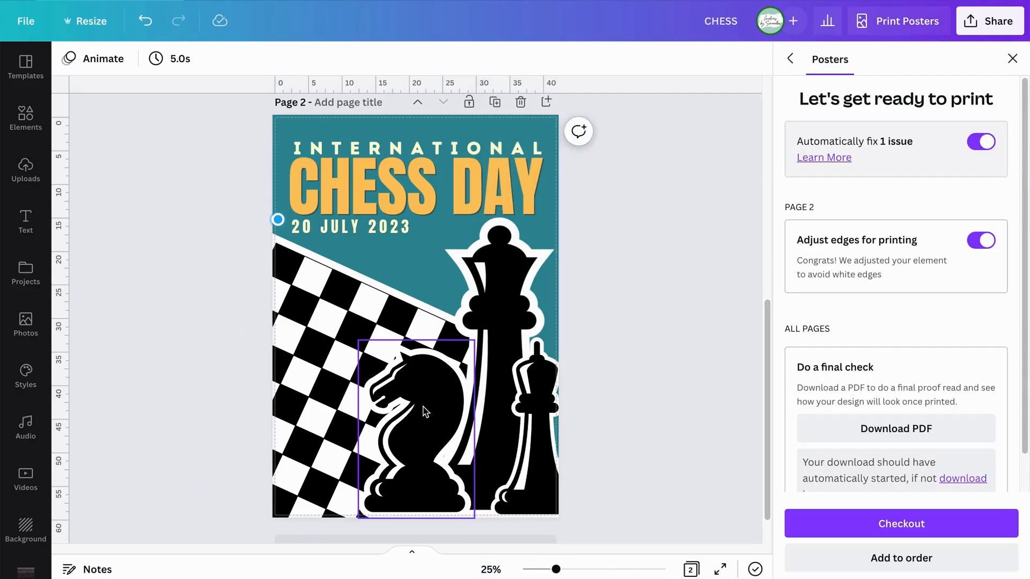
Try nudging the knight piece slightly down, and move it back up to its place.
{"action": "left_click", "coordinate": [426, 412]}
{"action": "key", "text": "Down"}
{"action": "key", "text": "Down"}
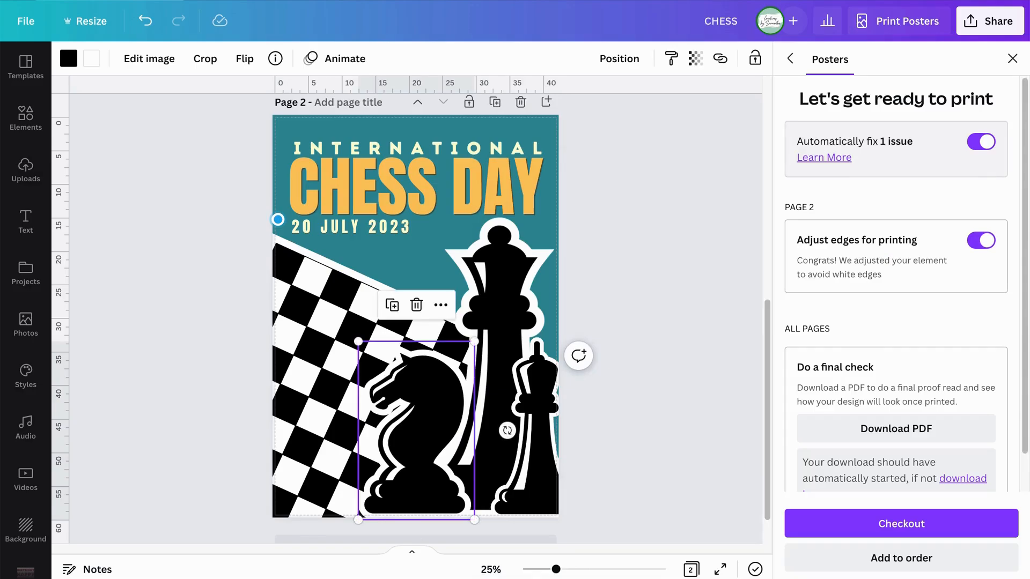
{"action": "key", "text": "Up"}
{"action": "key", "text": "Up"}
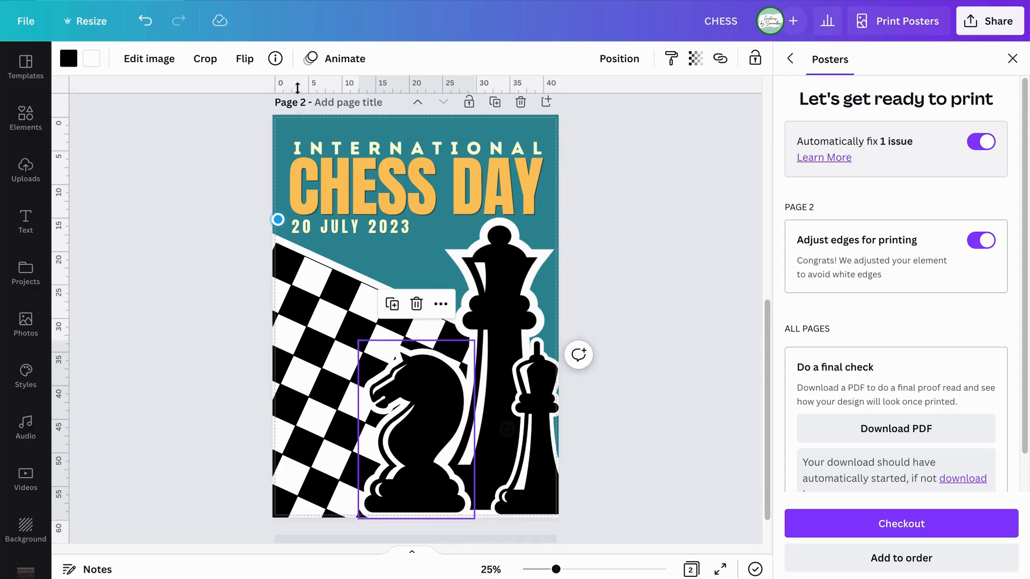
{"action": "left_click", "coordinate": [659, 270]}
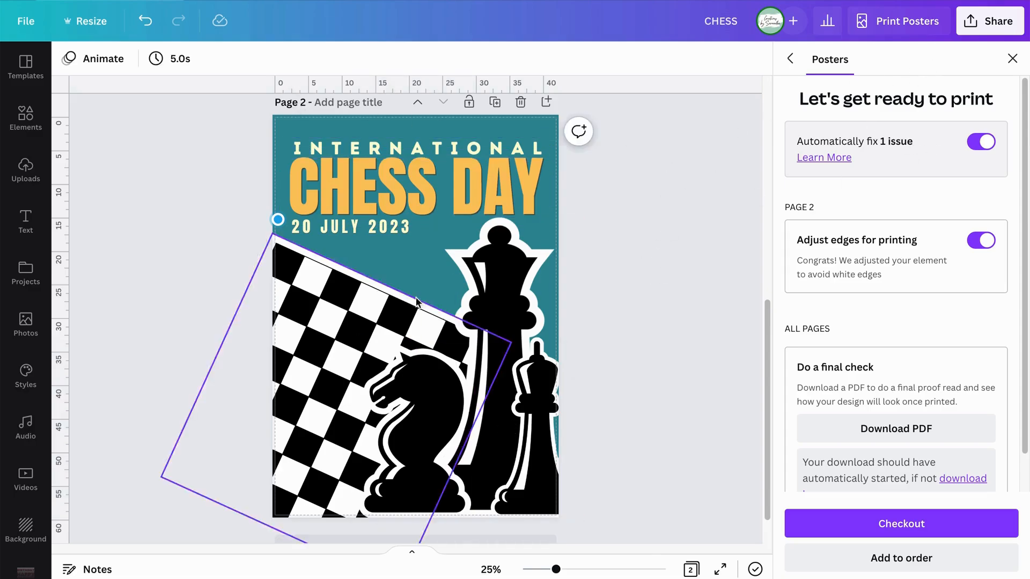
Proceed to checkout with the poster print order.
{"action": "scroll", "coordinate": [859, 351], "scroll_direction": "down", "scroll_amount": 2}
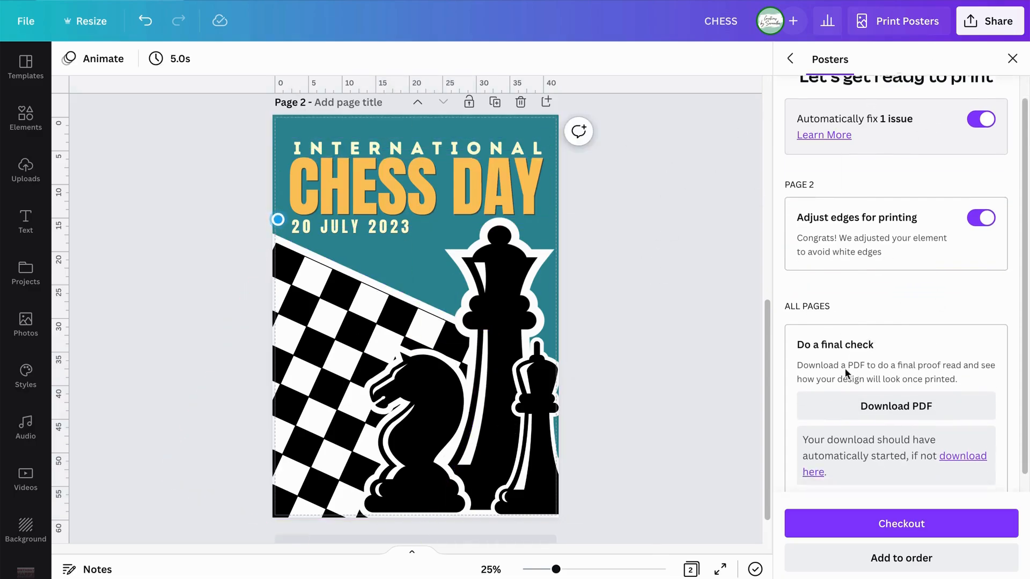
{"action": "left_click", "coordinate": [916, 528]}
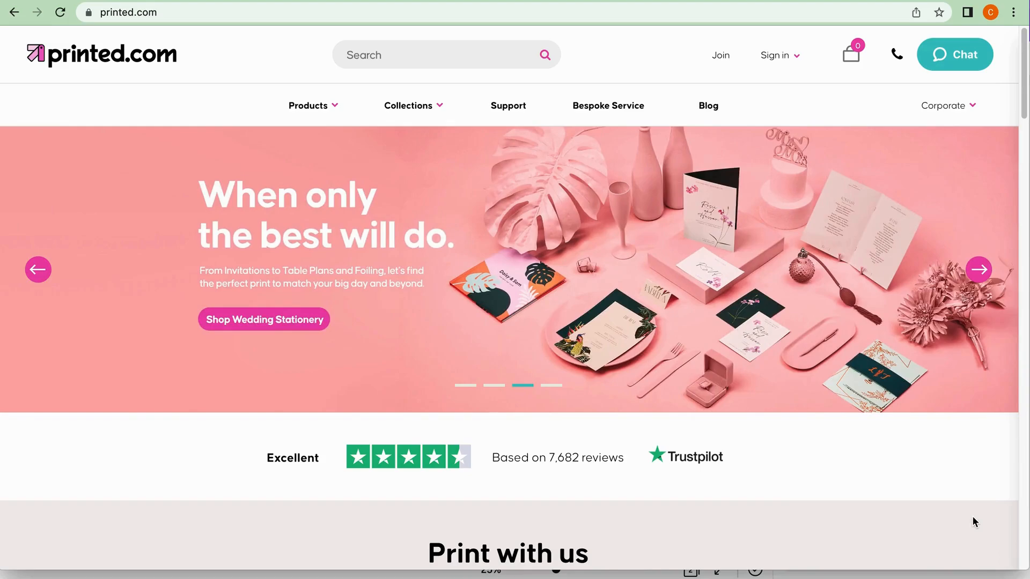
On the printed.com website, open the Indoor Posters product and start an order for it.
{"action": "left_click", "coordinate": [335, 112]}
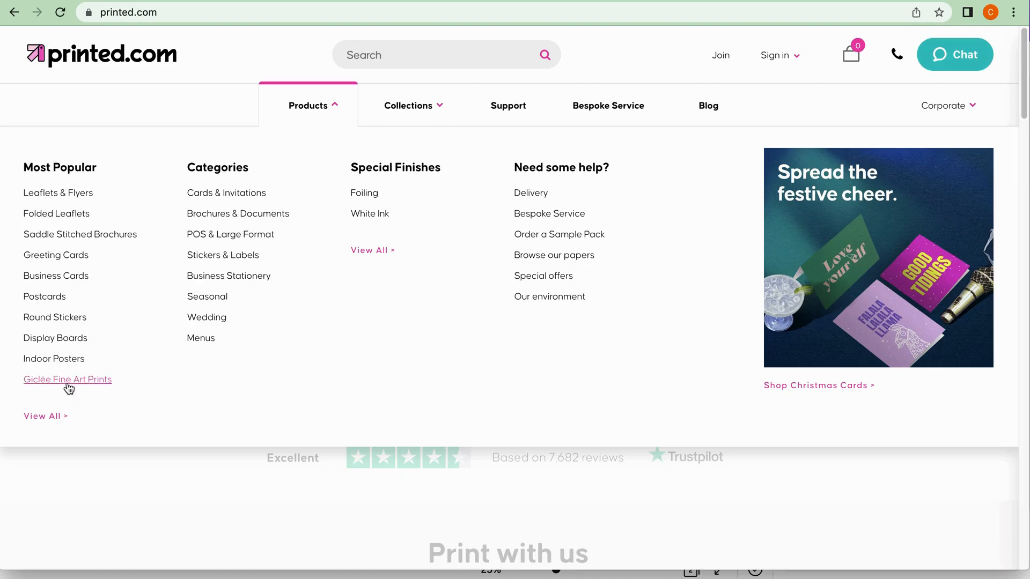
{"action": "left_click", "coordinate": [41, 420]}
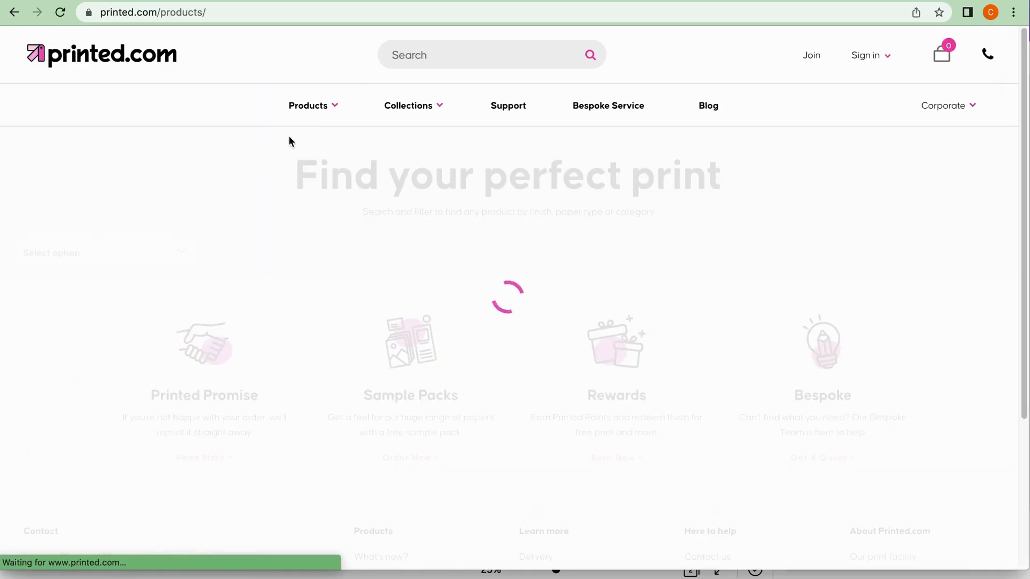
{"action": "mouse_move", "coordinate": [331, 106]}
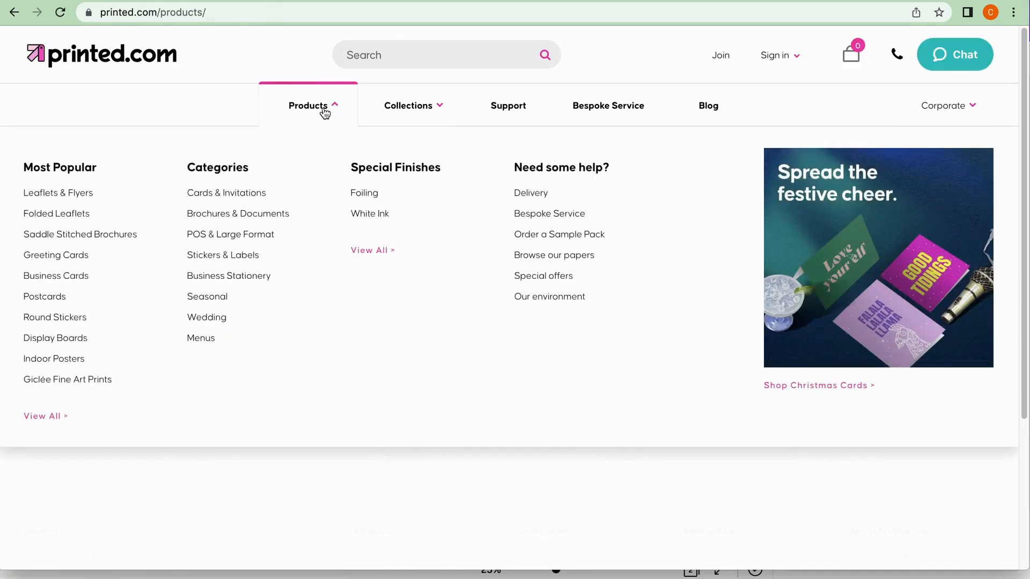
{"action": "left_click", "coordinate": [46, 367]}
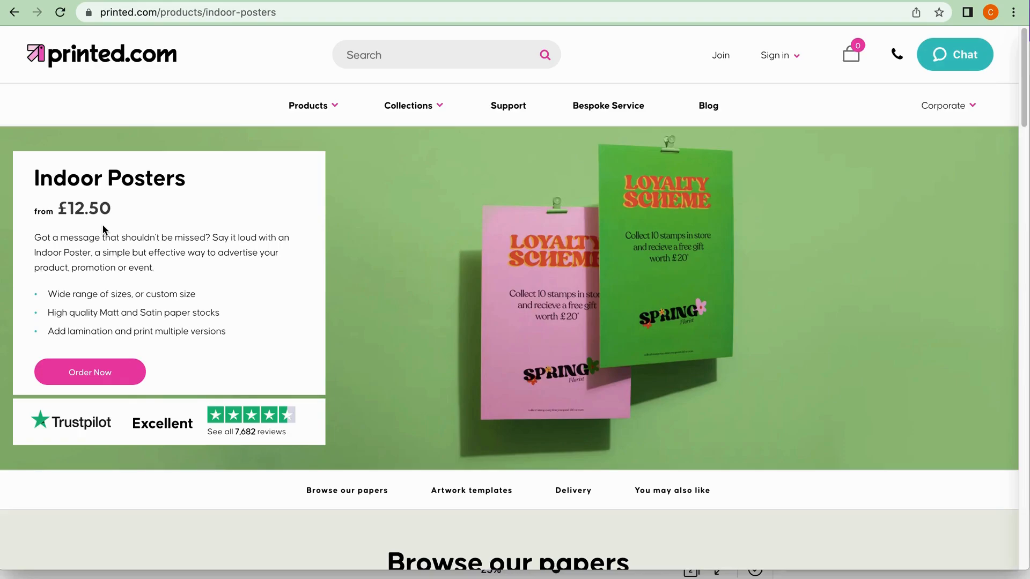
{"action": "left_click", "coordinate": [106, 378]}
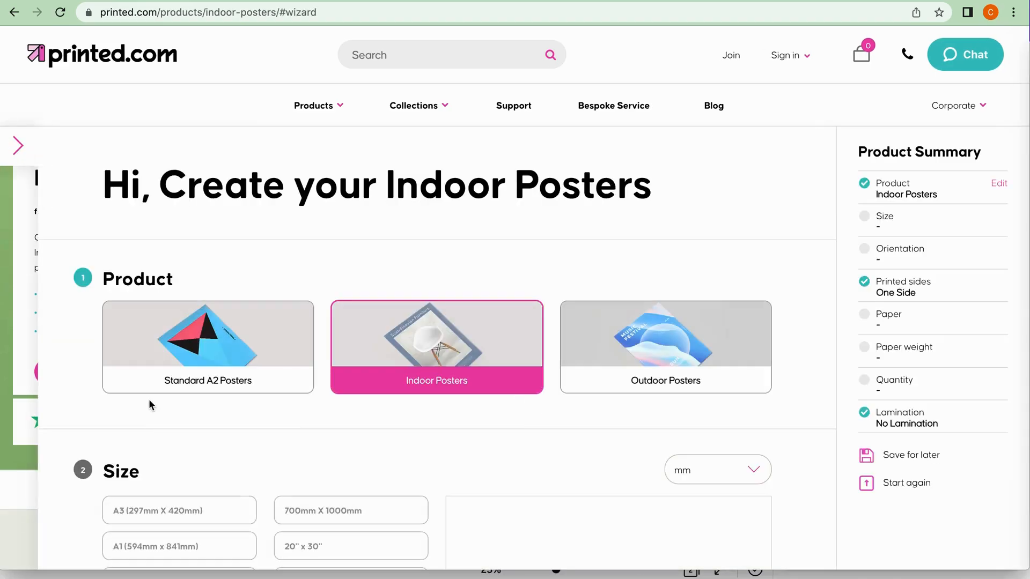
Set the size of the indoor poster to A1 (594mm x 841mm).
{"action": "scroll", "coordinate": [152, 413], "scroll_direction": "down", "scroll_amount": 3}
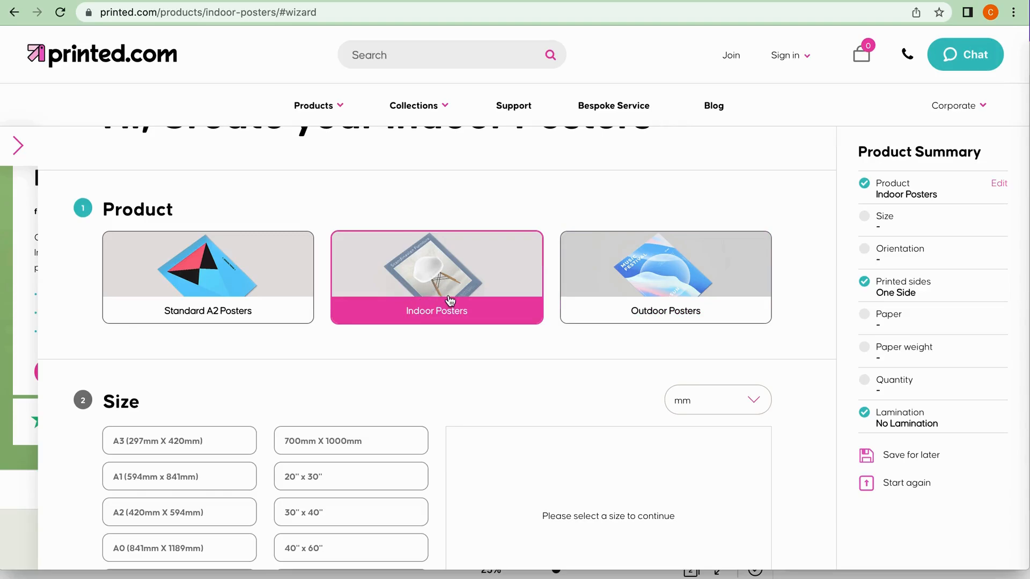
{"action": "scroll", "coordinate": [423, 405], "scroll_direction": "down", "scroll_amount": 3}
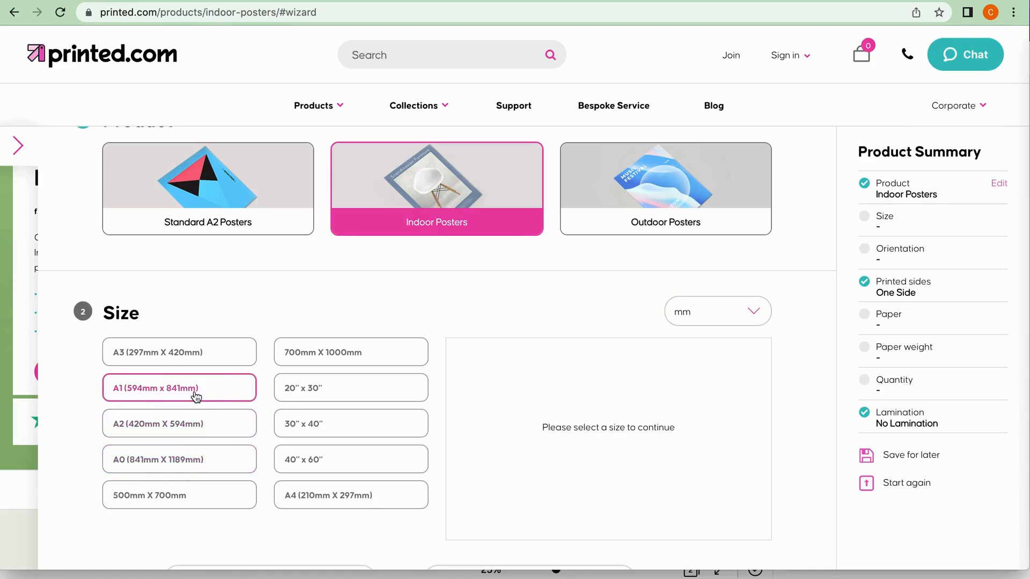
{"action": "left_click", "coordinate": [170, 396]}
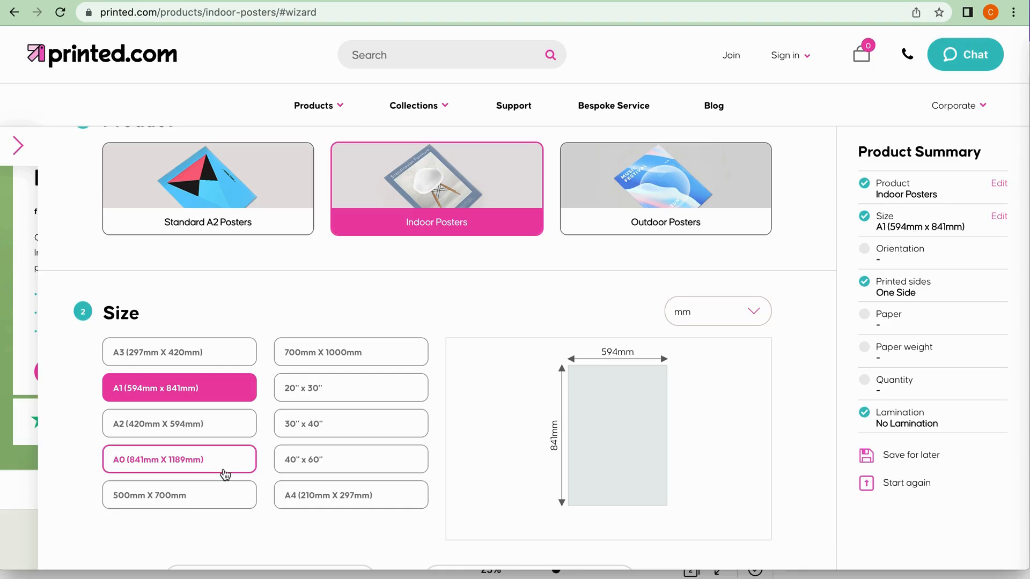
{"action": "left_click", "coordinate": [223, 391]}
{"action": "left_click", "coordinate": [211, 393]}
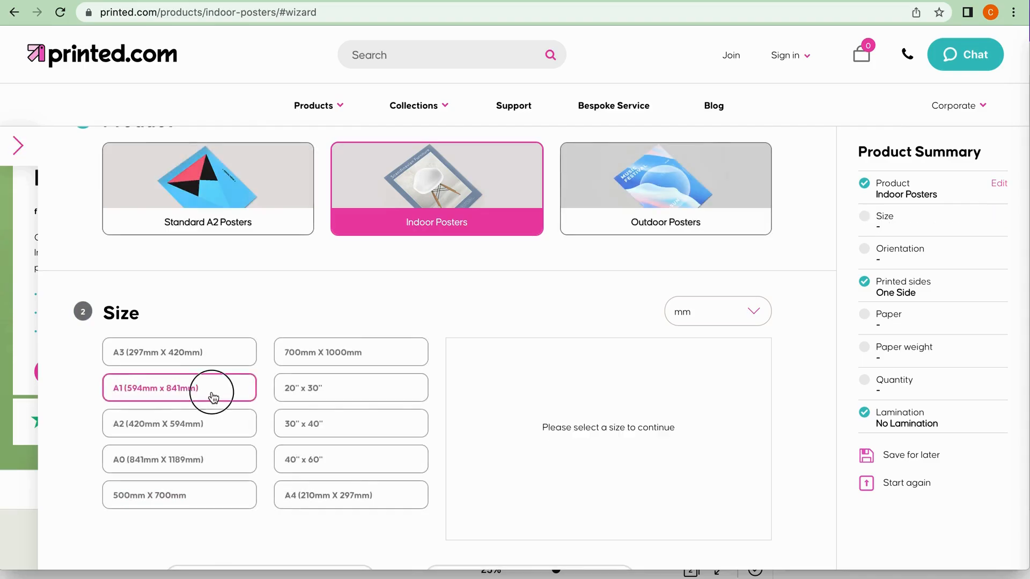
{"action": "scroll", "coordinate": [343, 430], "scroll_direction": "down", "scroll_amount": 5}
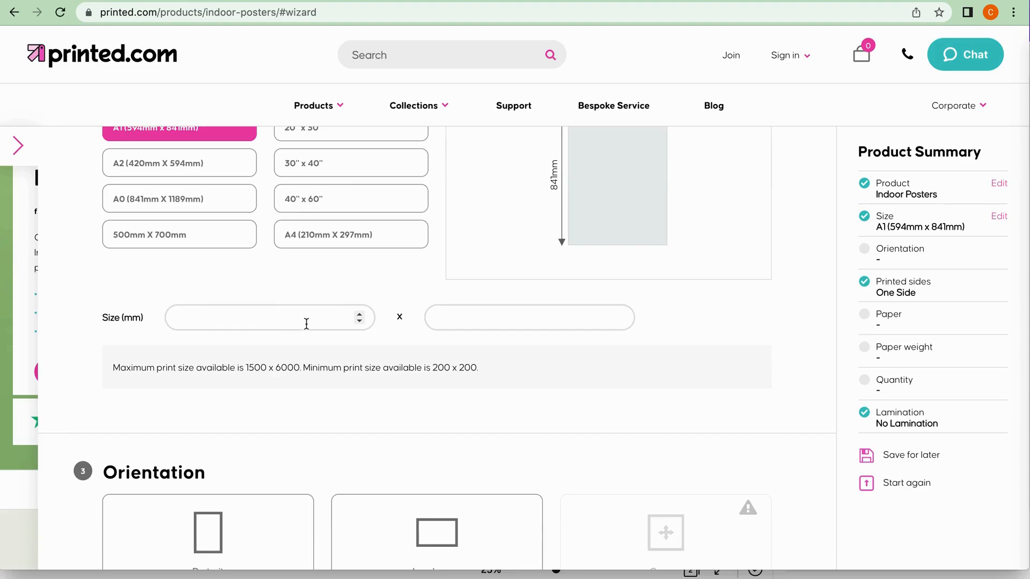
{"action": "scroll", "coordinate": [290, 375], "scroll_direction": "down", "scroll_amount": 2}
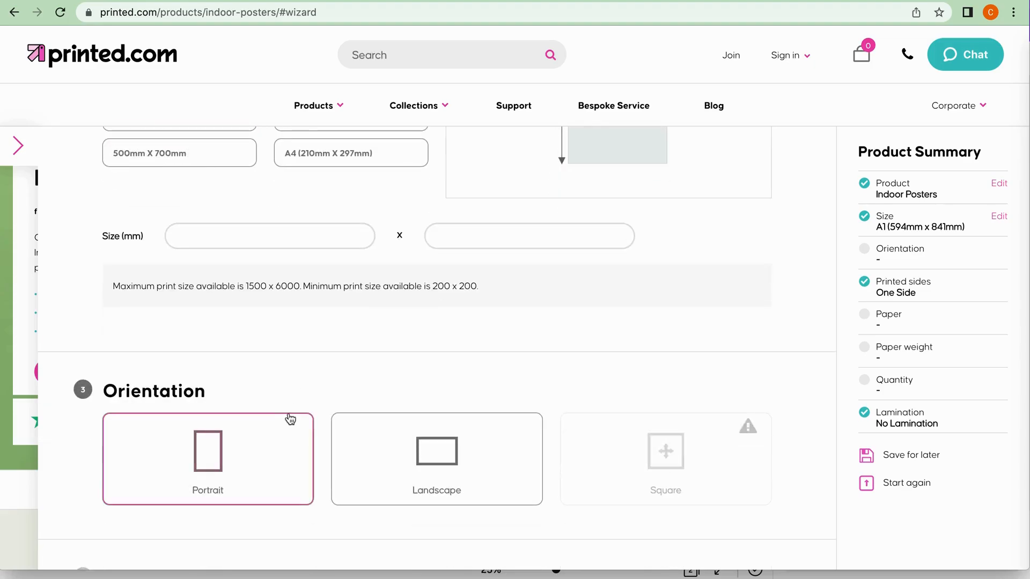
Set the poster's orientation to Portrait and choose Matt paper.
{"action": "scroll", "coordinate": [290, 418], "scroll_direction": "down", "scroll_amount": 2}
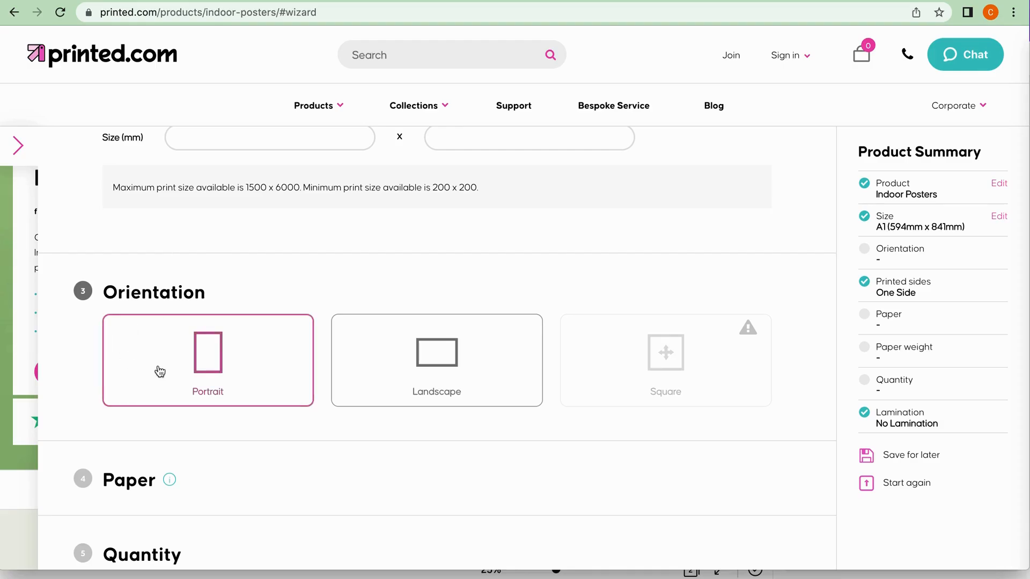
{"action": "left_click", "coordinate": [225, 369]}
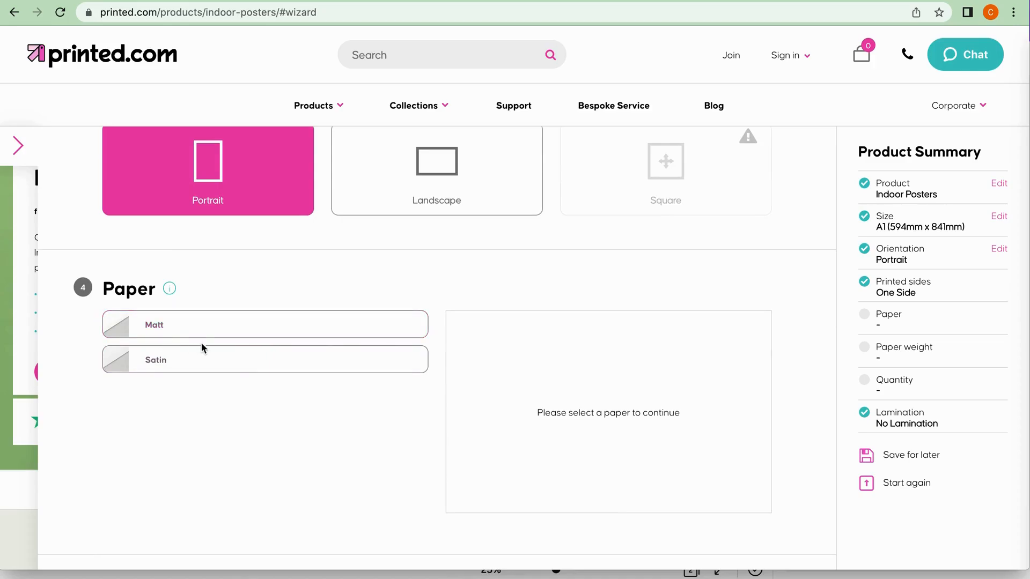
{"action": "left_click", "coordinate": [202, 328]}
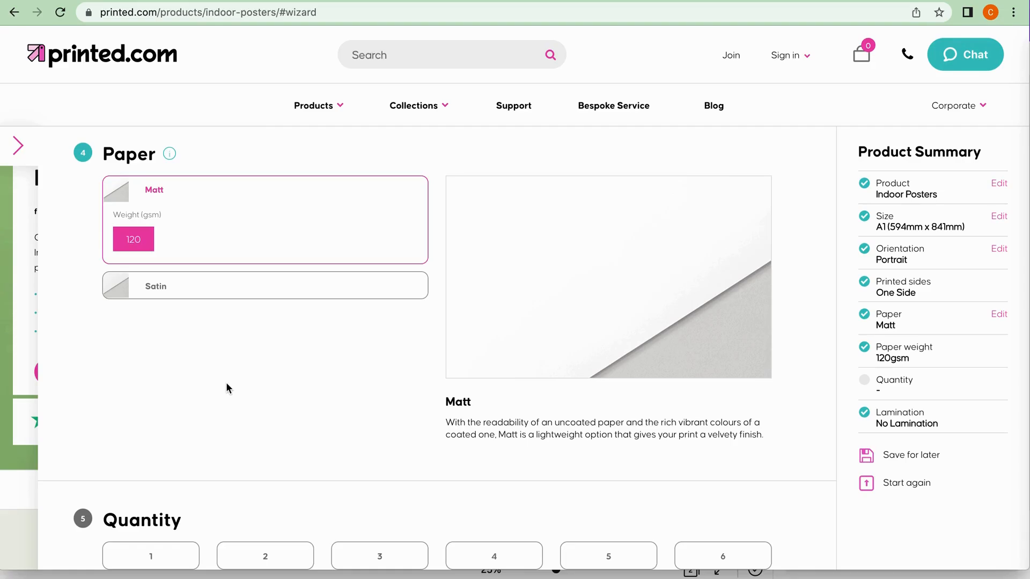
Set the poster quantity to 1, and compare its price per item with that of a quantity of 5.
{"action": "scroll", "coordinate": [227, 389], "scroll_direction": "down", "scroll_amount": 3}
{"action": "scroll", "coordinate": [227, 389], "scroll_direction": "down", "scroll_amount": 3}
{"action": "left_click", "coordinate": [143, 341]}
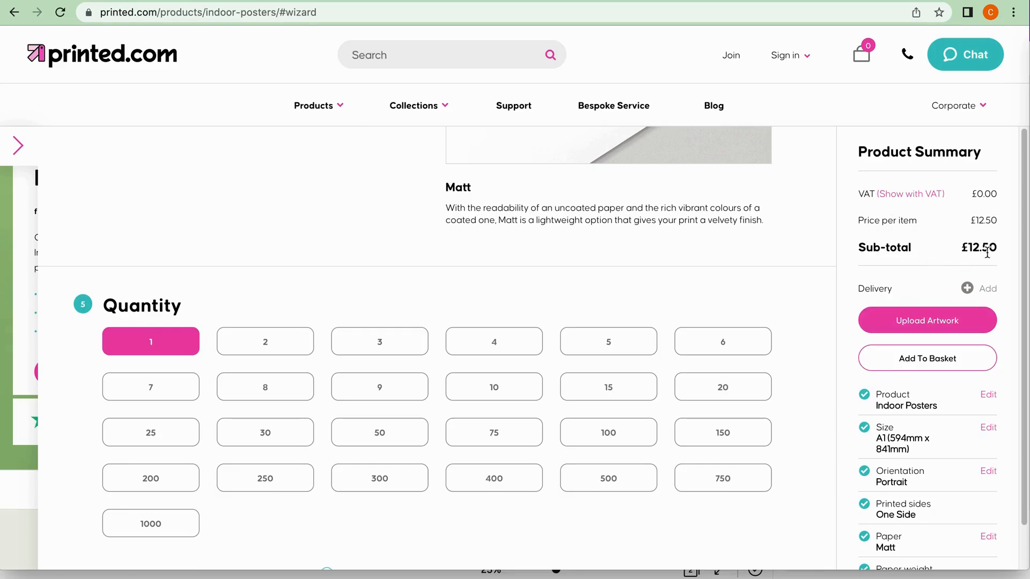
{"action": "left_click", "coordinate": [612, 342]}
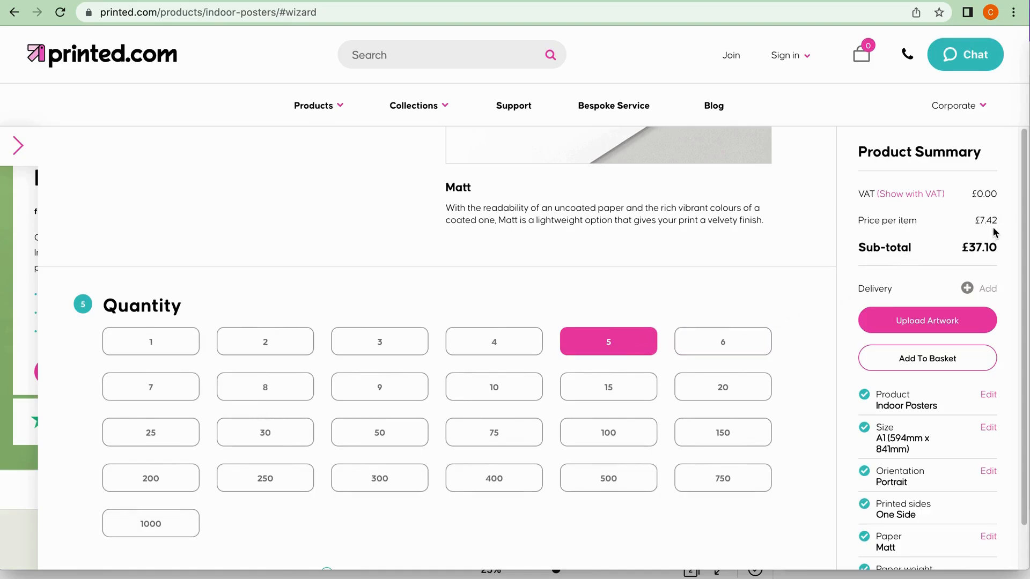
Look through the multiple-design, lamination and delivery options for the poster order.
{"action": "scroll", "coordinate": [477, 480], "scroll_direction": "down", "scroll_amount": 5}
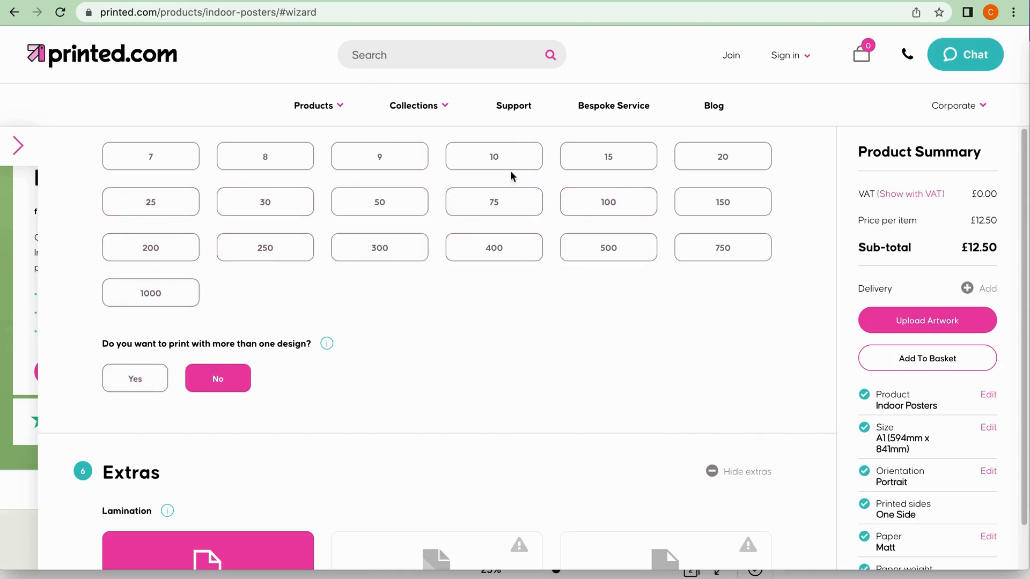
{"action": "scroll", "coordinate": [437, 418], "scroll_direction": "down", "scroll_amount": 2}
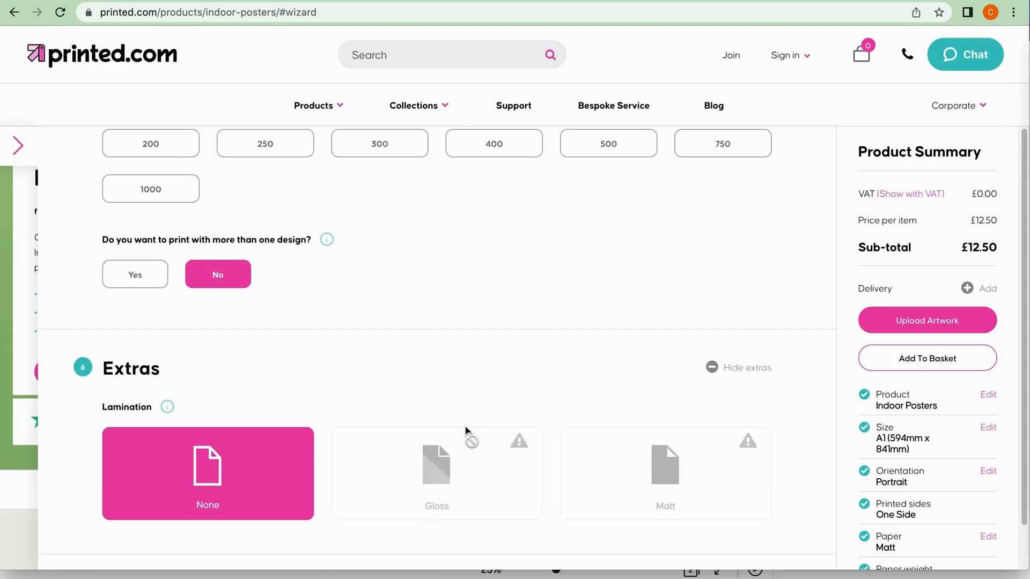
{"action": "mouse_move", "coordinate": [449, 424]}
{"action": "scroll", "coordinate": [448, 424], "scroll_direction": "down", "scroll_amount": 1}
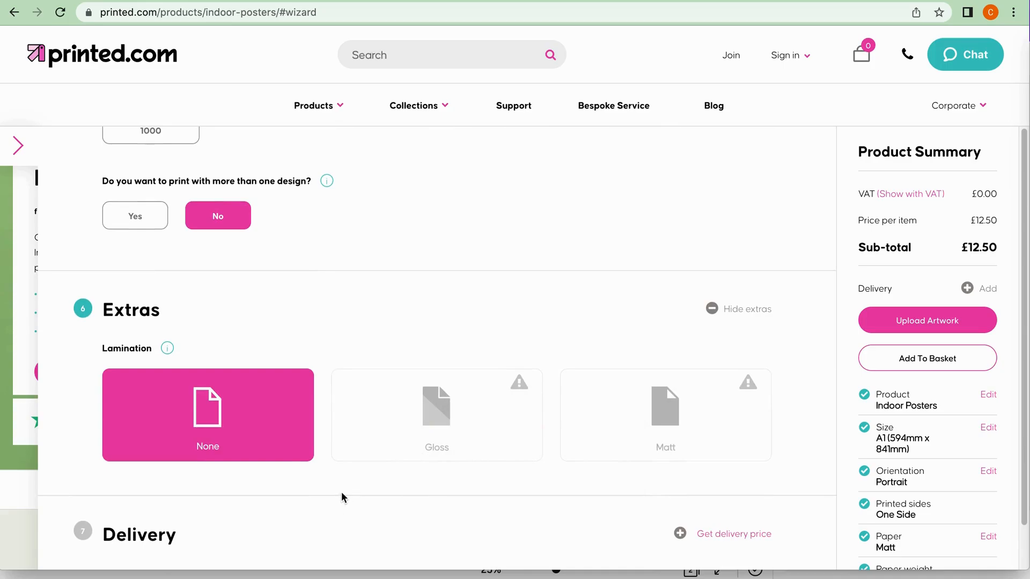
{"action": "mouse_move", "coordinate": [488, 477]}
{"action": "mouse_move", "coordinate": [701, 396]}
{"action": "scroll", "coordinate": [504, 301], "scroll_direction": "up", "scroll_amount": 2}
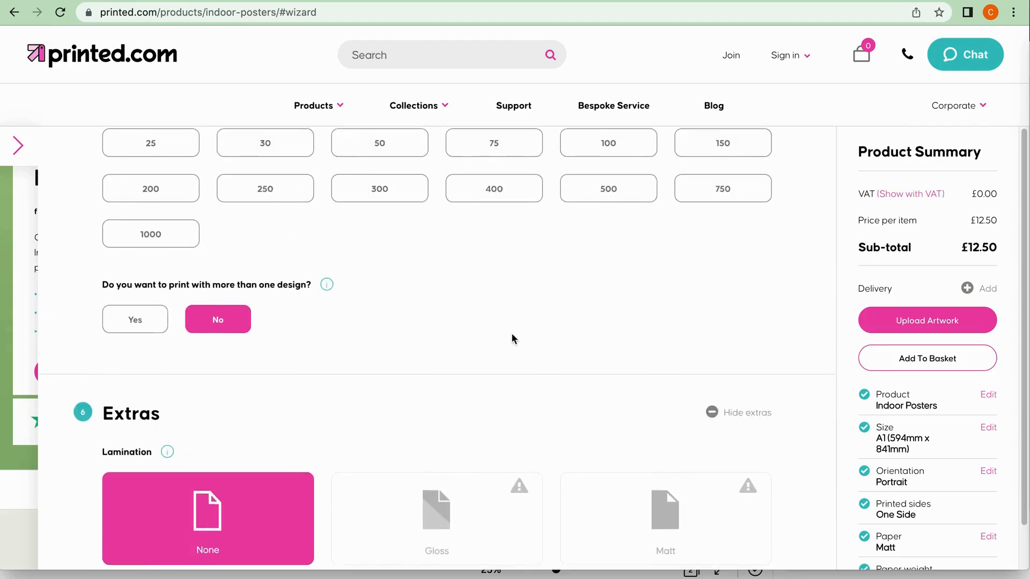
{"action": "scroll", "coordinate": [512, 341], "scroll_direction": "down", "scroll_amount": 2}
{"action": "scroll", "coordinate": [652, 260], "scroll_direction": "up", "scroll_amount": 2}
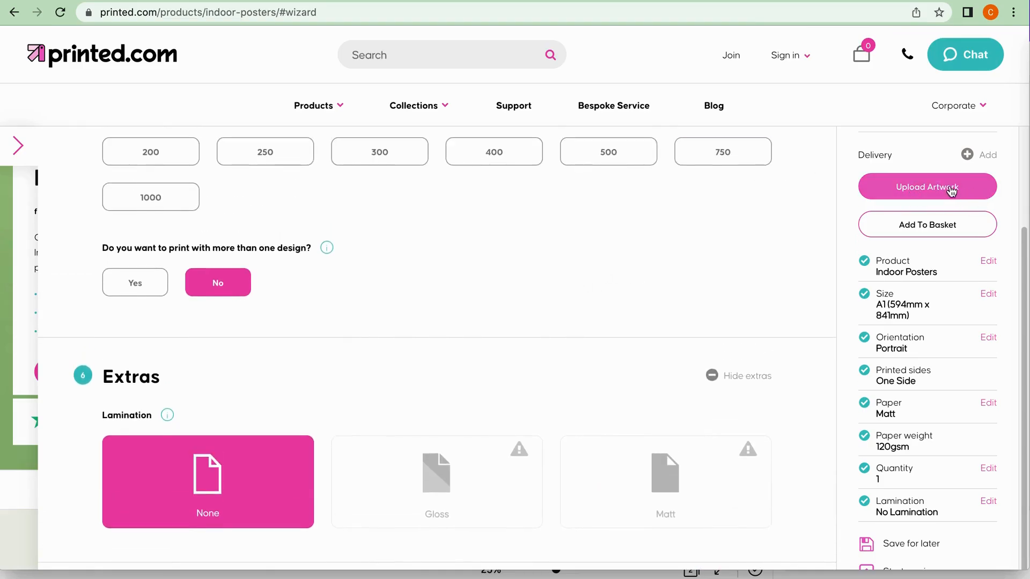
Proceed to the artwork upload for the poster order and check that PNG is among the accepted file types.
{"action": "left_click", "coordinate": [951, 192]}
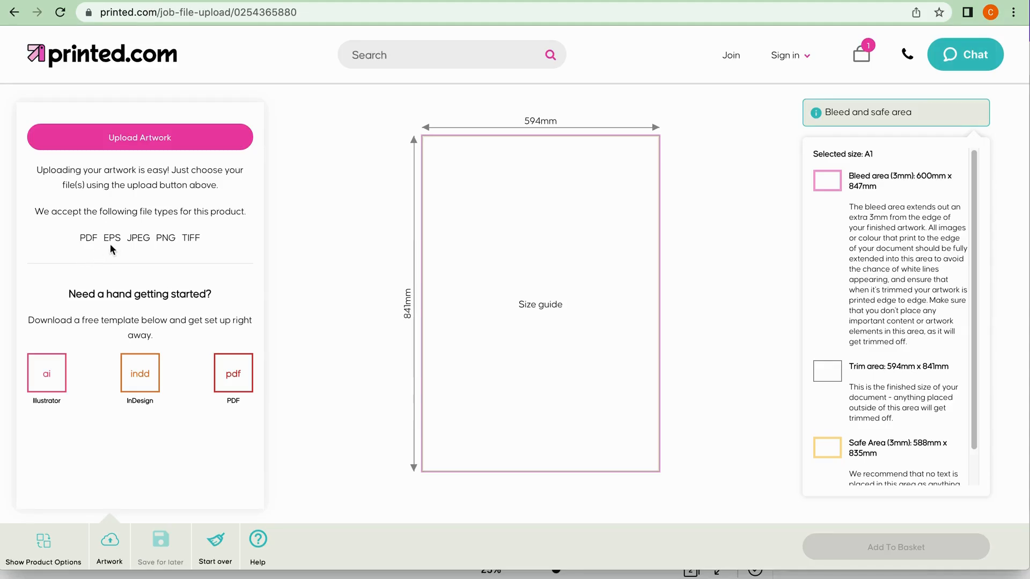
{"action": "left_click_drag", "start_coordinate": [214, 244], "coordinate": [48, 245]}
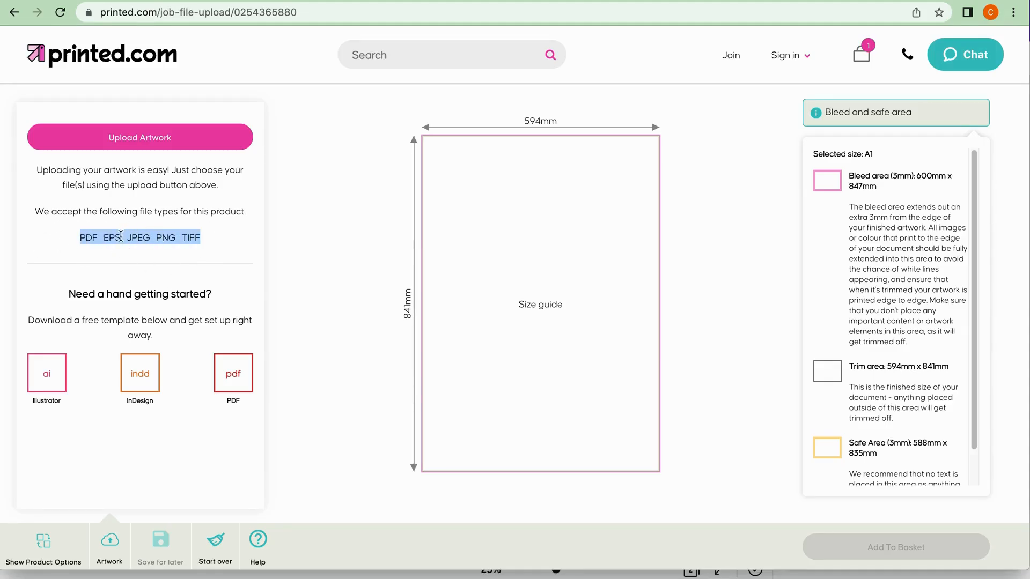
{"action": "left_click", "coordinate": [180, 251]}
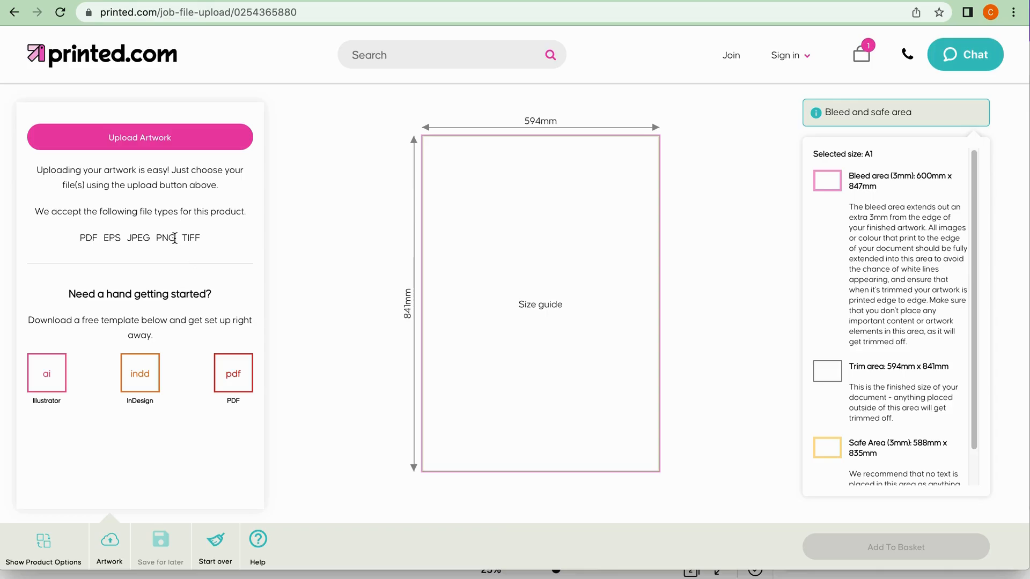
{"action": "double_click", "coordinate": [160, 238]}
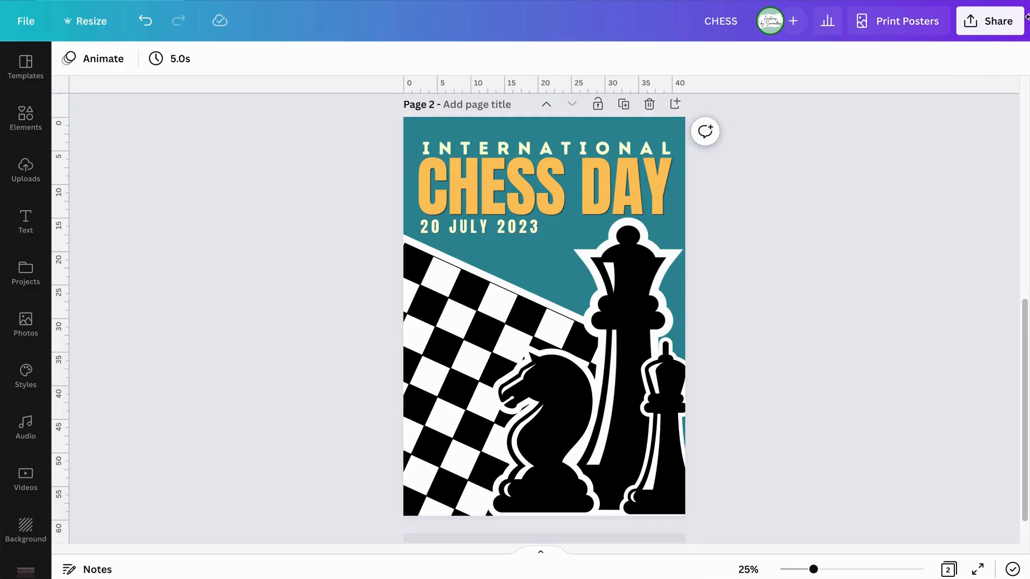
Switch to Canva, open the download settings for the chess poster page and review the available file types.
{"action": "left_click", "coordinate": [977, 26]}
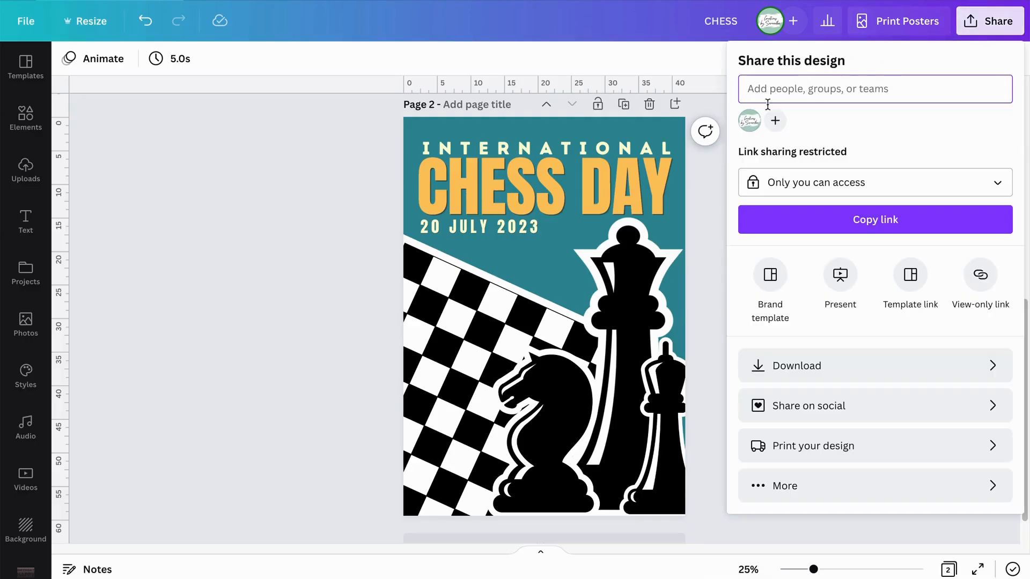
{"action": "left_click", "coordinate": [801, 373]}
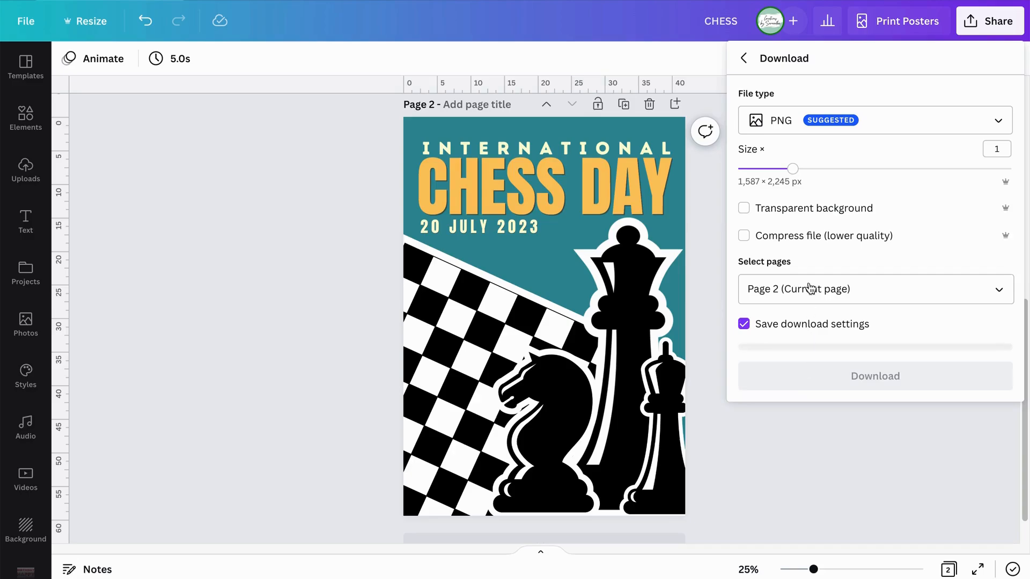
{"action": "left_click", "coordinate": [862, 122]}
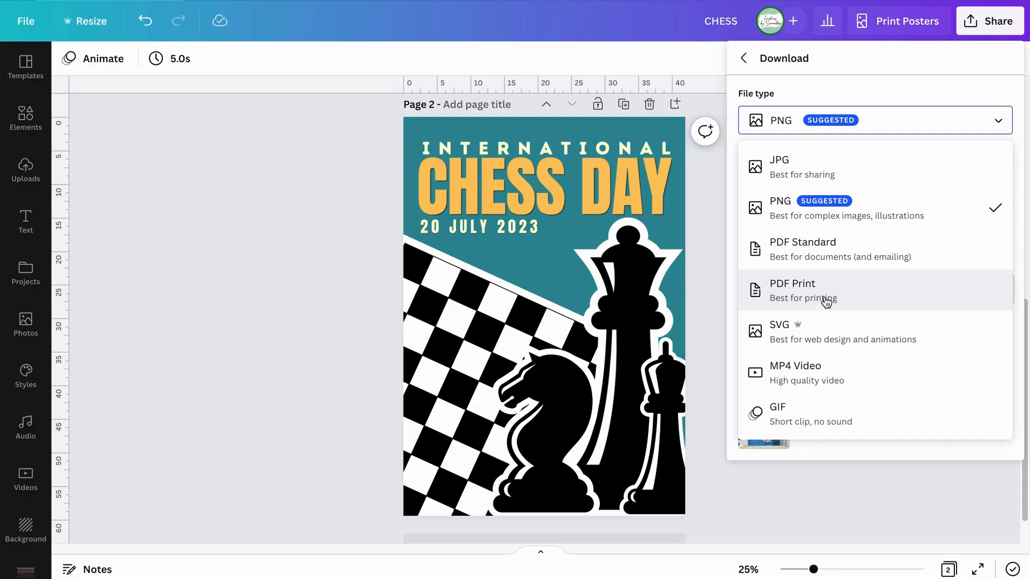
Return to printed.com and upload CHESS.png as the artwork for the indoor poster.
{"action": "left_click", "coordinate": [330, 239]}
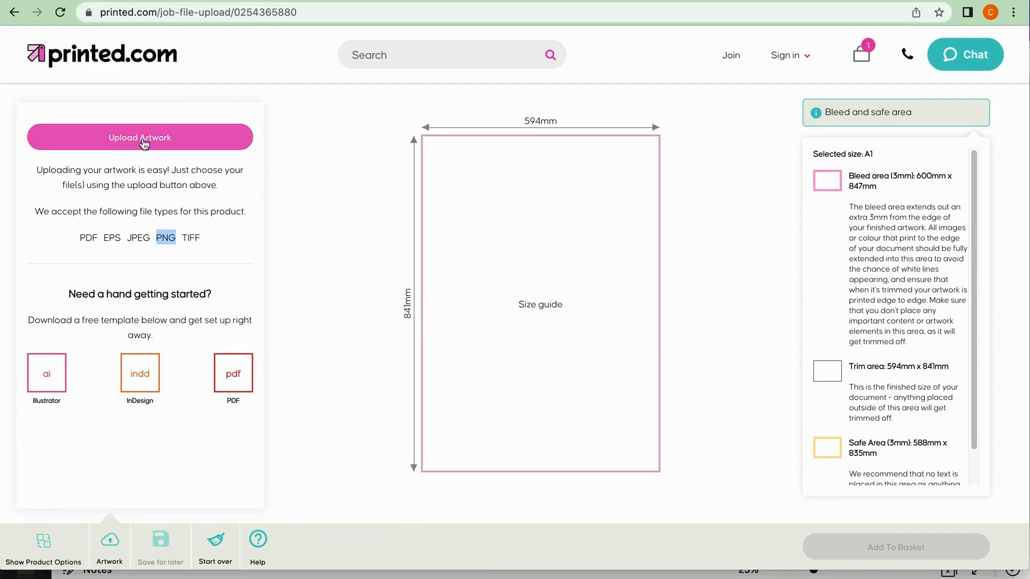
{"action": "left_click", "coordinate": [469, 230]}
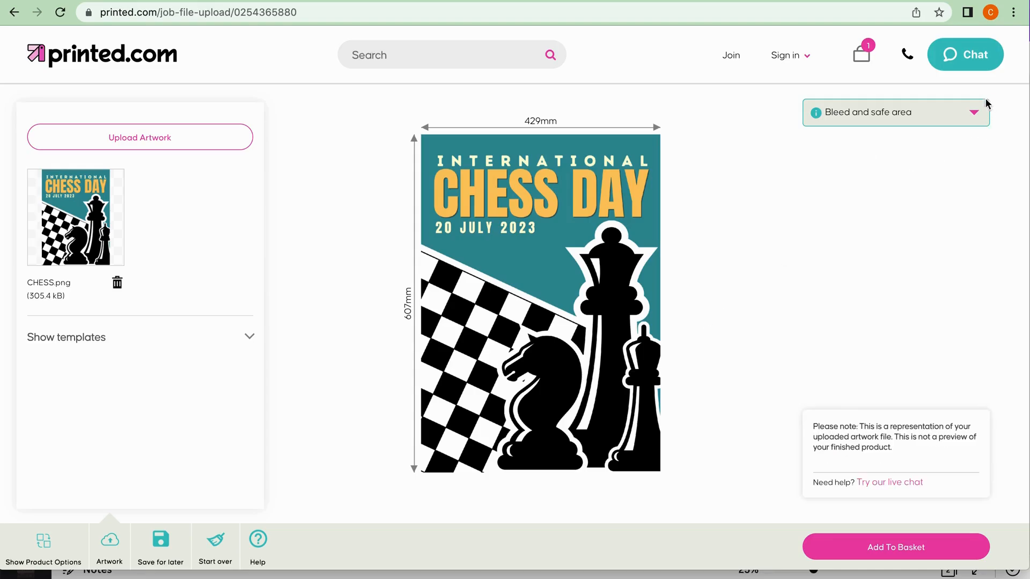
Check the bleed and safe area guidance for the uploaded artwork, and add the poster to the basket.
{"action": "left_click", "coordinate": [972, 114]}
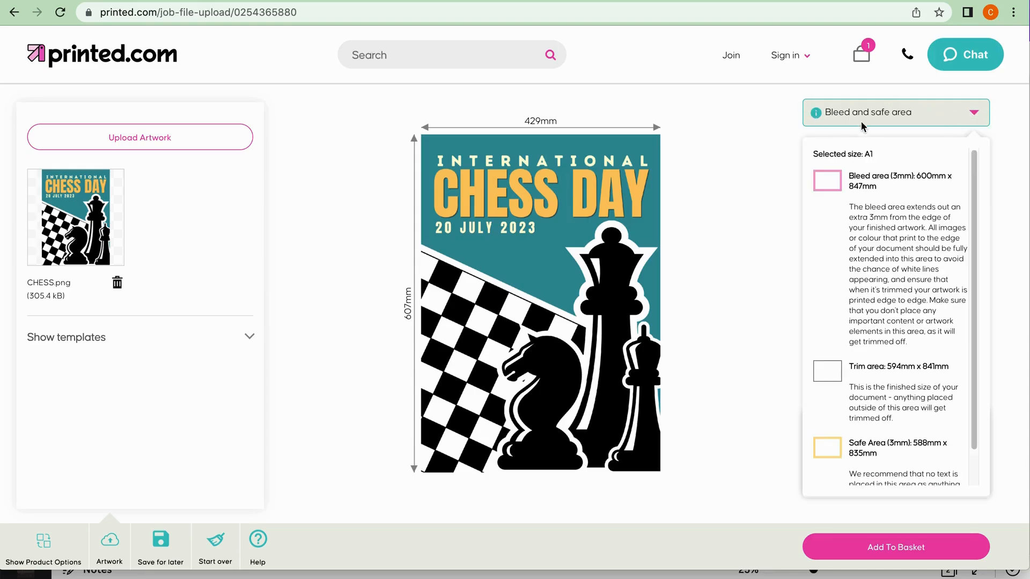
{"action": "left_click", "coordinate": [901, 123]}
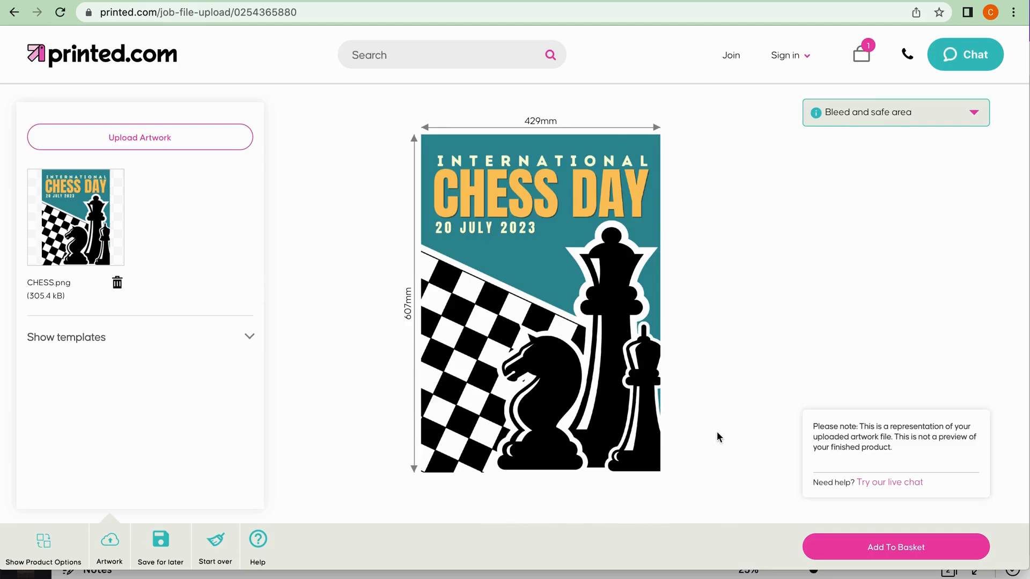
{"action": "left_click", "coordinate": [871, 549]}
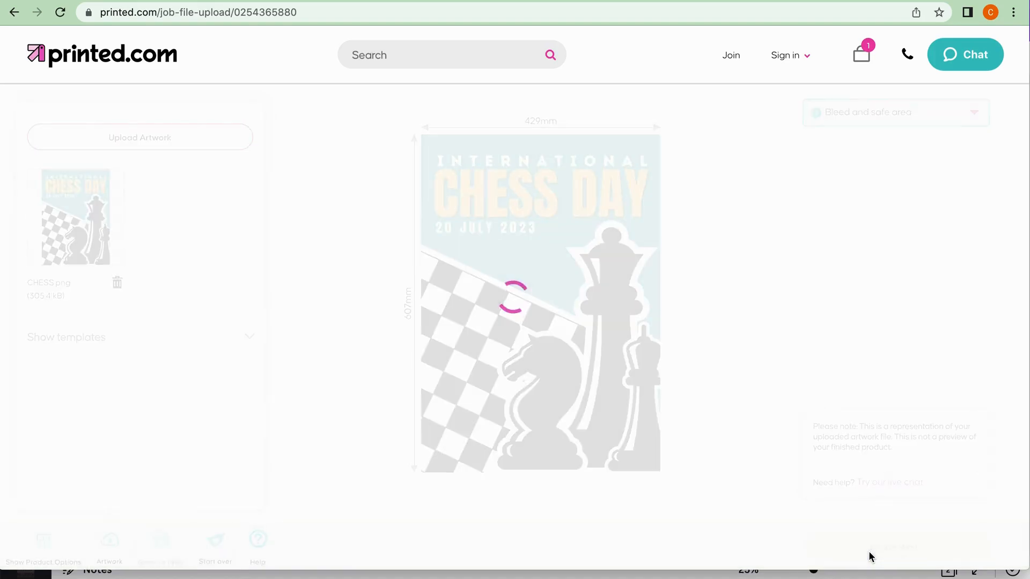